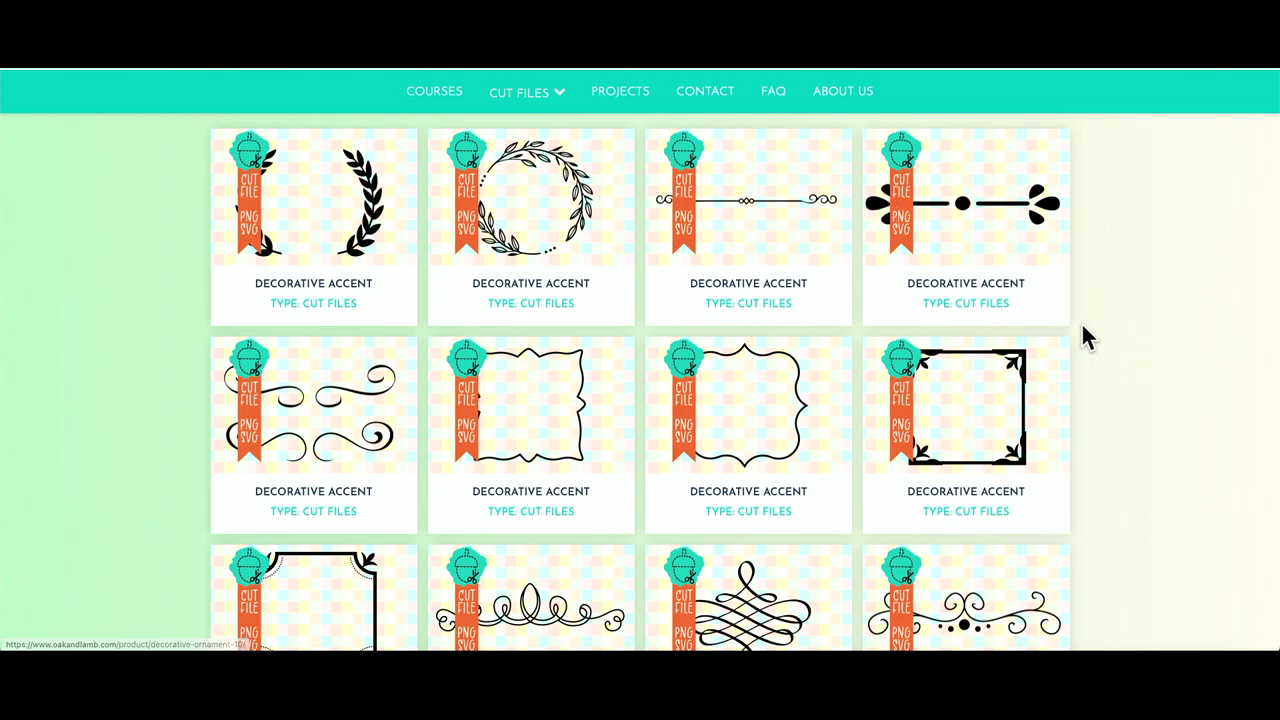
Download Oak & Lamb's Design 2 swirl-and-dots accent and open the folder with design 2.png and design 2.svg.
scroll(1080, 330, up, 3)
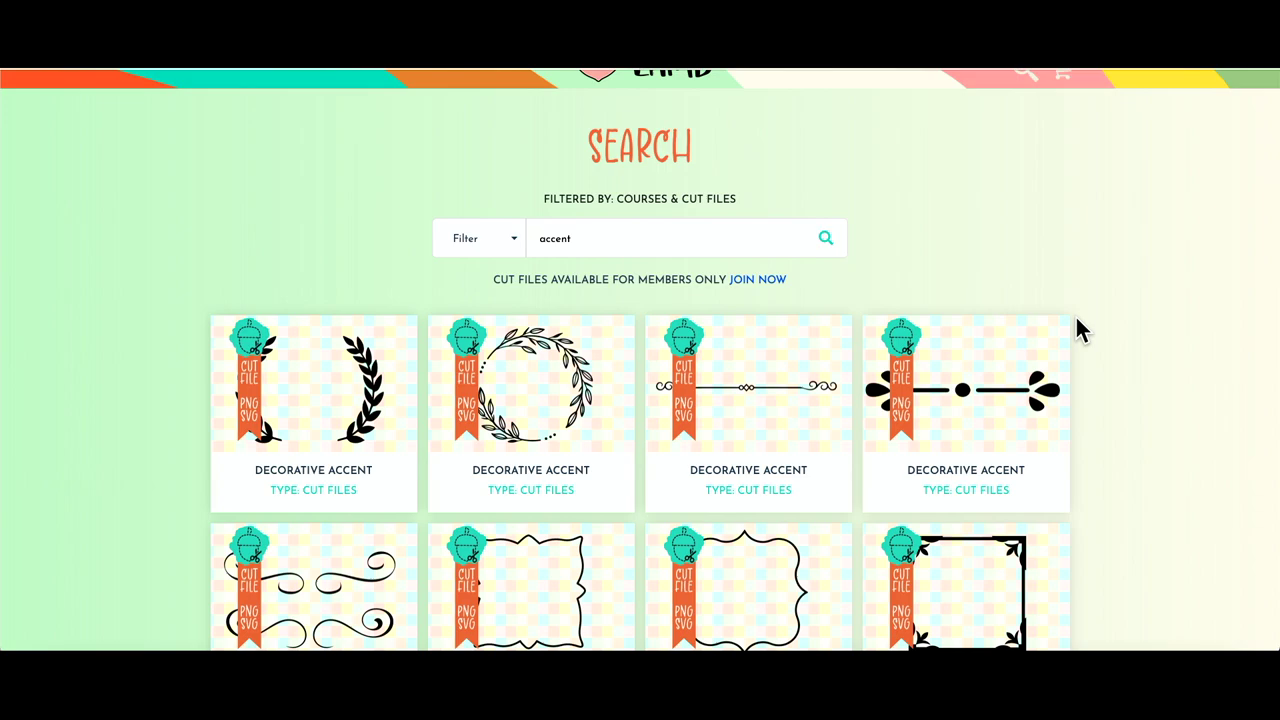
scroll(1077, 320, down, 3)
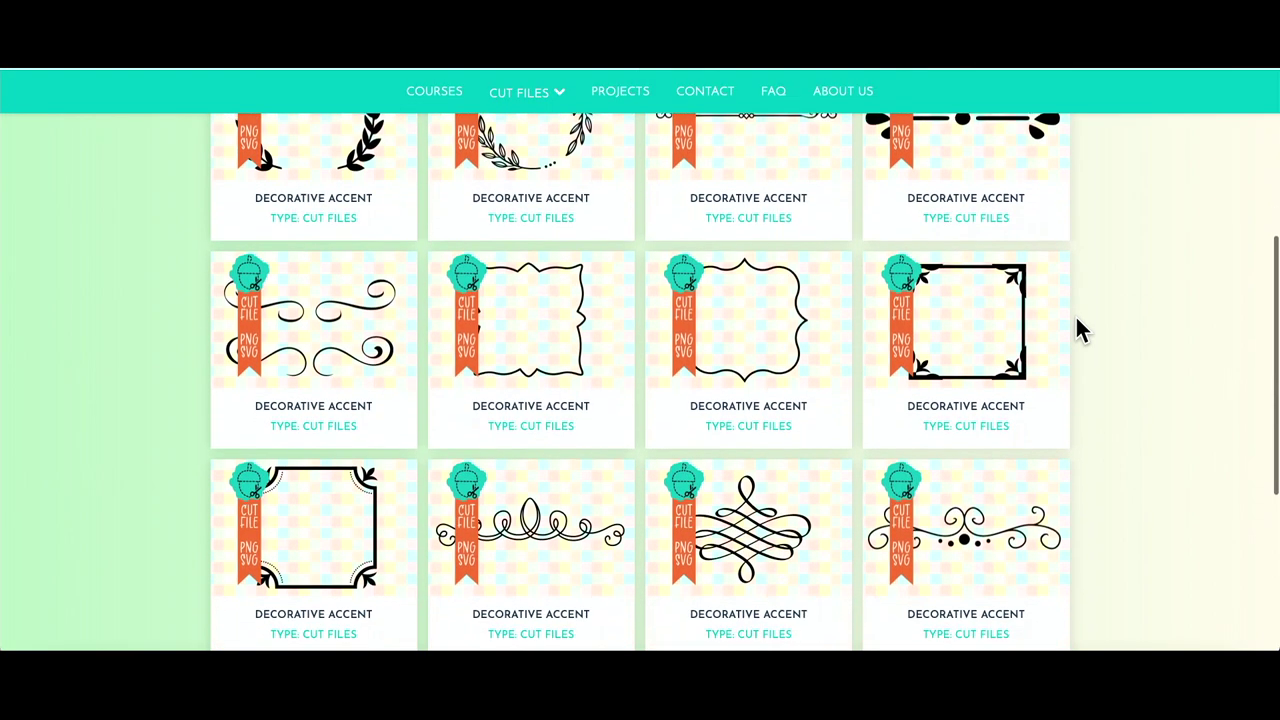
scroll(1080, 330, down, 1)
scroll(1080, 330, up, 2)
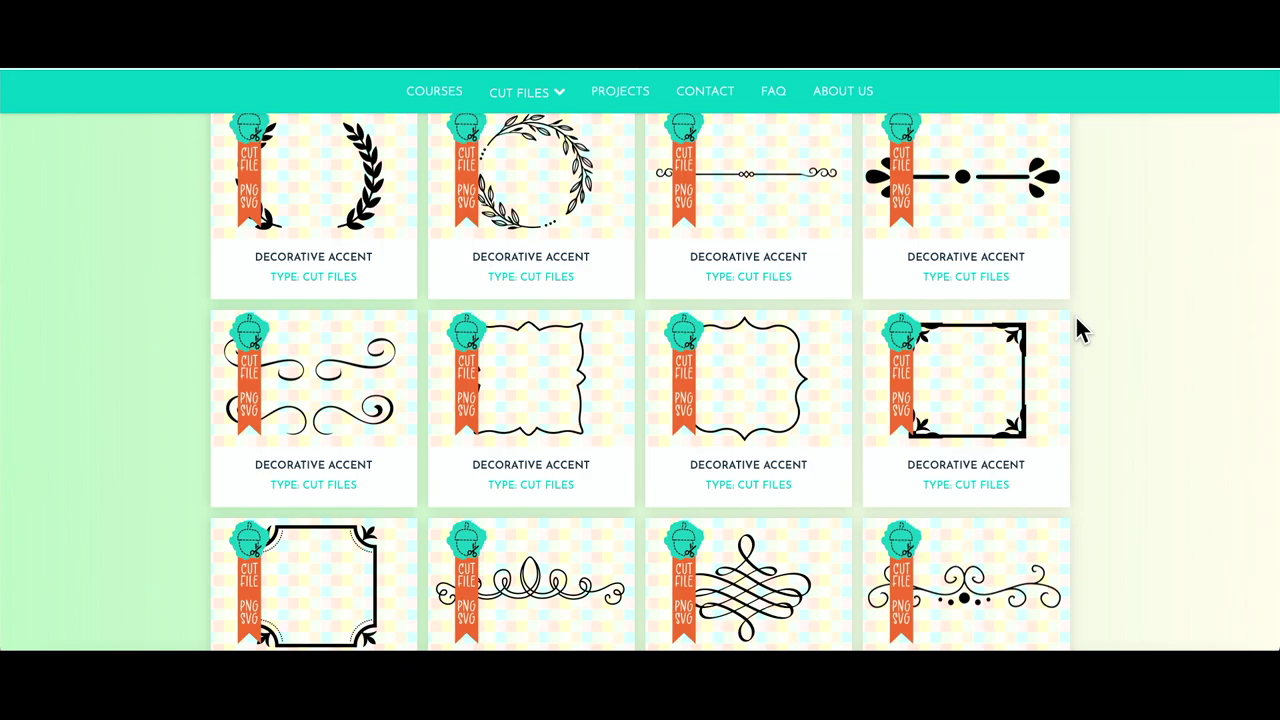
scroll(914, 518, down, 3)
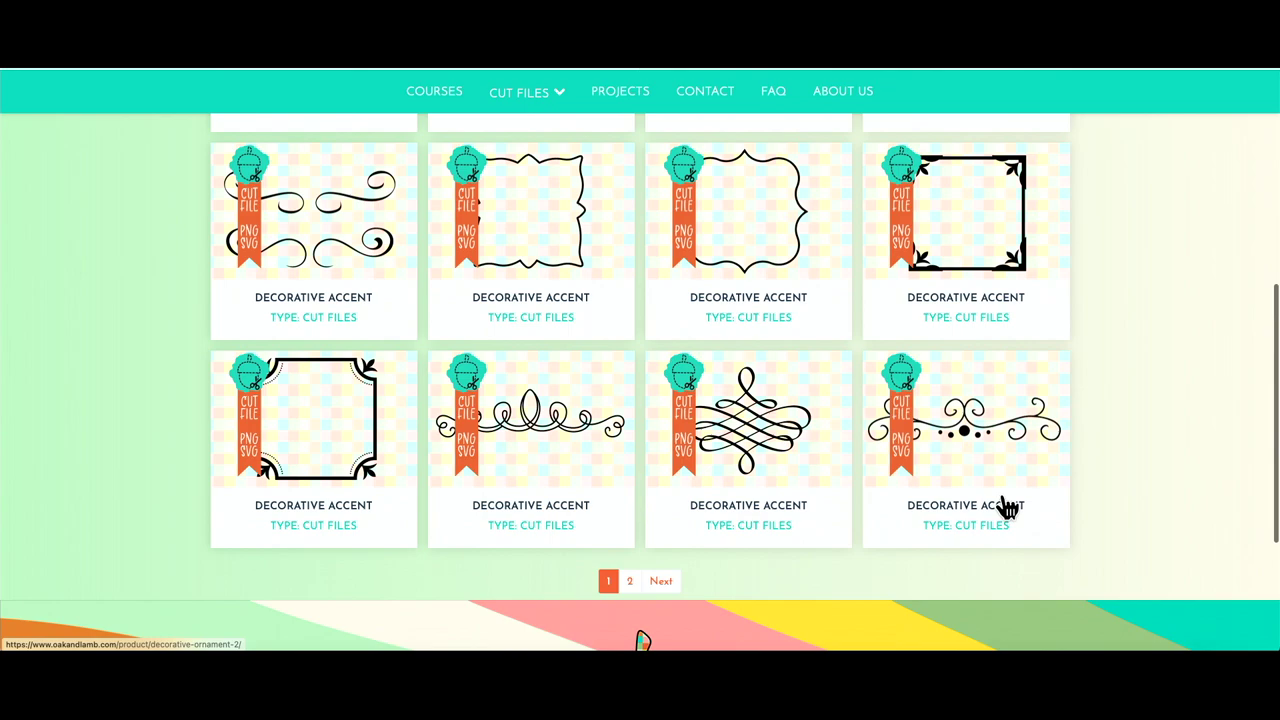
click(975, 450)
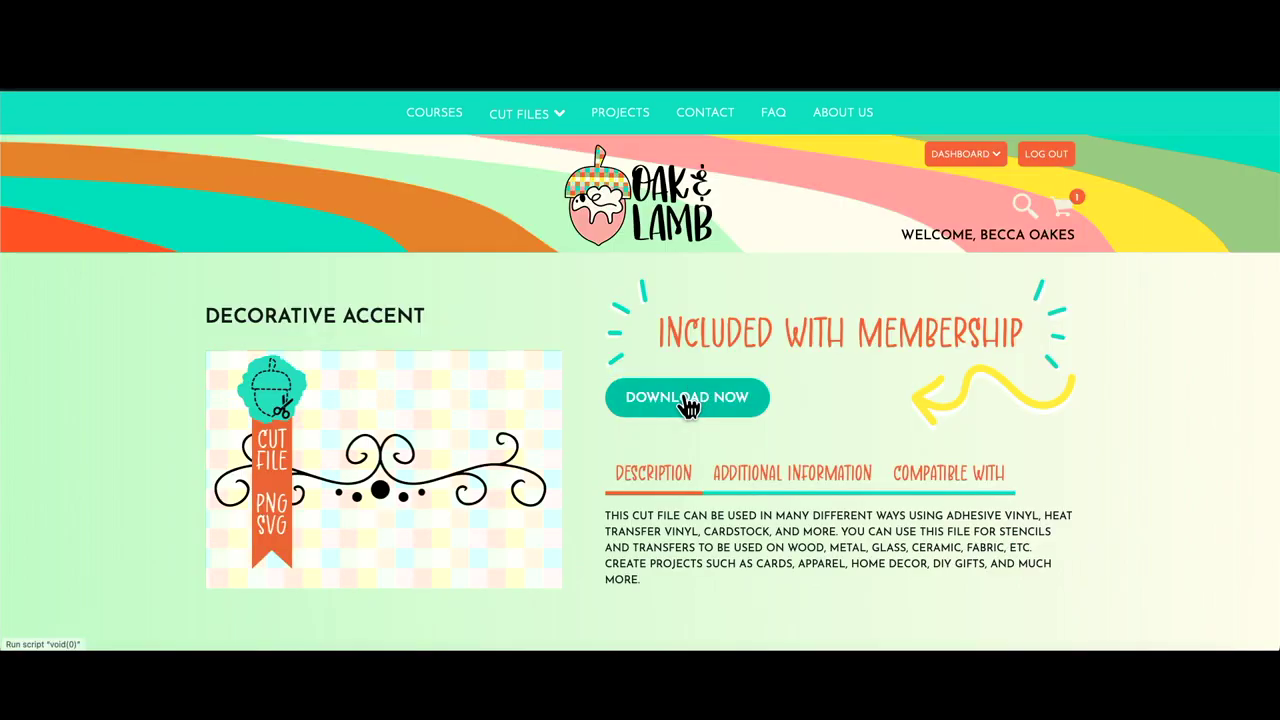
click(688, 406)
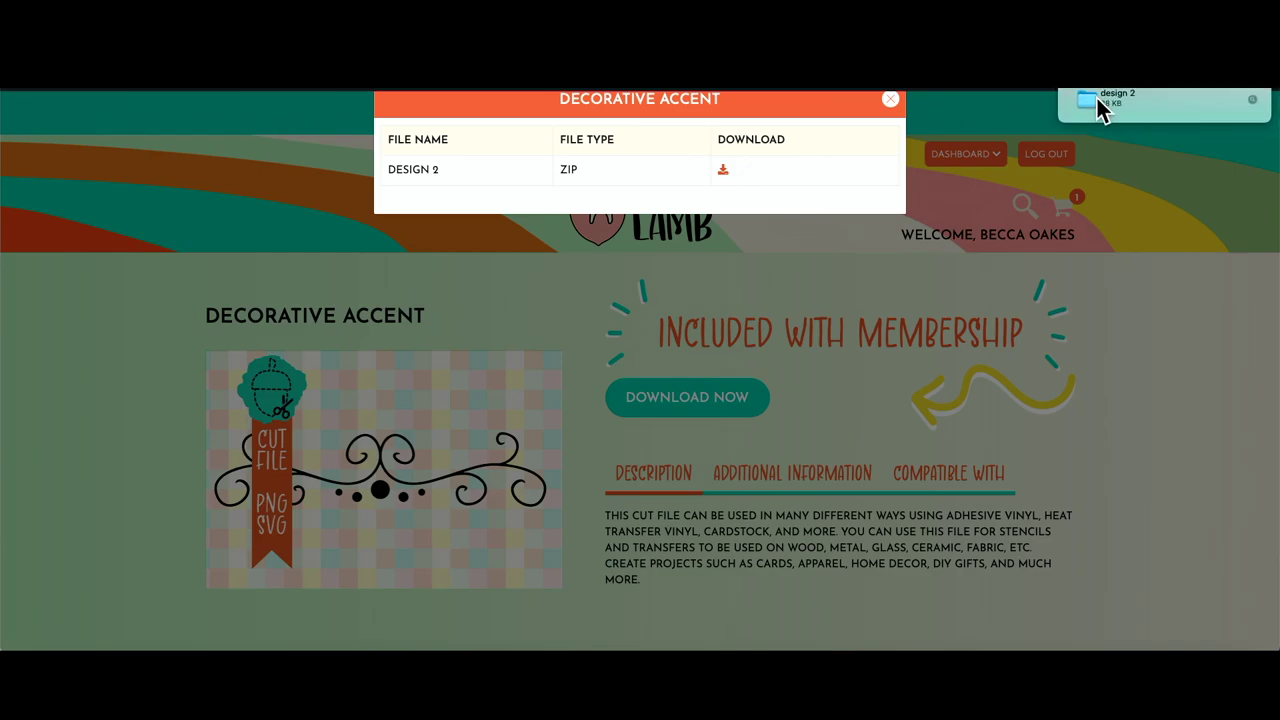
click(1098, 110)
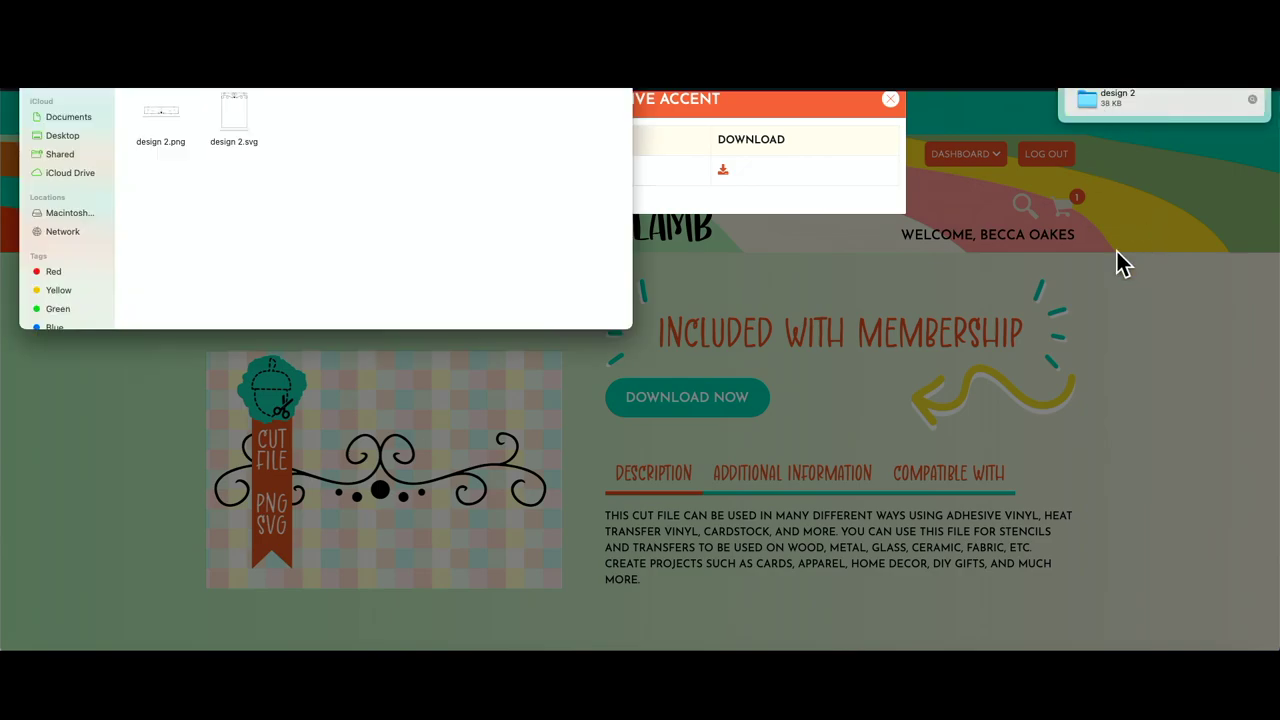
Upload design 2.svg into Design Space and add the swirl to the canvas at 5.87 x 1.31 in.
click(491, 650)
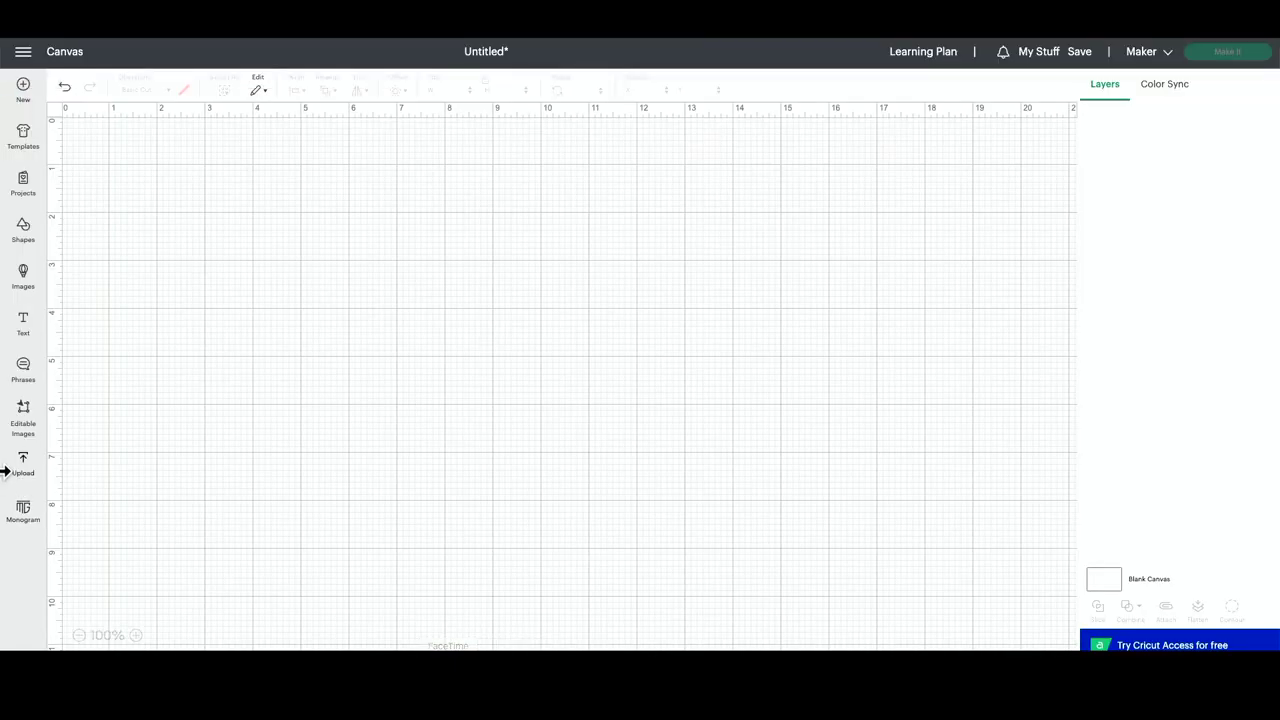
click(27, 468)
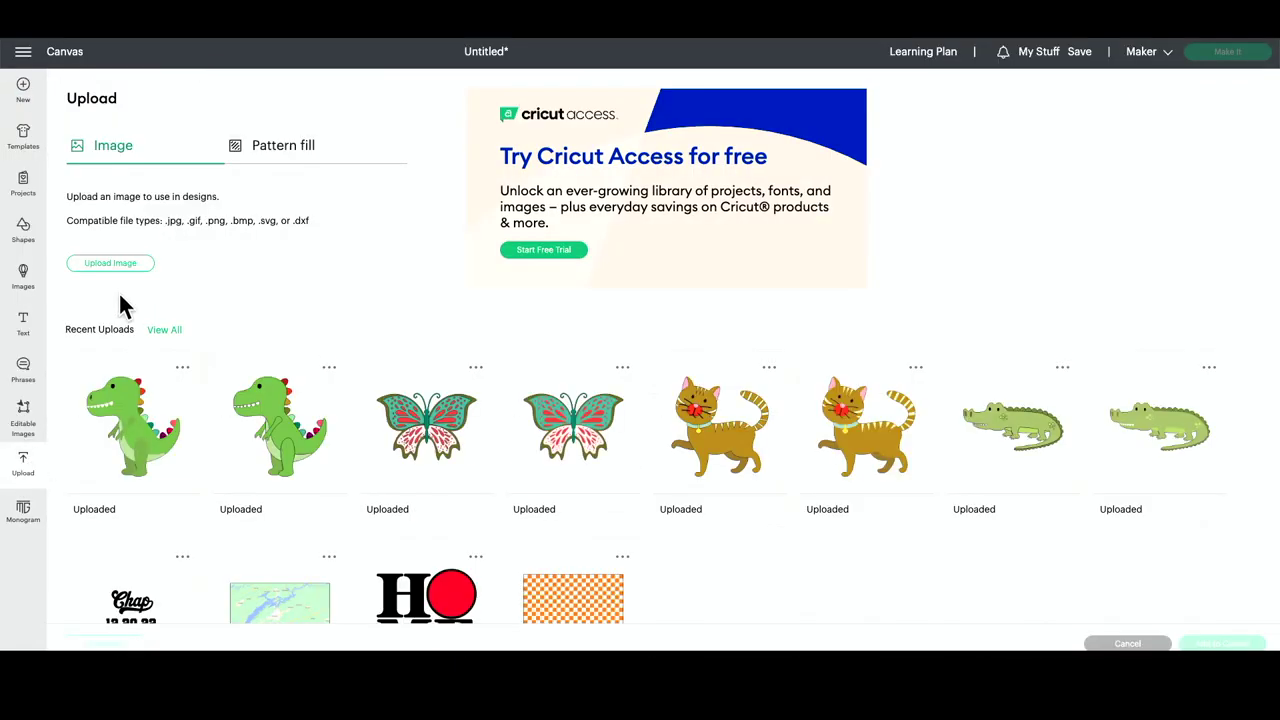
click(111, 263)
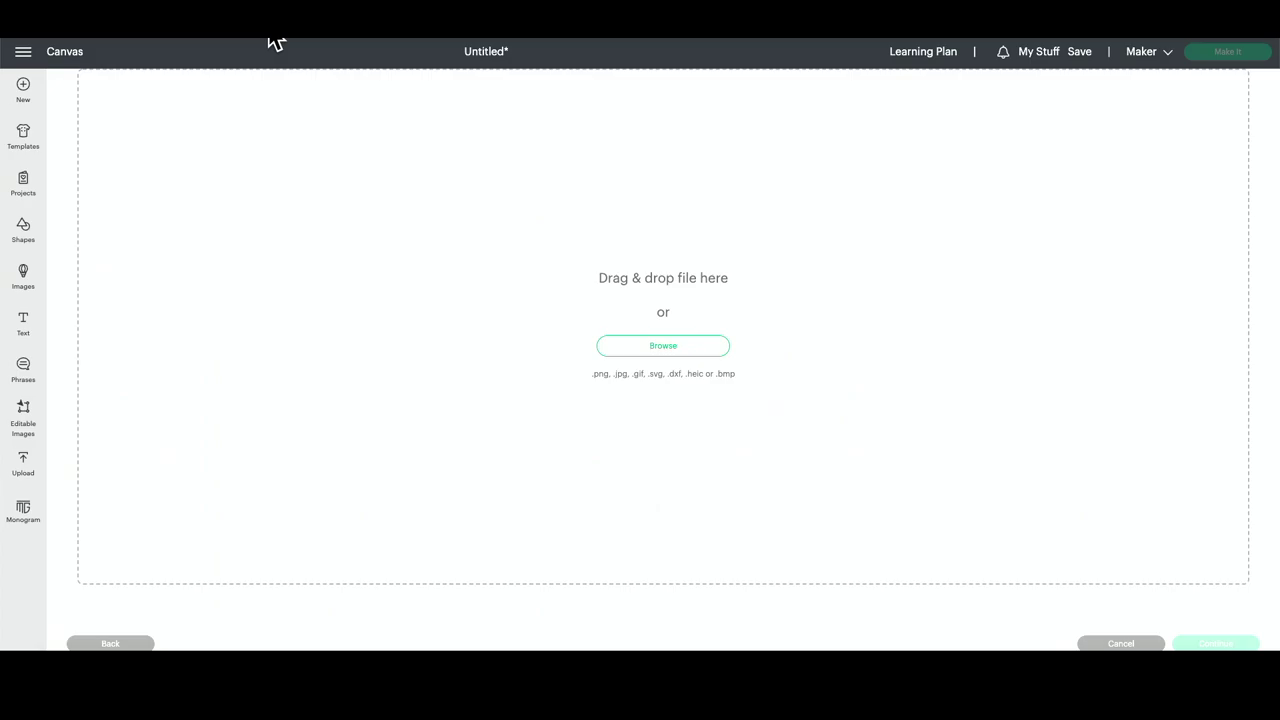
drag(274, 43, 667, 508)
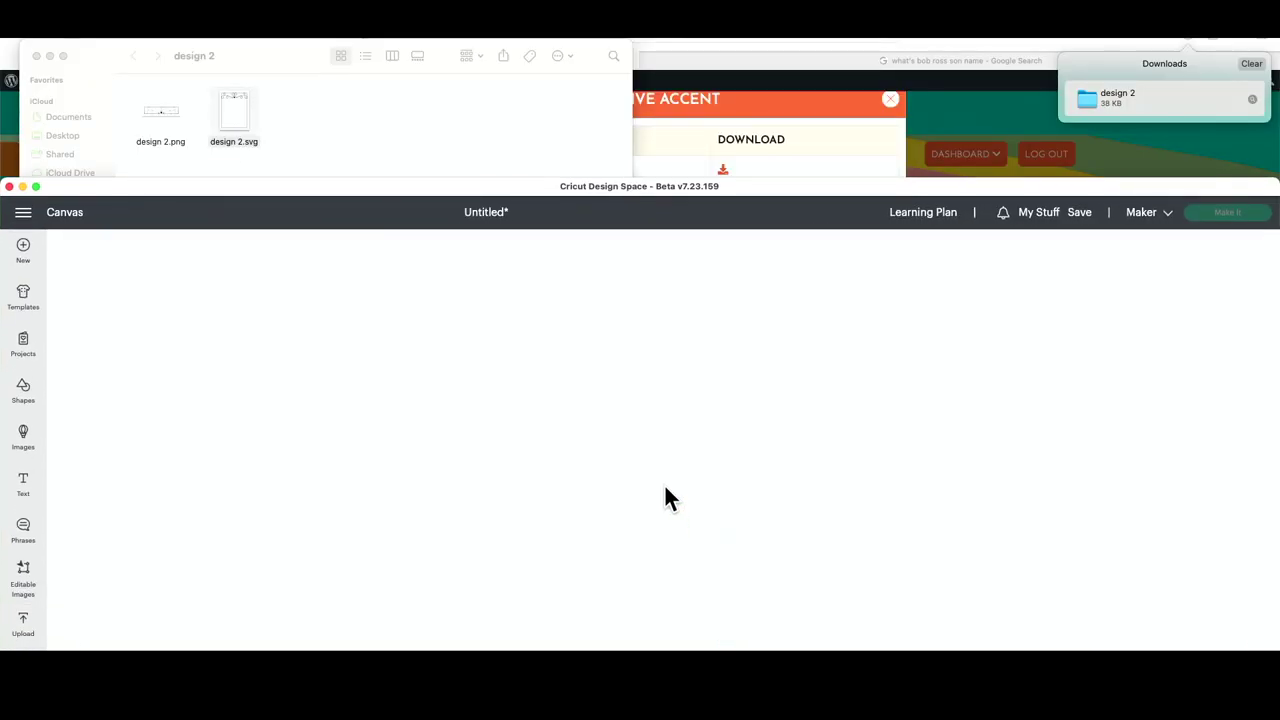
double_click(488, 185)
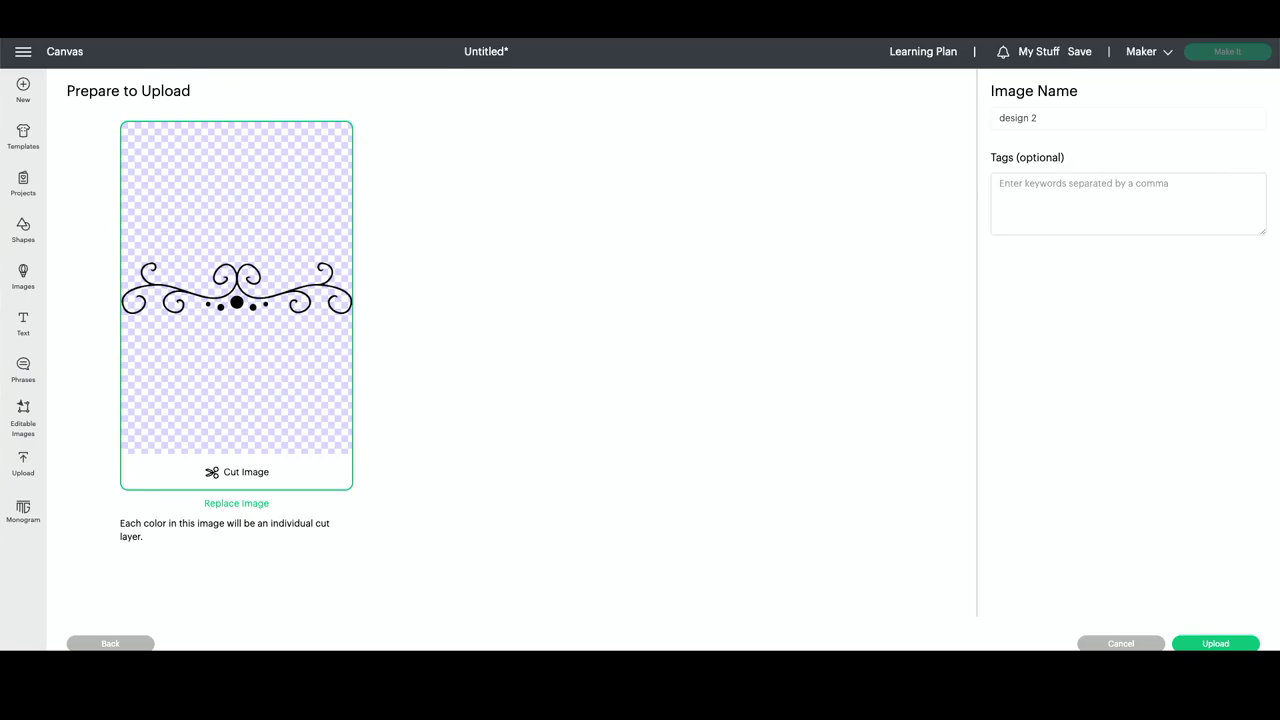
click(1212, 643)
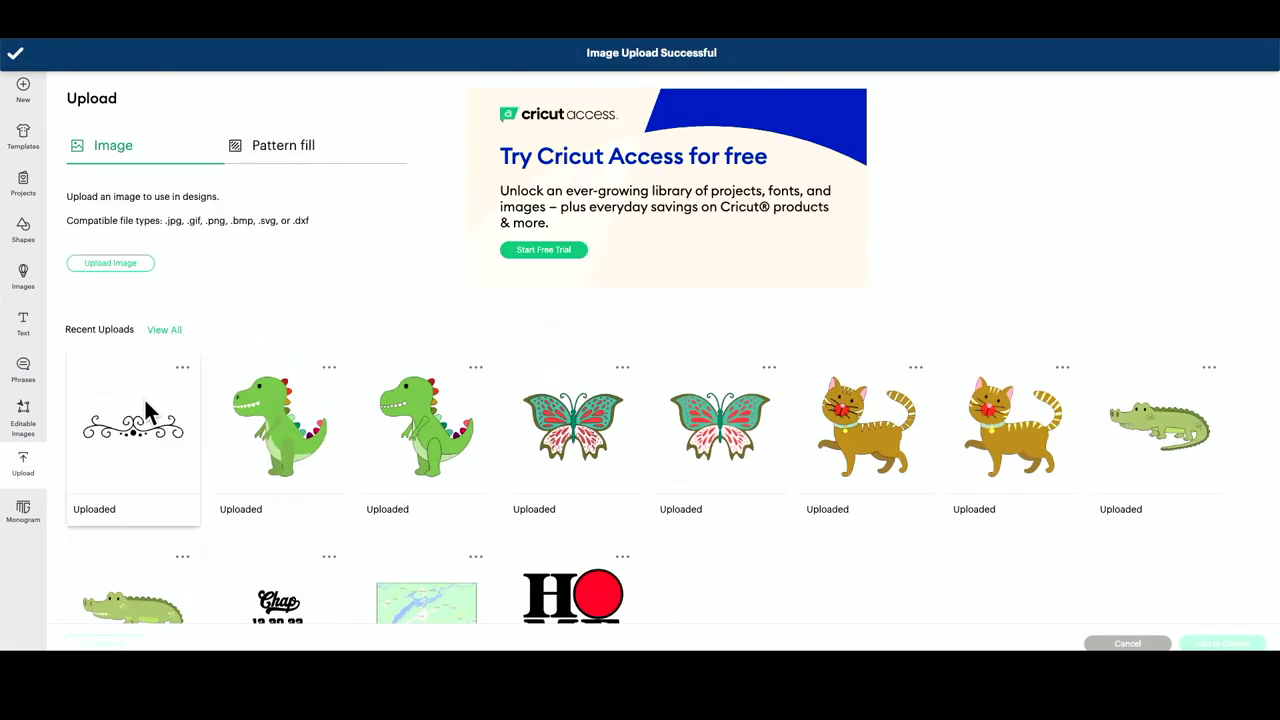
click(144, 397)
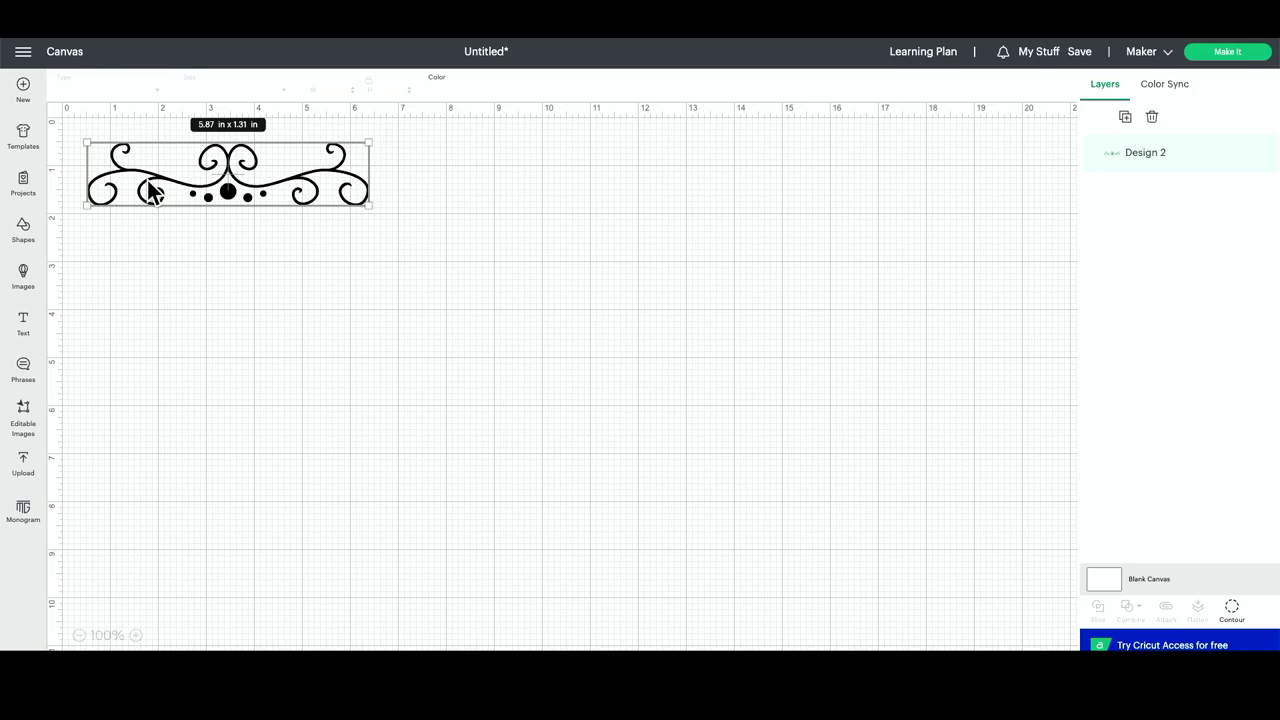
Add a rectangle below the swirl and size it to 2 in wide by 0.75 in high.
click(24, 230)
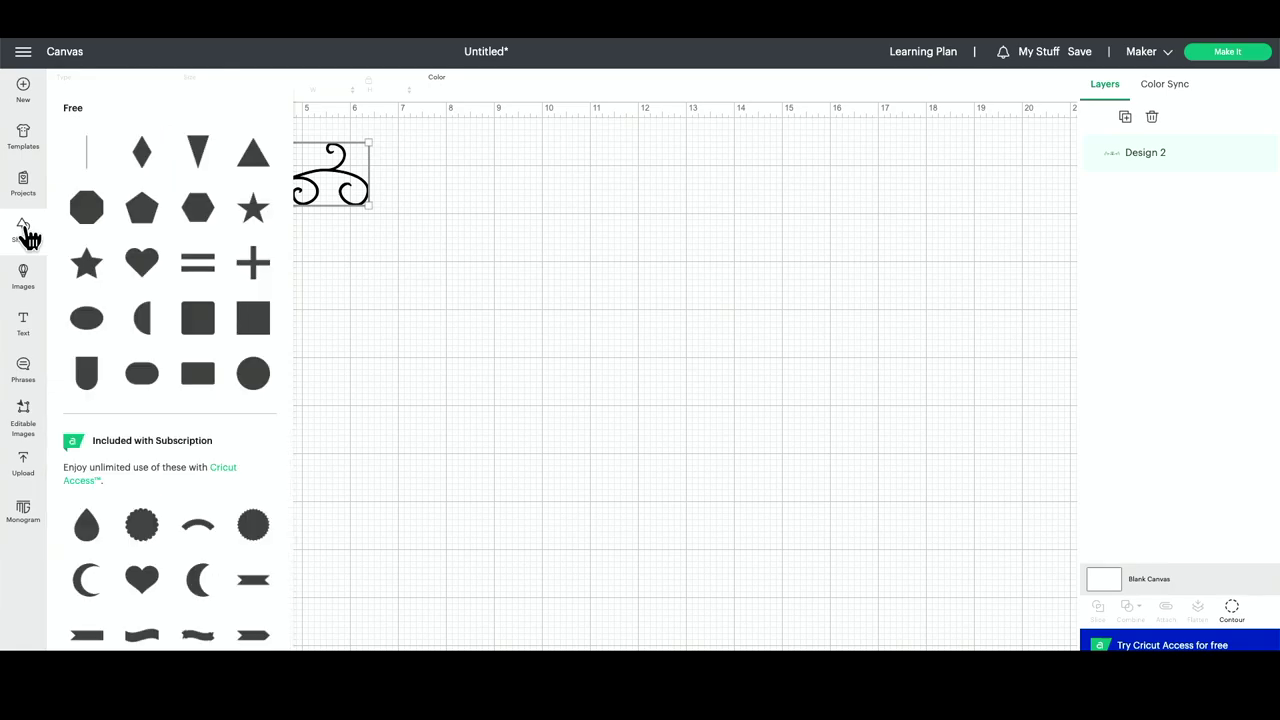
click(205, 386)
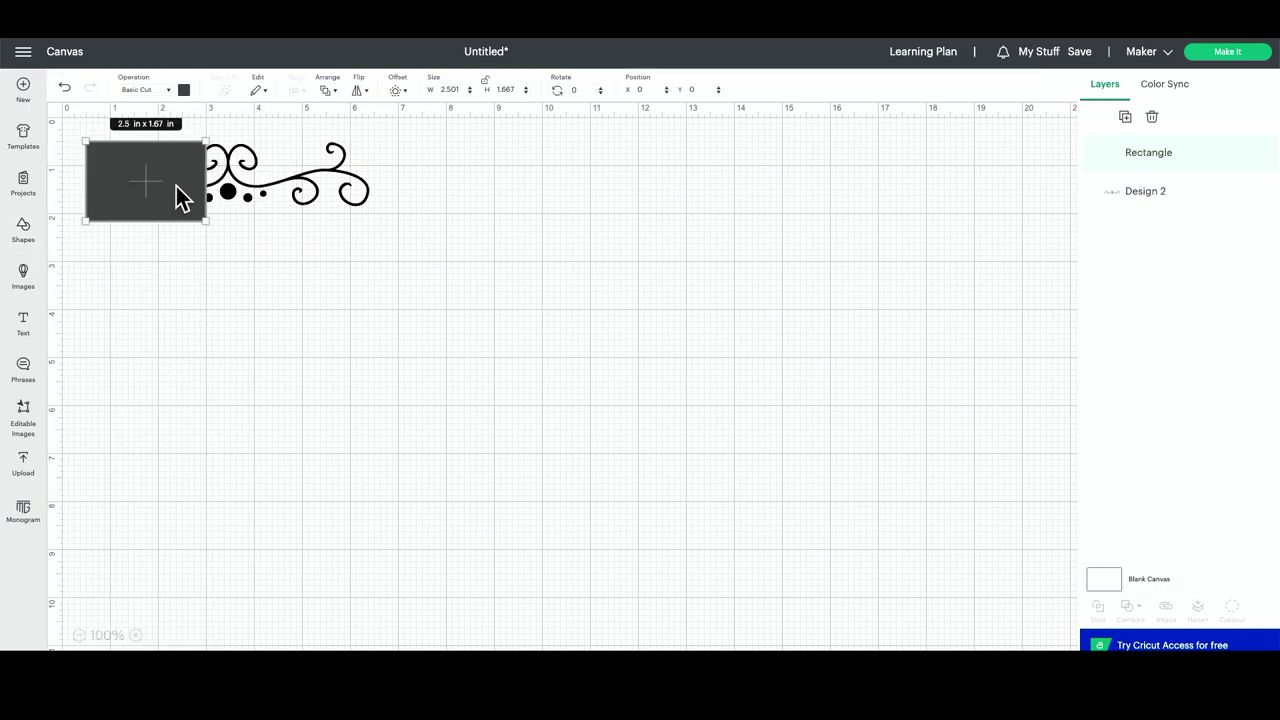
drag(167, 171, 277, 297)
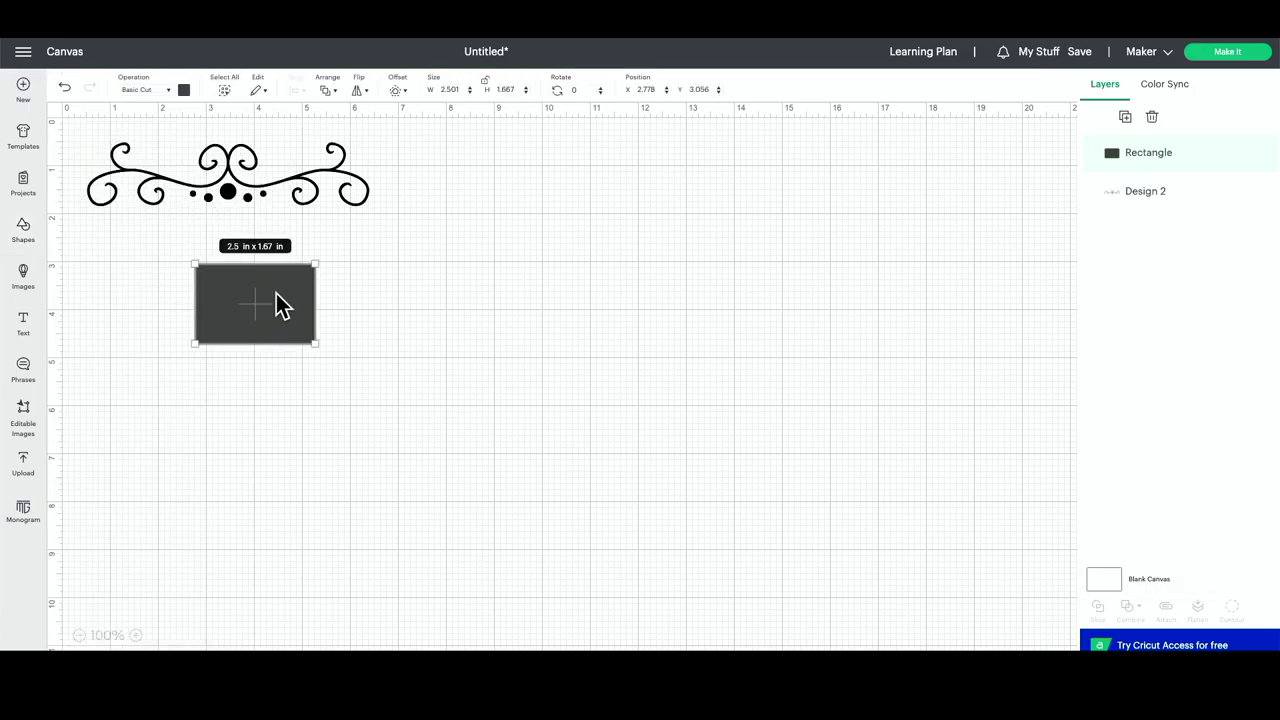
double_click(452, 89)
text(2)
key(Tab)
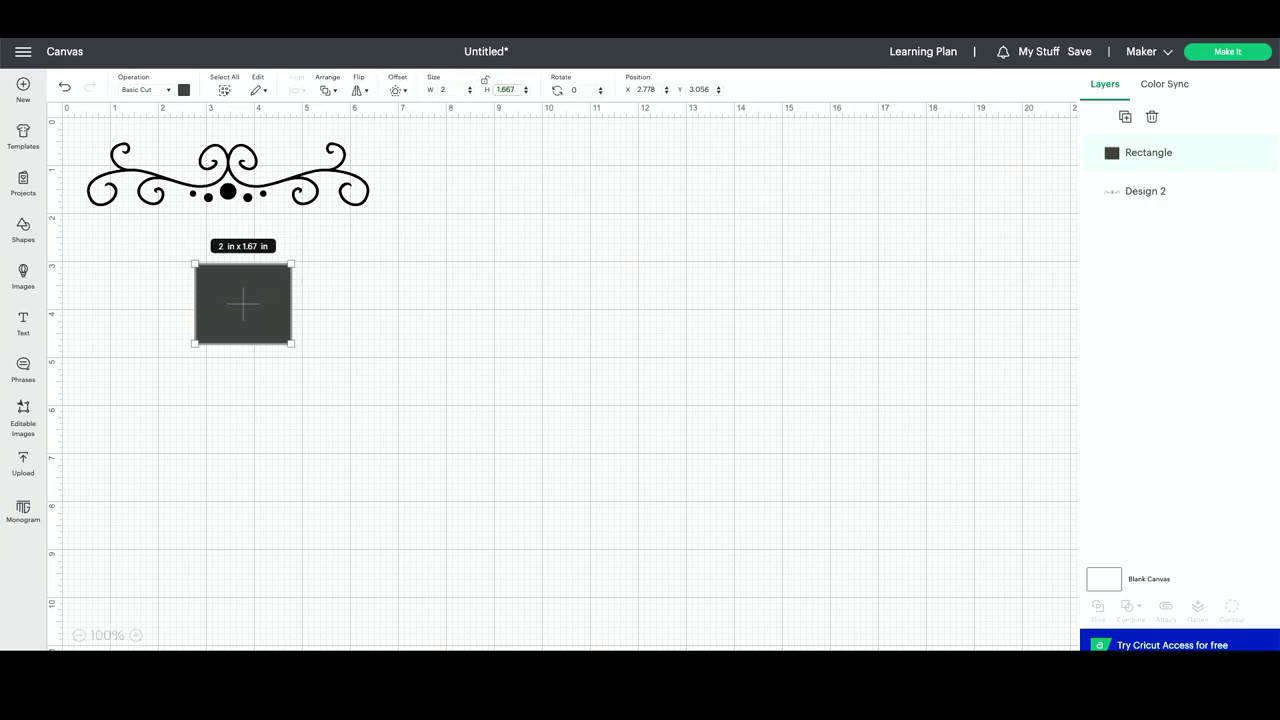
text(1)
text(75)
key(Return)
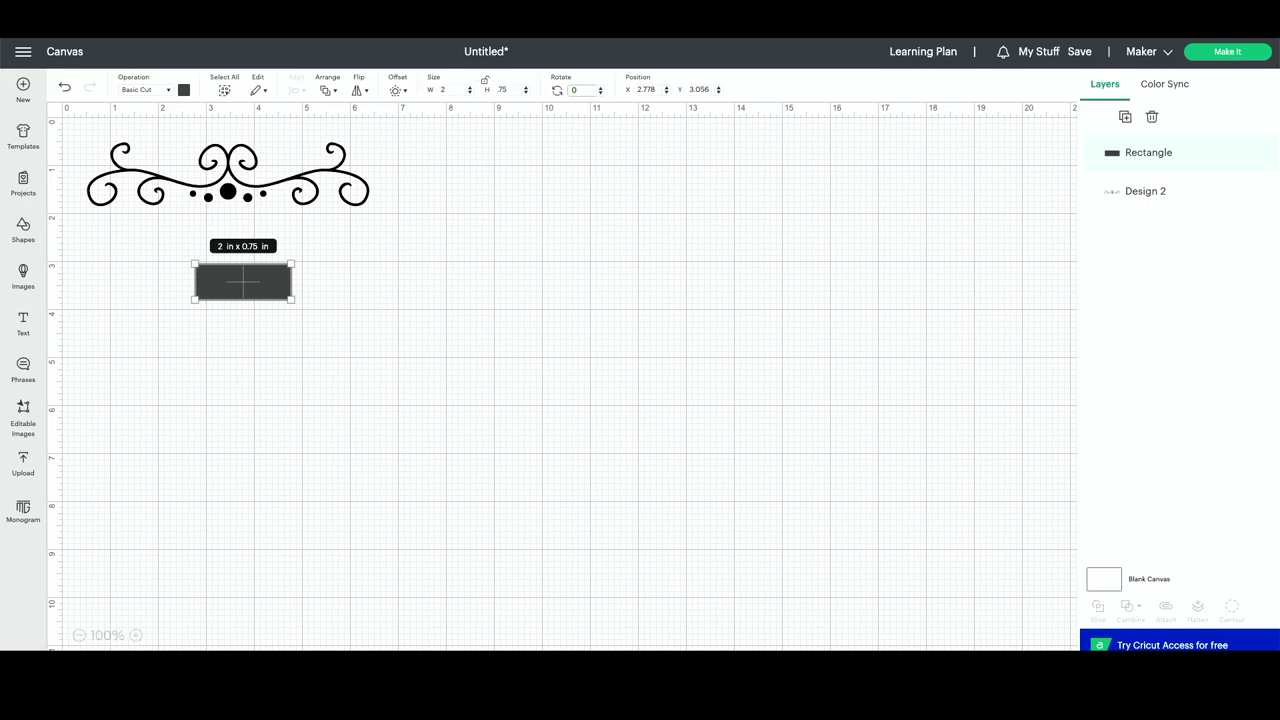
Change the rectangle's colour to white.
click(236, 390)
click(251, 289)
click(184, 91)
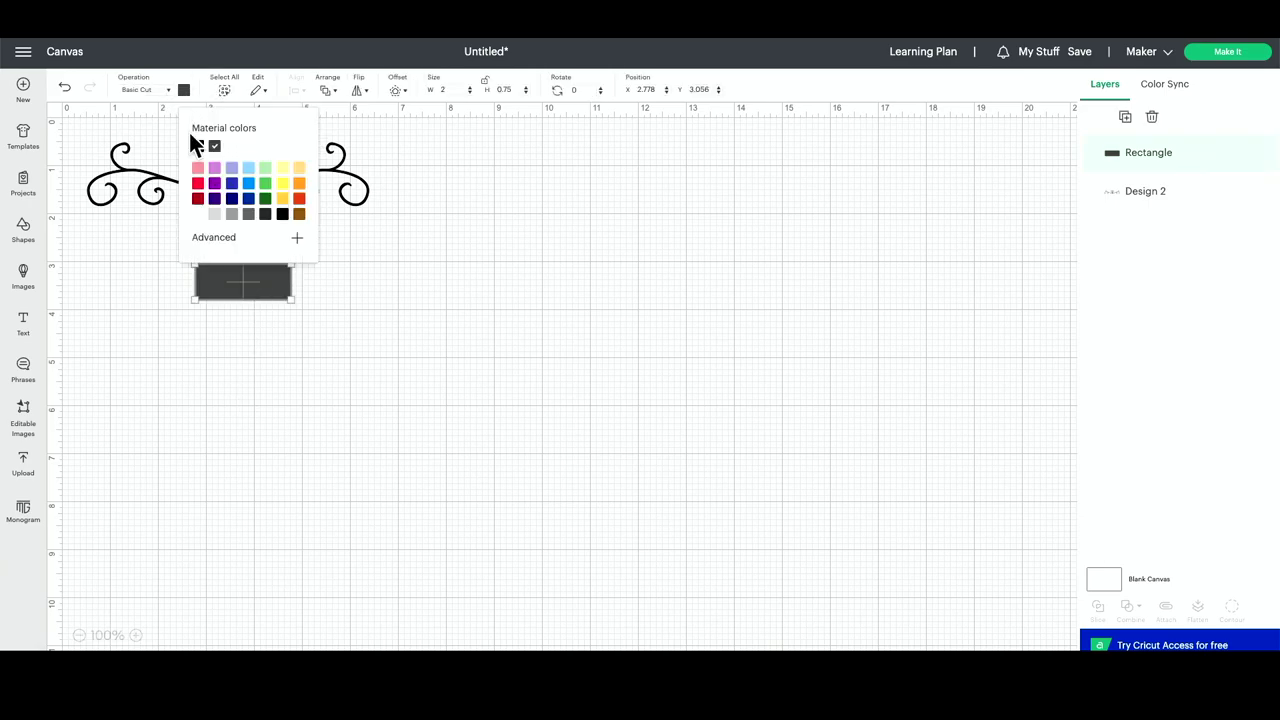
click(207, 214)
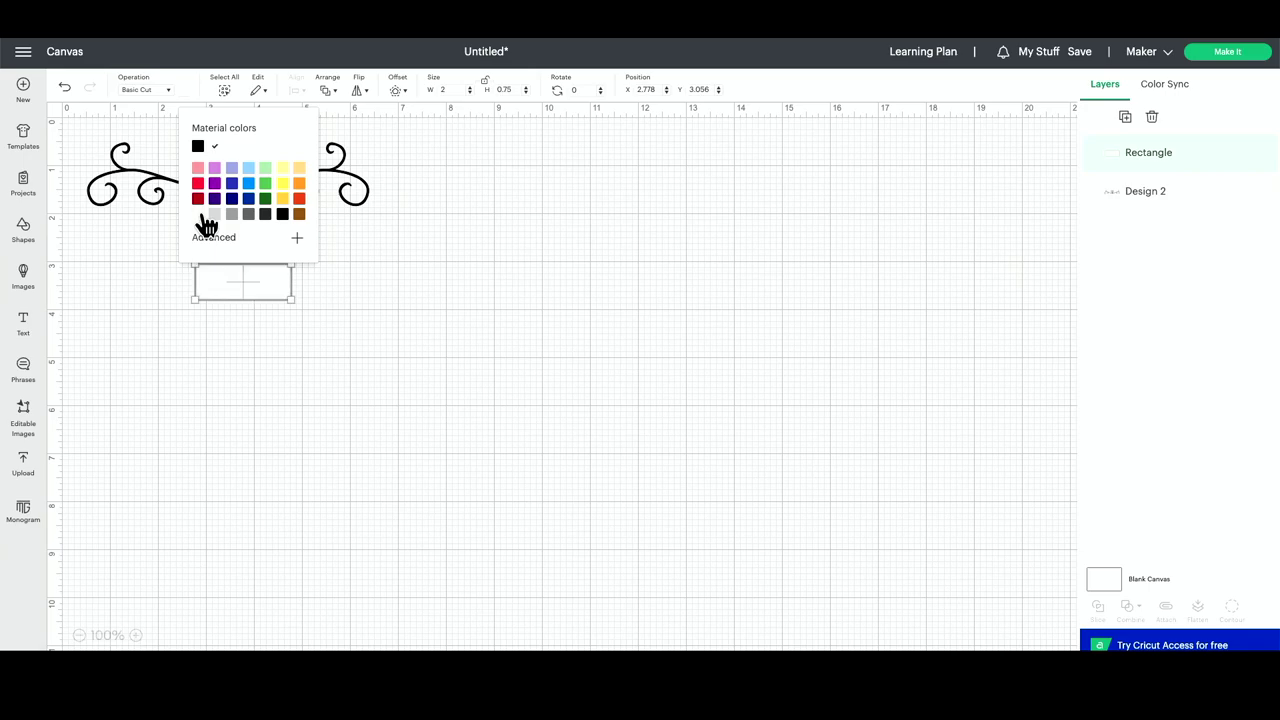
click(368, 381)
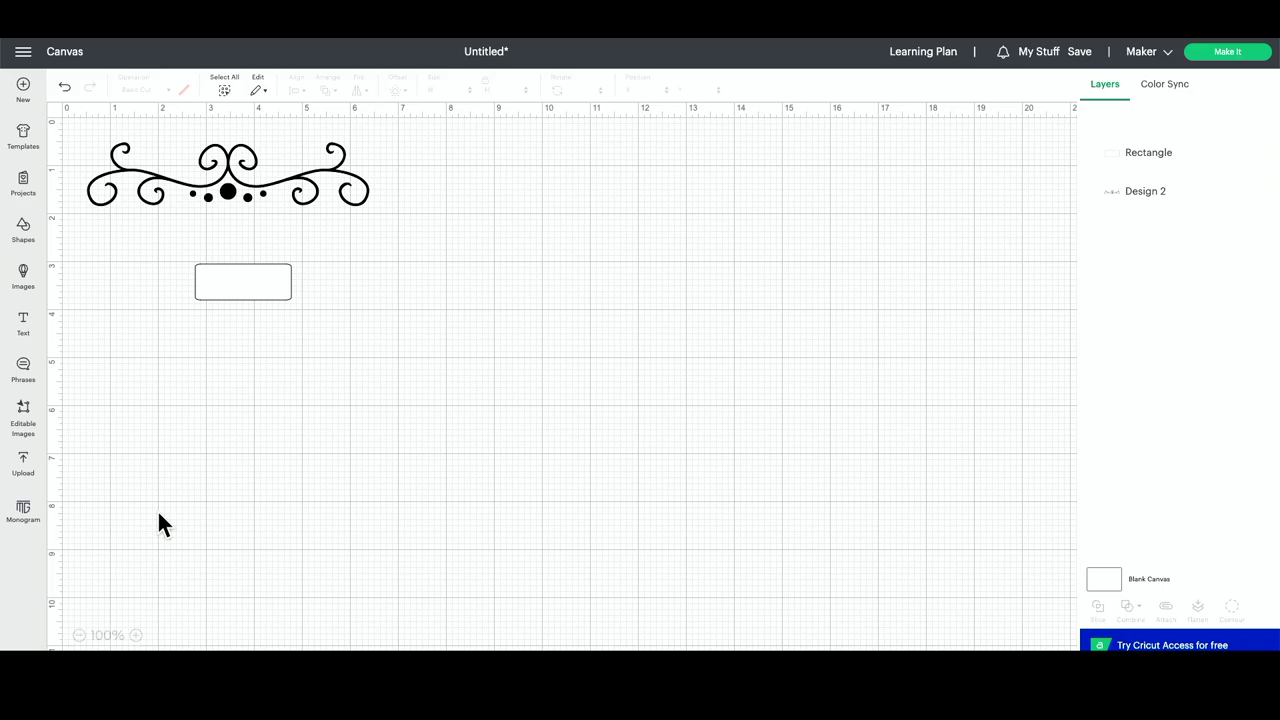
Set the Blank Canvas colour to light grey and zoom the view to 175%.
click(135, 635)
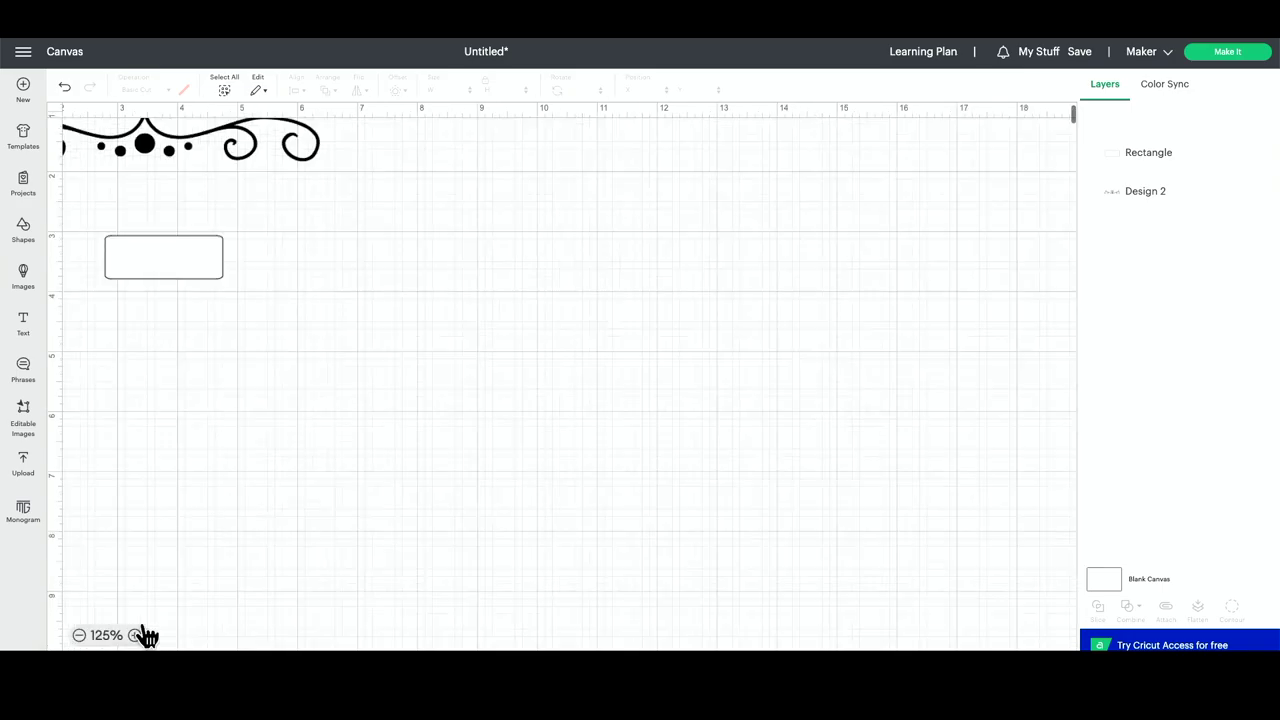
click(1105, 580)
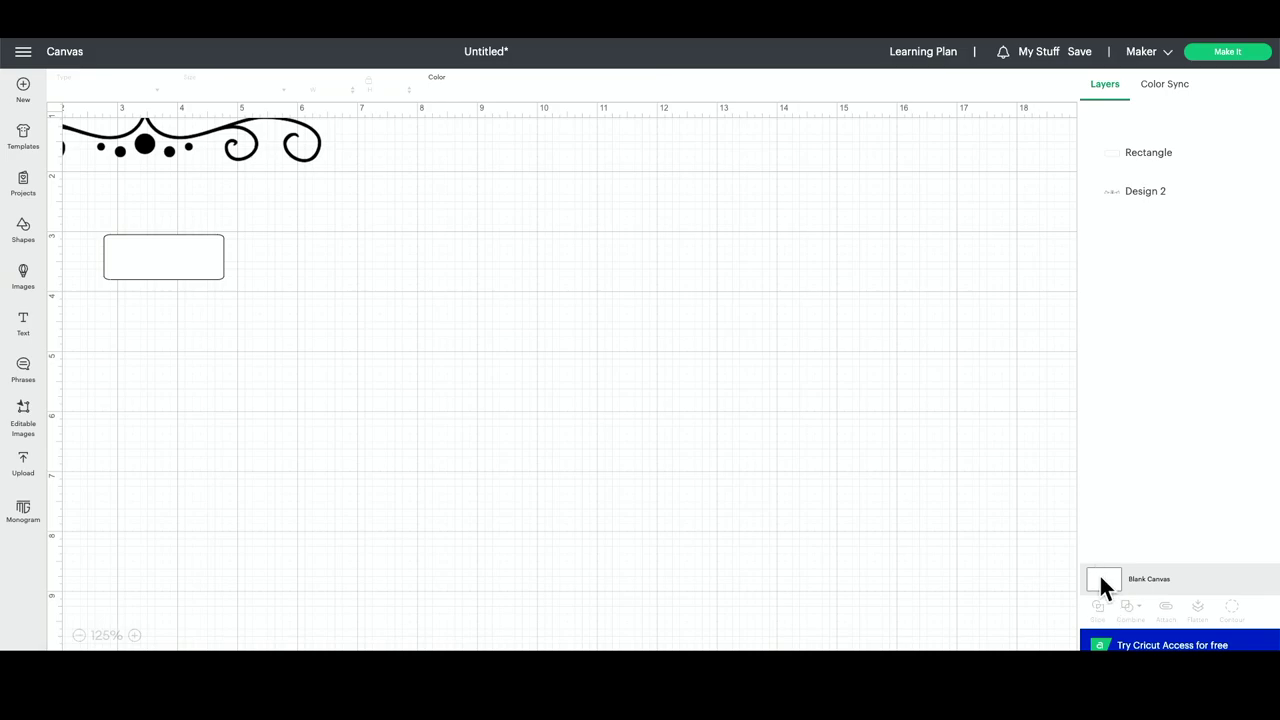
click(434, 93)
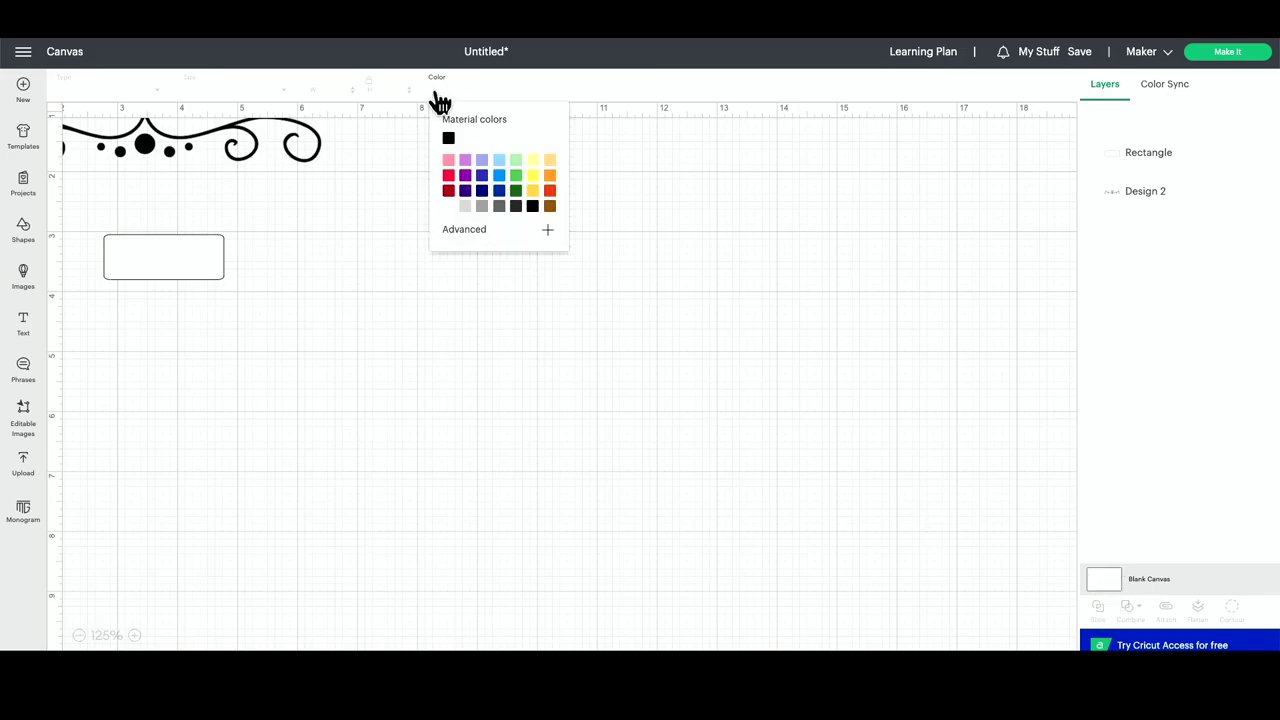
click(467, 207)
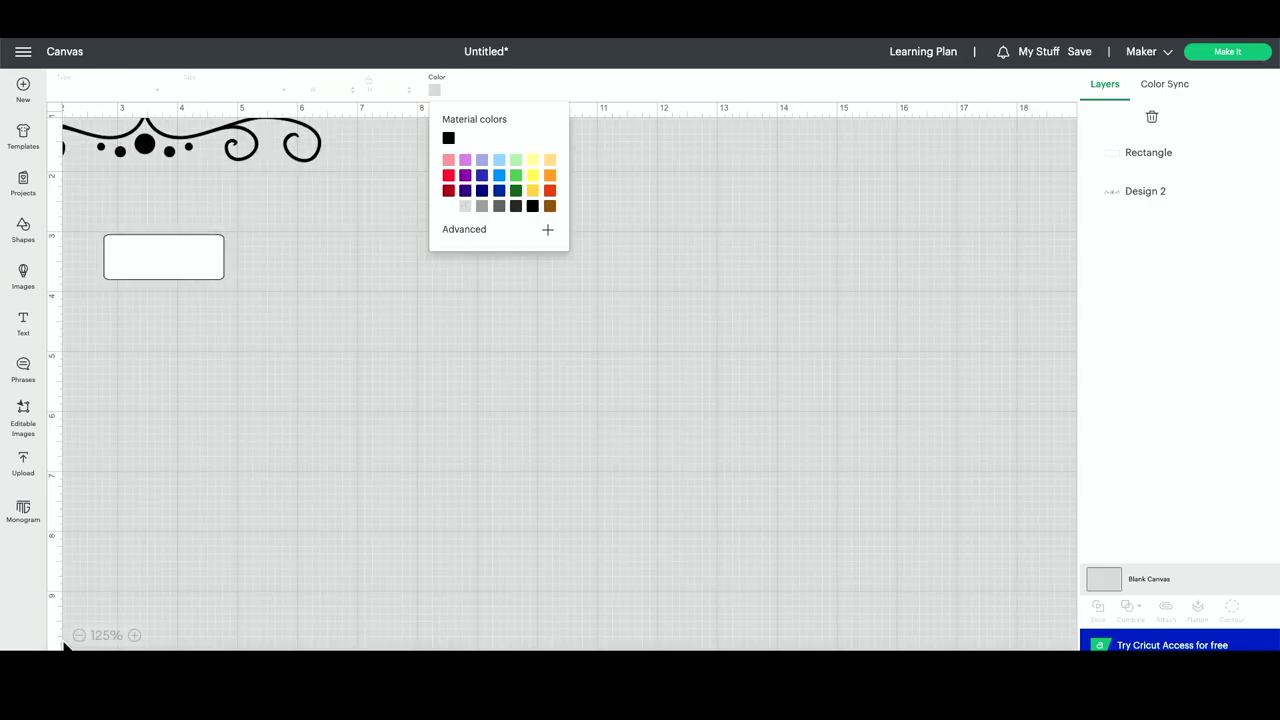
click(214, 584)
scroll(172, 492, up, 2)
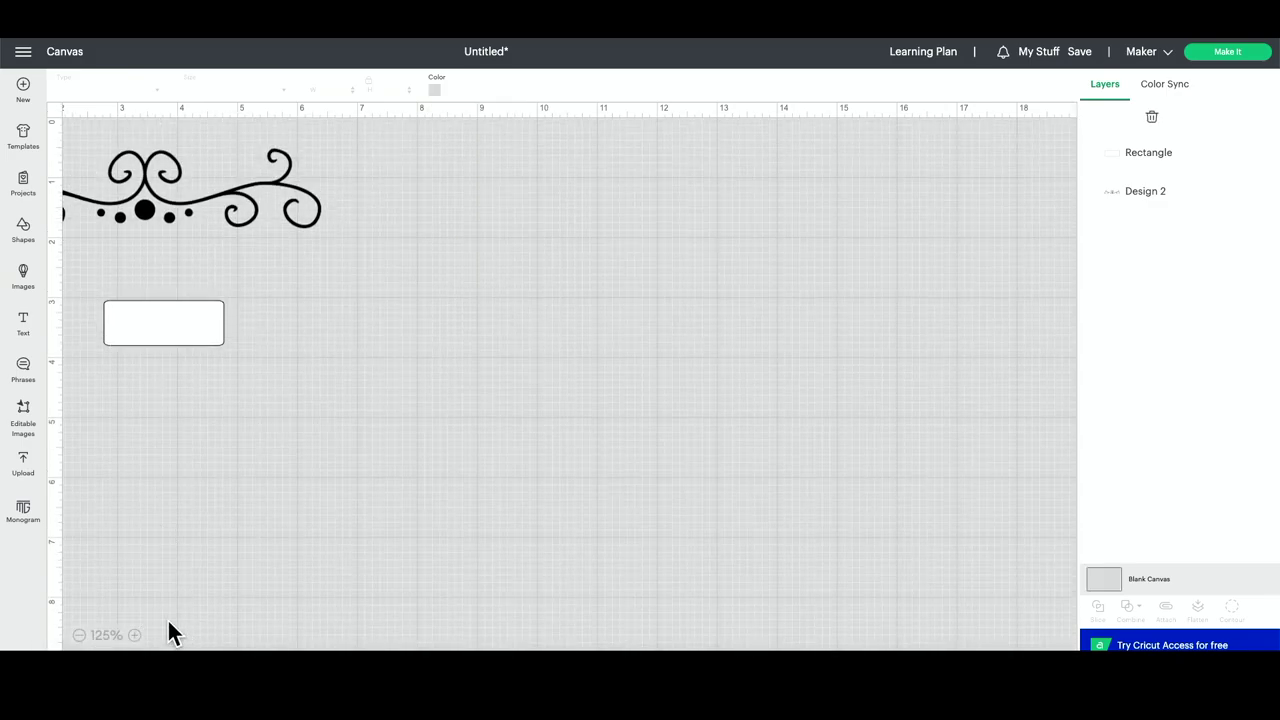
click(134, 635)
click(134, 635)
scroll(203, 578, left, 5)
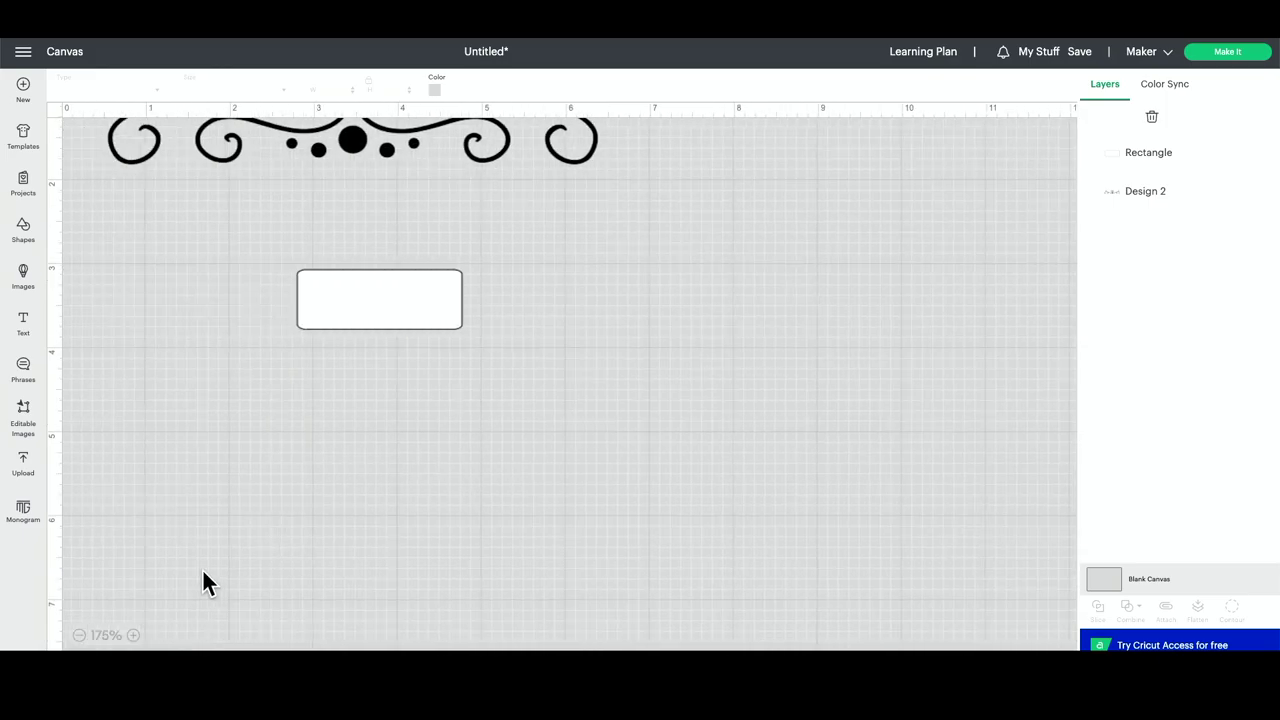
scroll(203, 578, up, 2)
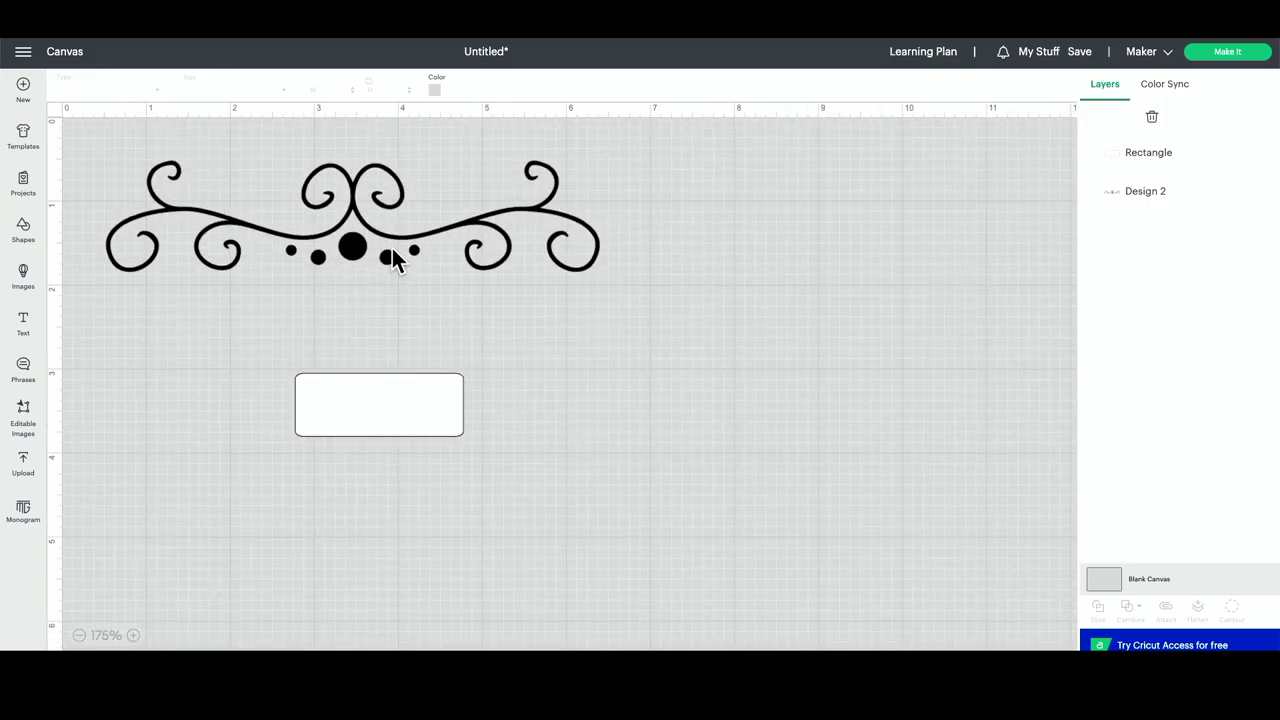
Place the swirl over the rectangle's top, layer Design 2 in front, and shrink it to about 1.93 x 0.43 in.
drag(392, 248, 433, 432)
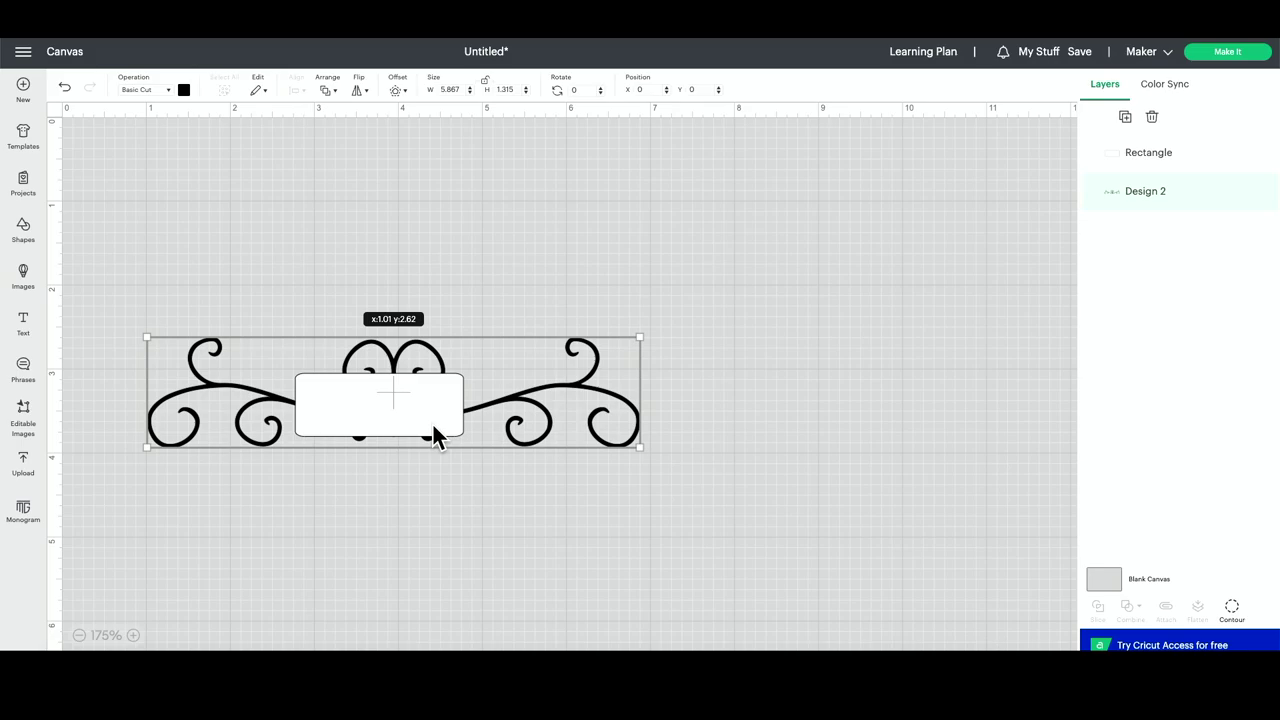
drag(435, 437, 420, 401)
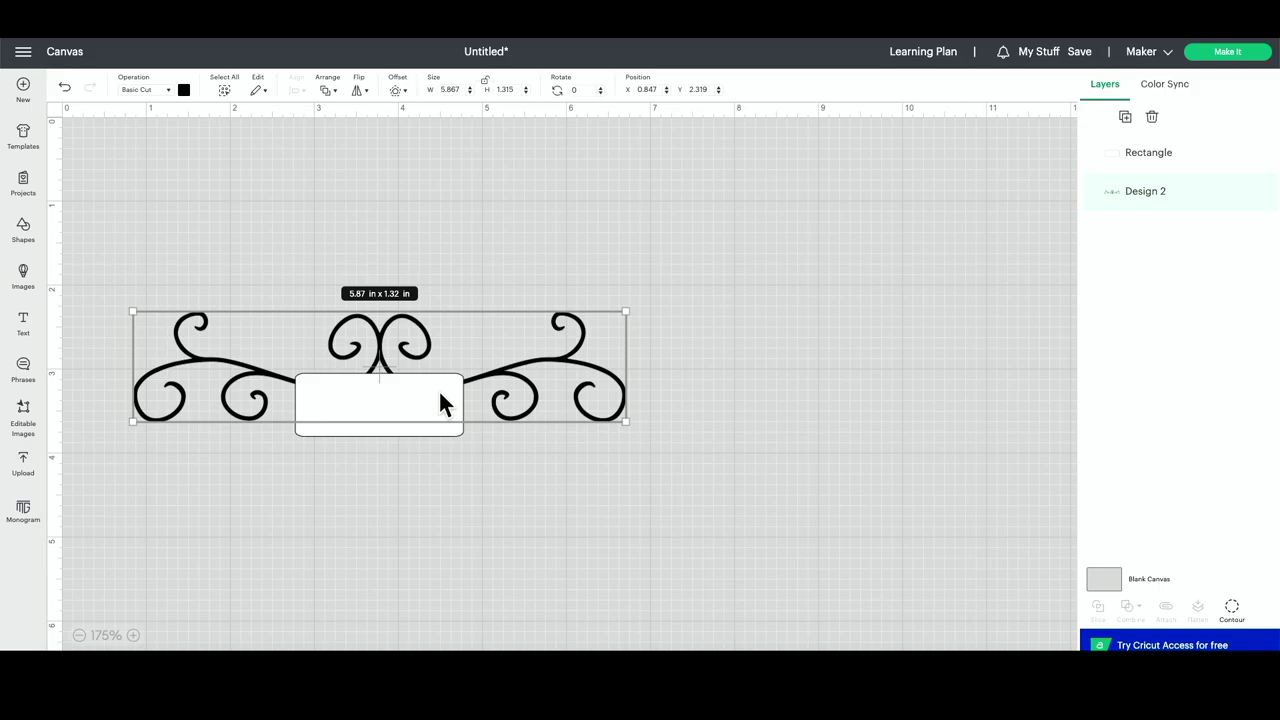
right_click(510, 382)
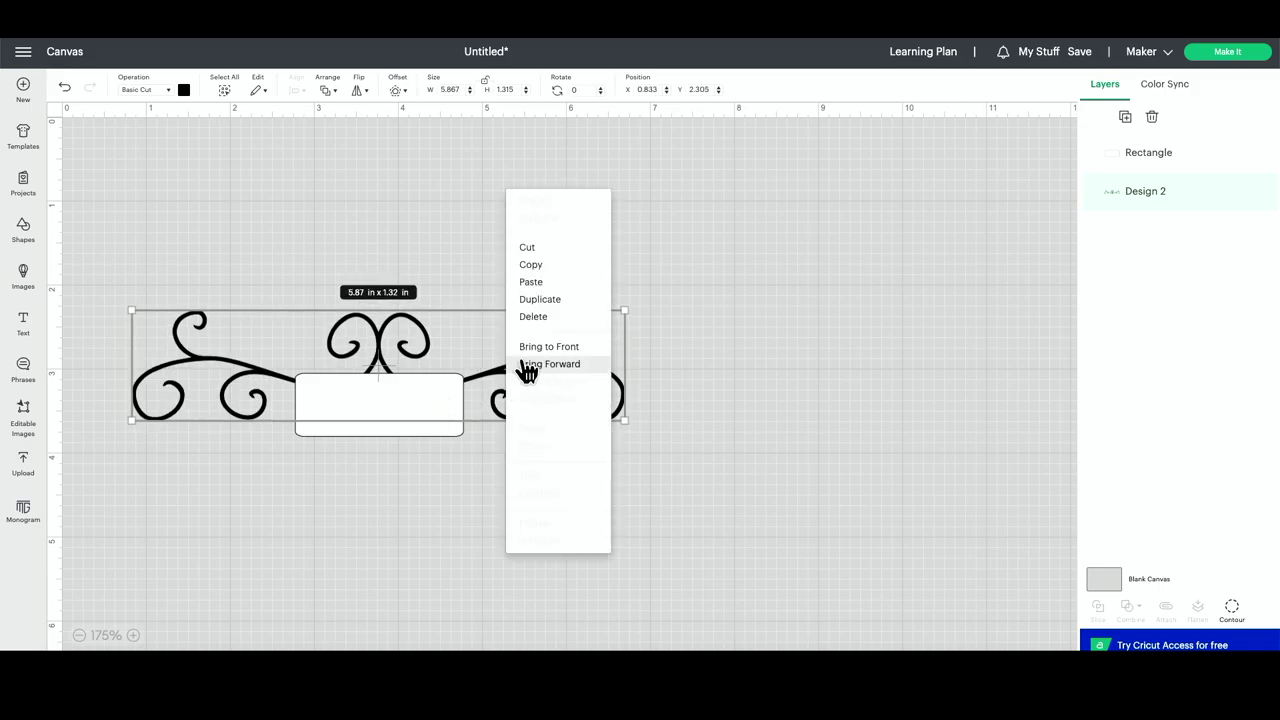
click(935, 372)
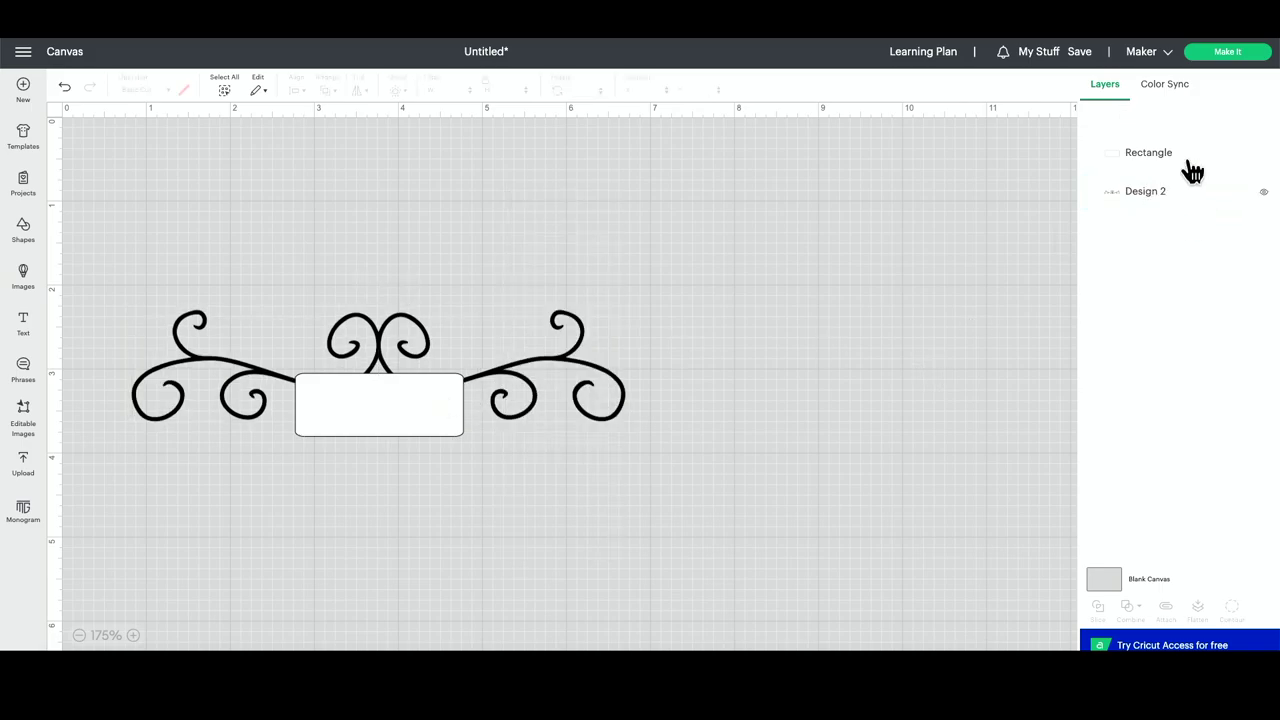
drag(1160, 212, 1151, 152)
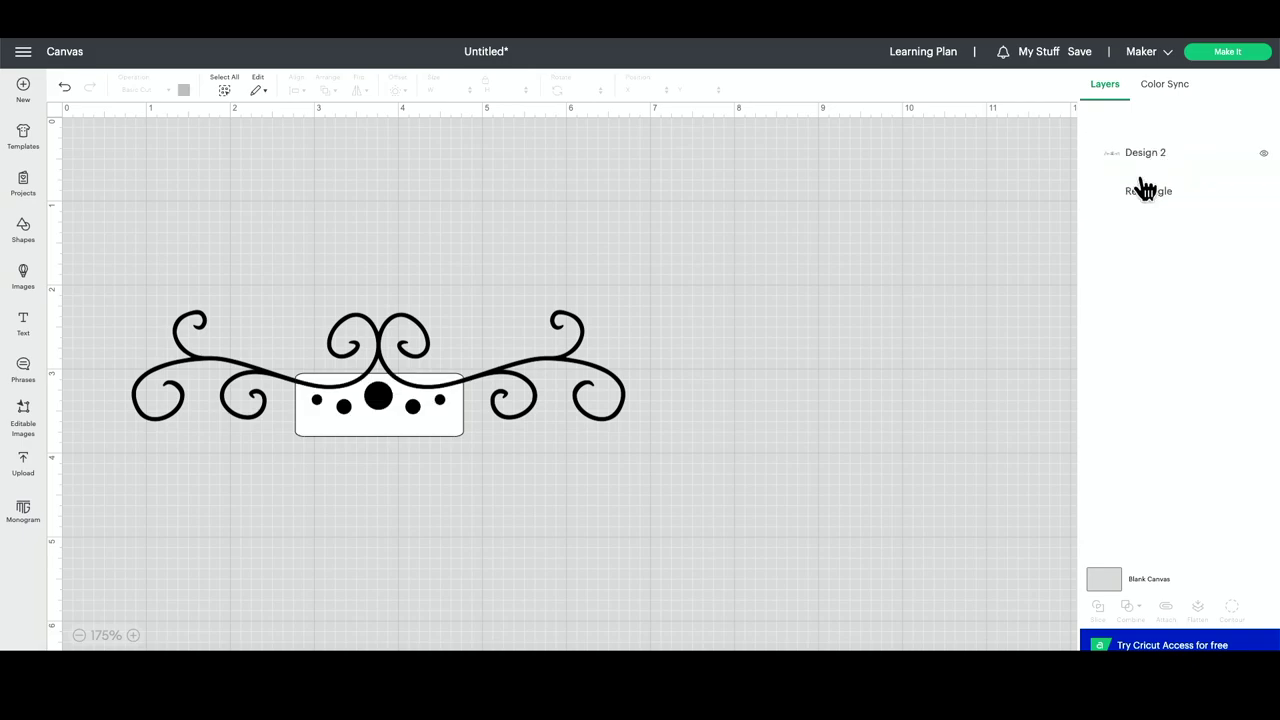
click(586, 404)
drag(622, 418, 287, 340)
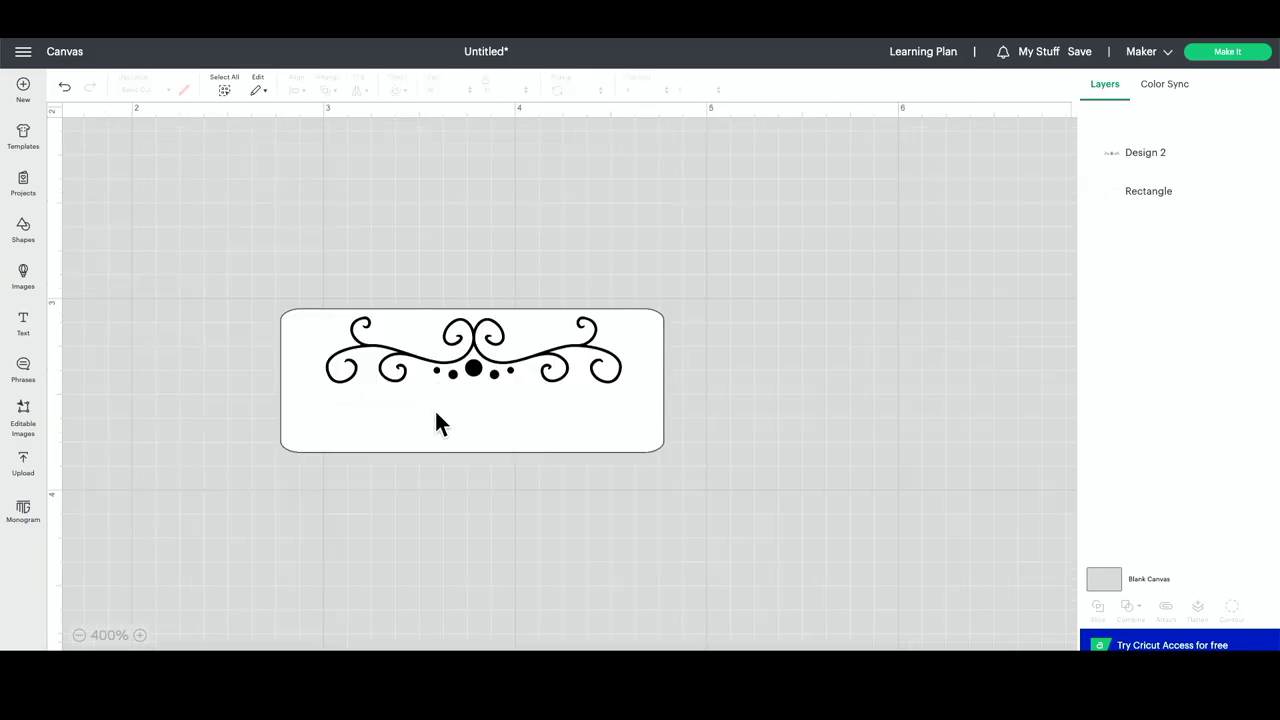
Add a text box listing FLOUR, SUGAR, COFFEE, CEREAL, PASTA and RICE on separate lines.
click(25, 330)
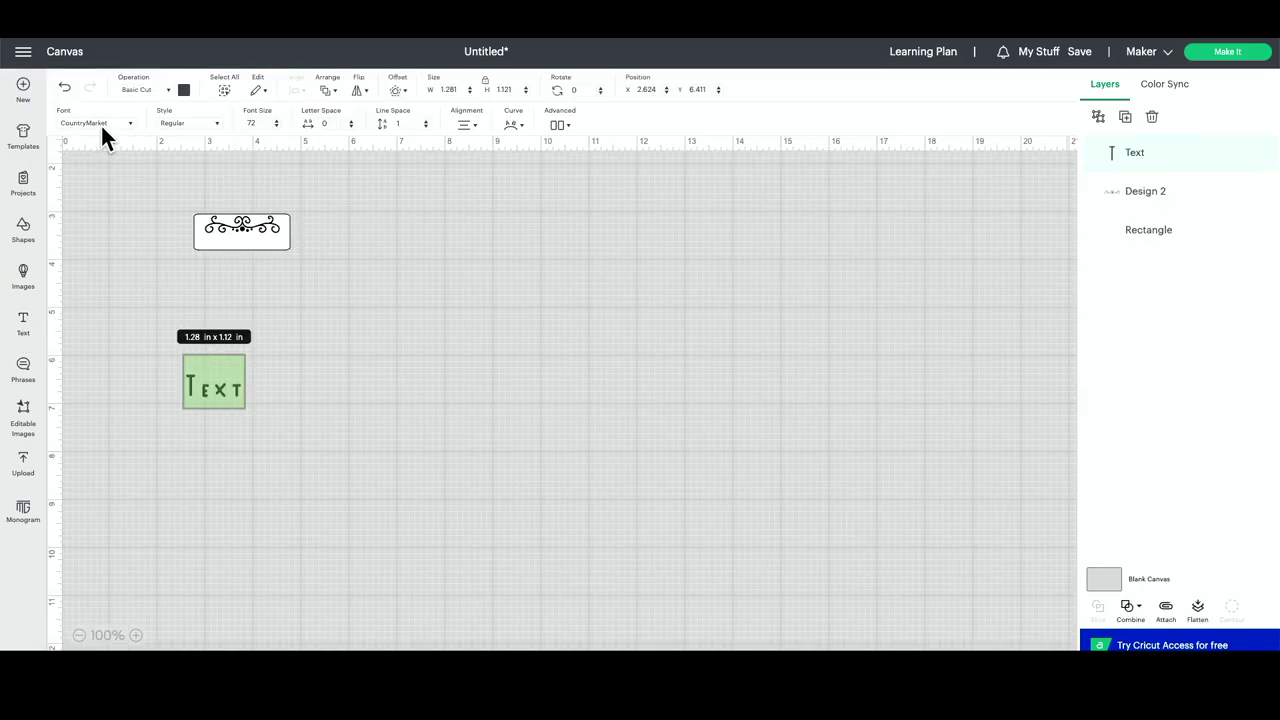
click(172, 372)
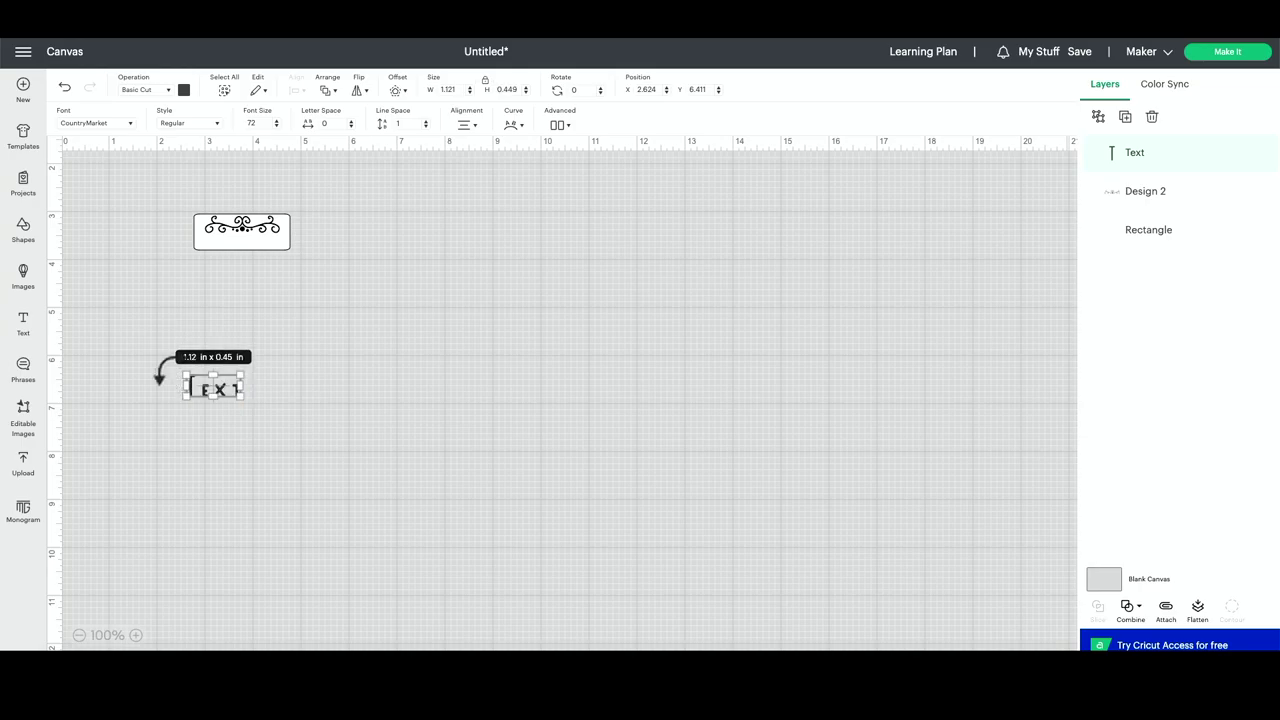
double_click(228, 391)
click(174, 371)
double_click(226, 391)
text(FLOUR)
key(Return)
text(SUGAR)
key(Return)
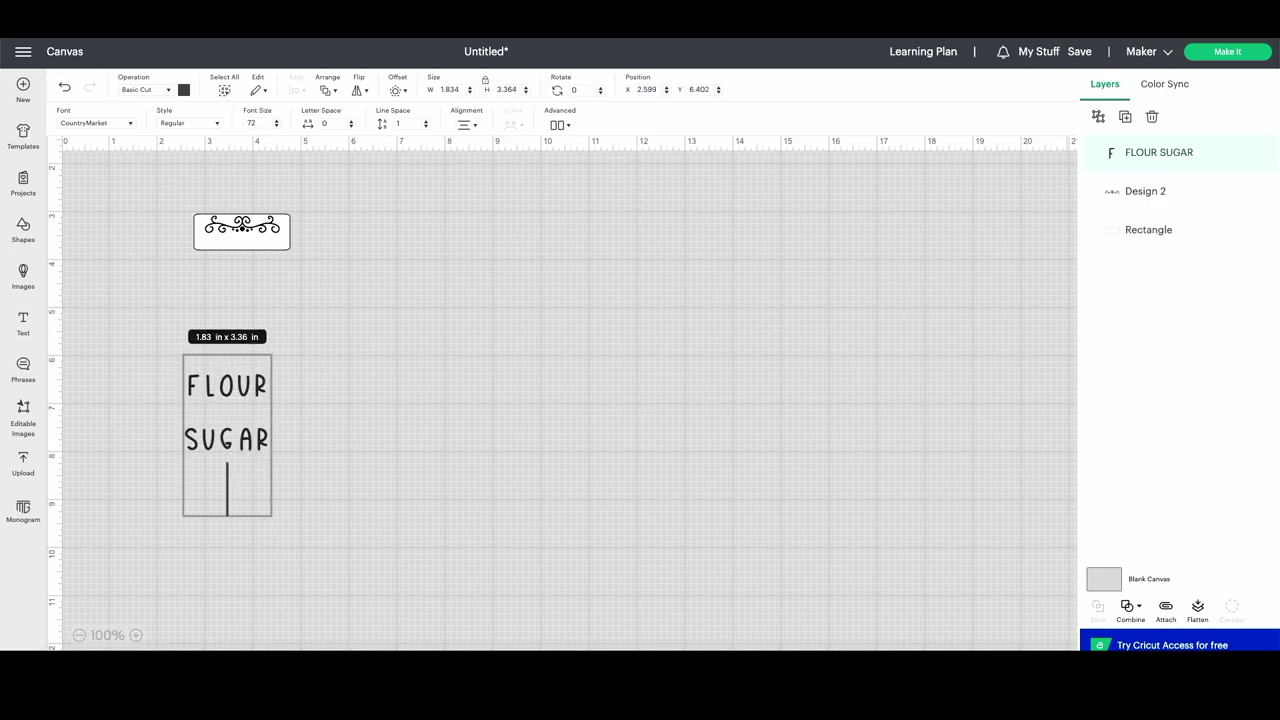
text(COFFEE)
key(Return)
text(CEREAL)
key(Return)
text(PASTA)
key(Return)
text(RICE)
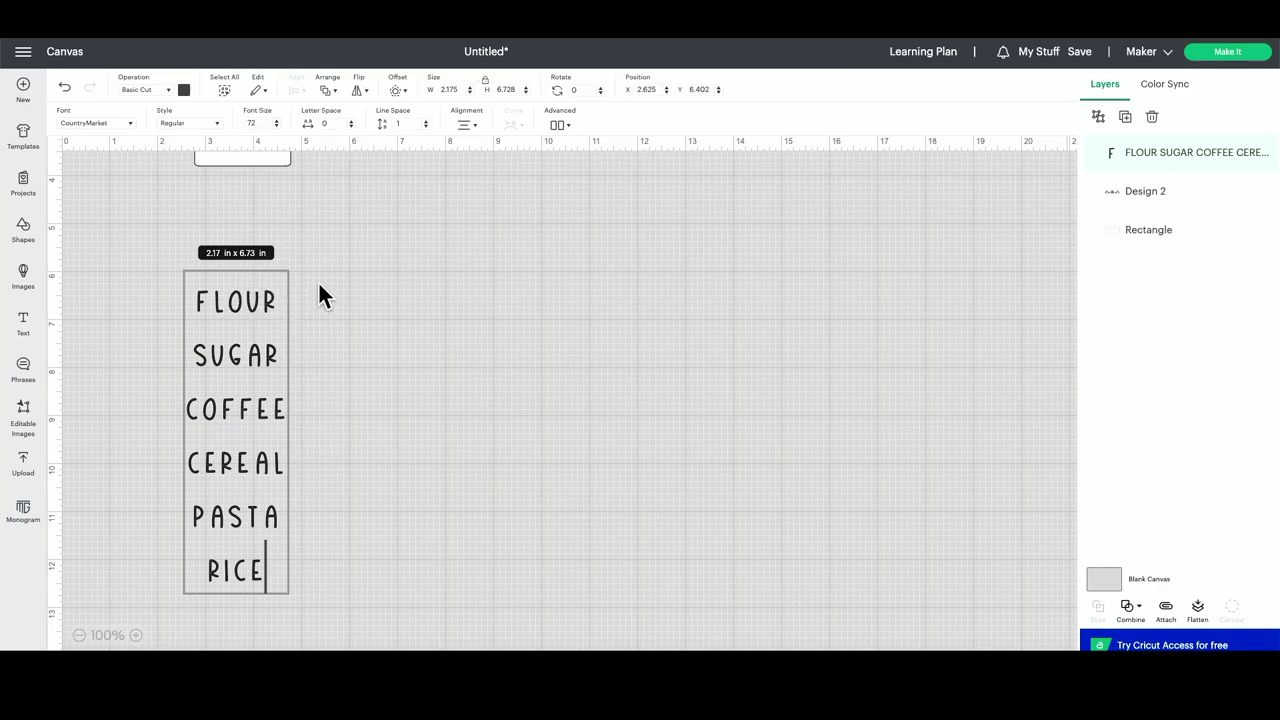
Set the text's Letter Space to -1.
click(351, 127)
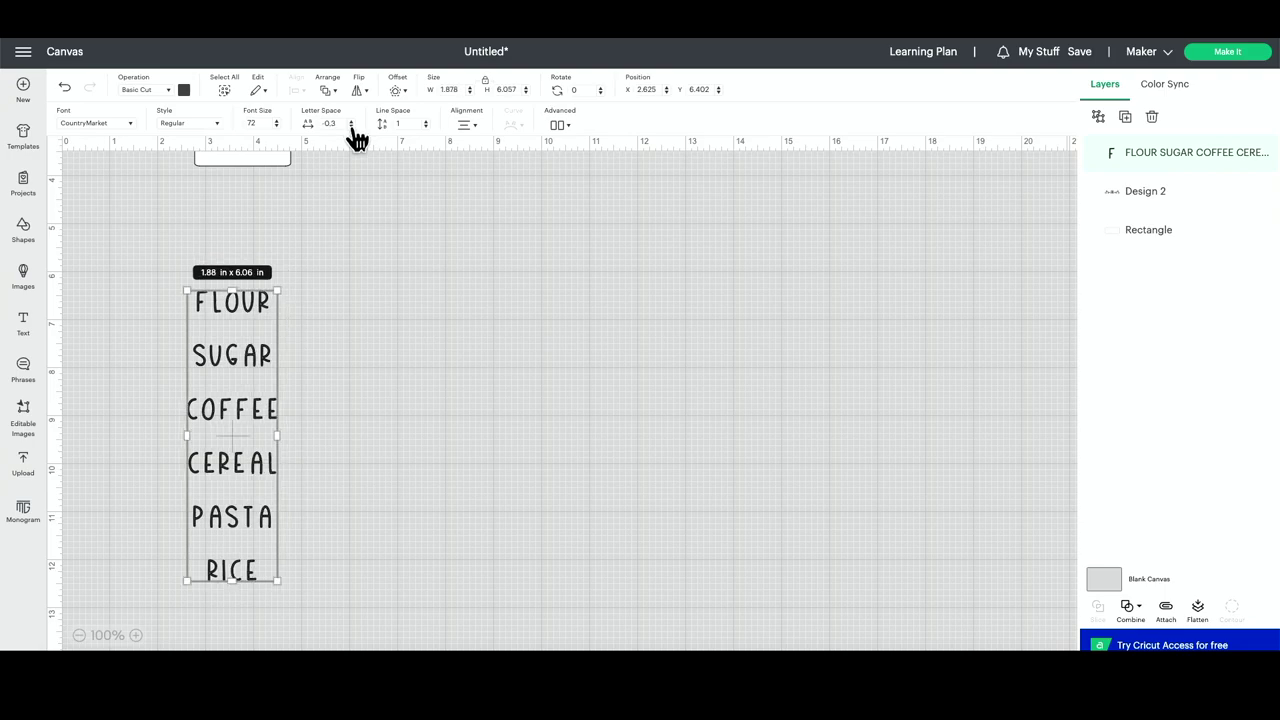
click(351, 127)
click(351, 127)
click(351, 127)
click(351, 127)
click(351, 127)
click(351, 127)
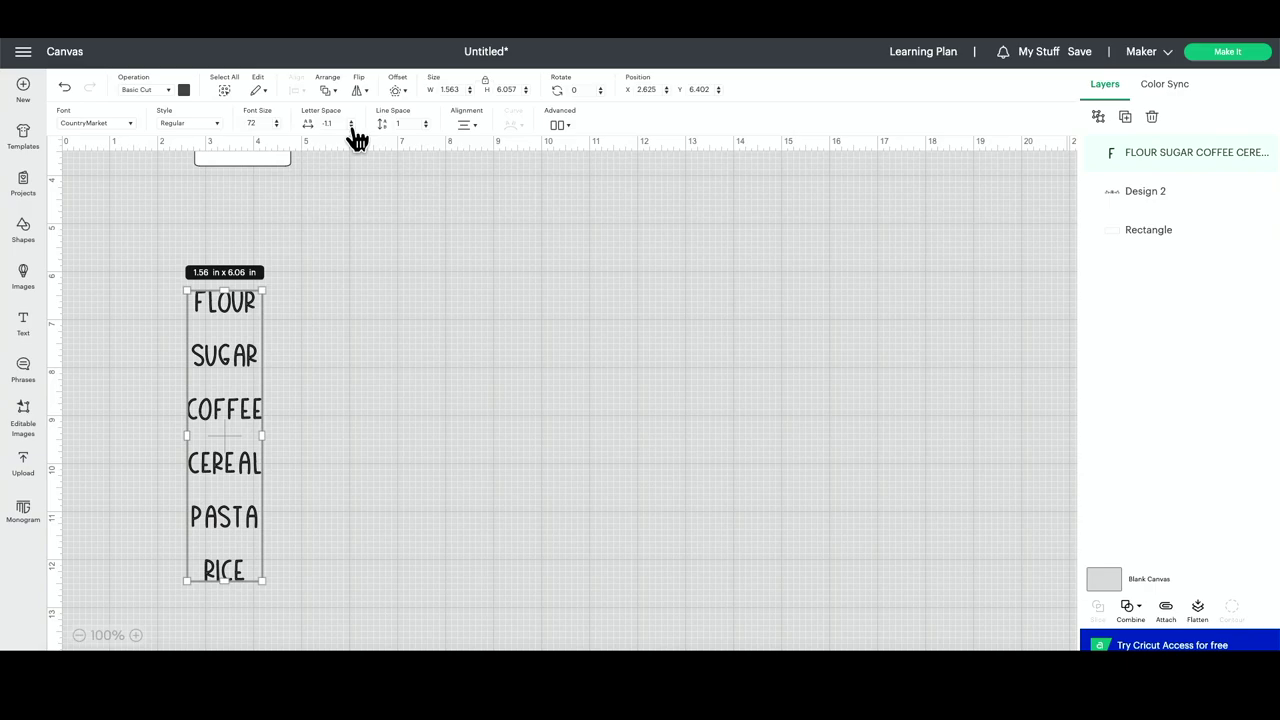
click(351, 127)
click(351, 127)
click(351, 127)
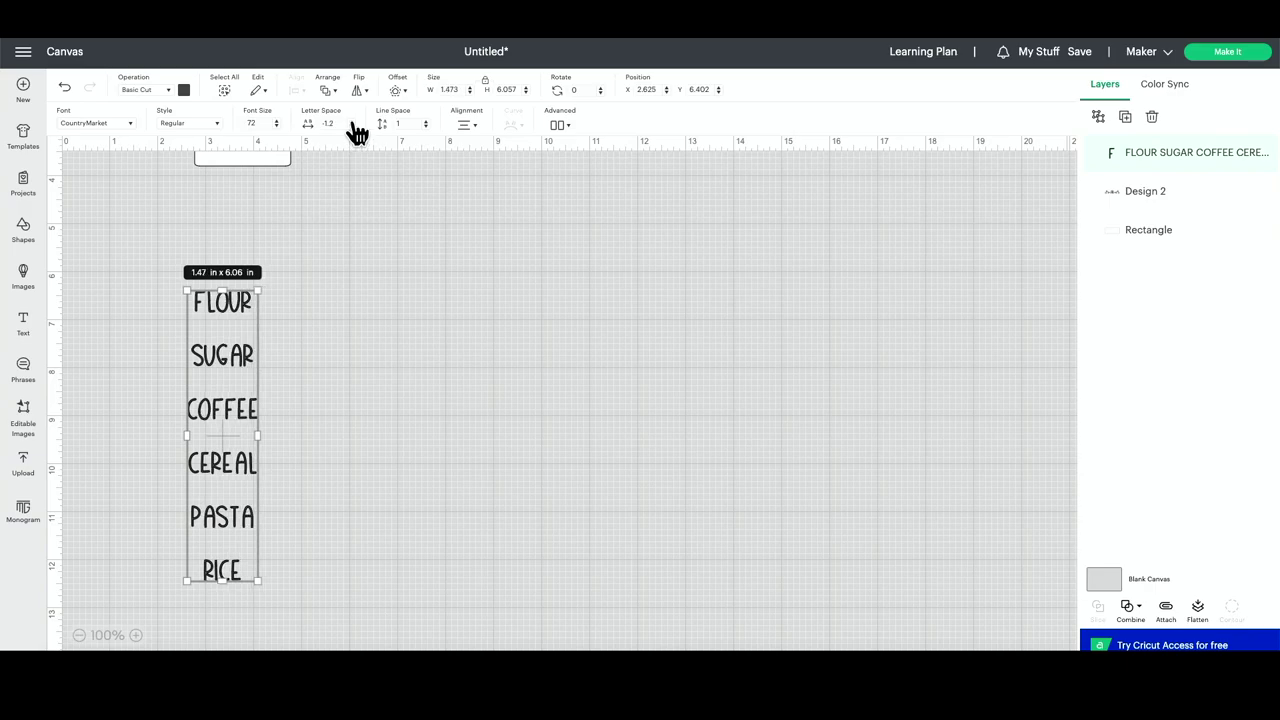
click(351, 121)
click(351, 121)
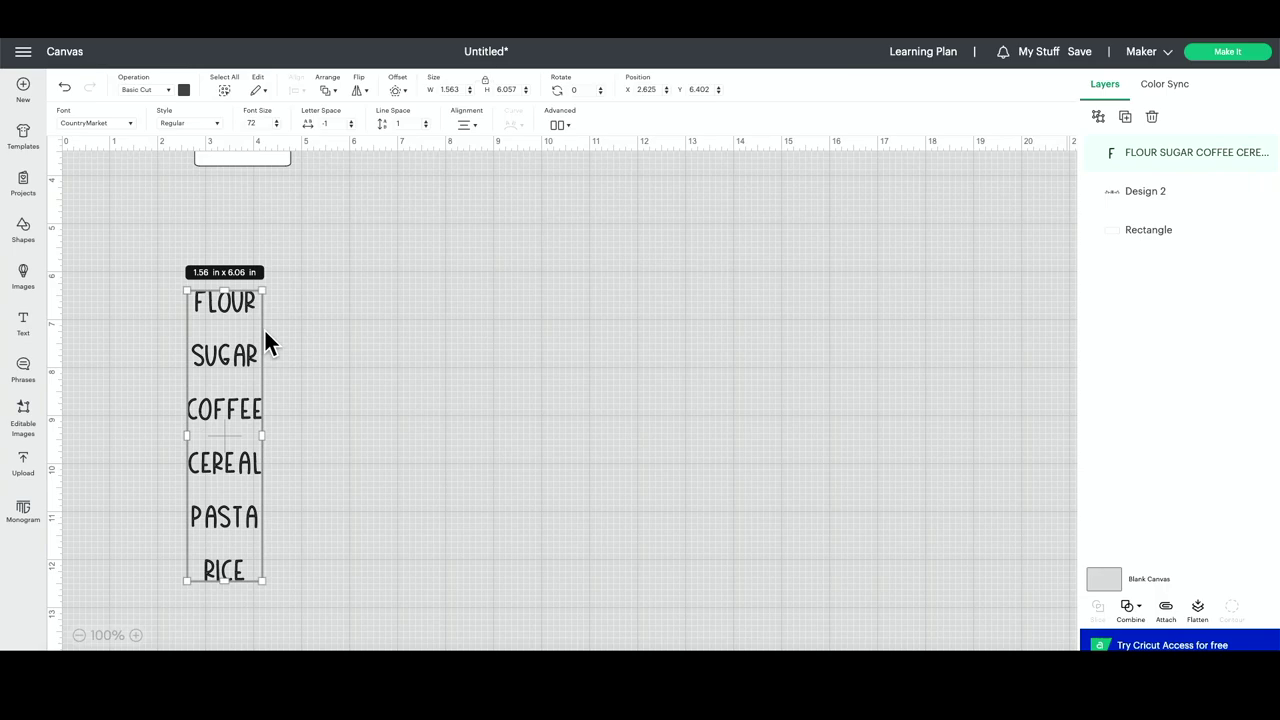
Undo the stray letter edits, then use Advanced > Ungroup to Lines to split the word list into six layers.
click(778, 256)
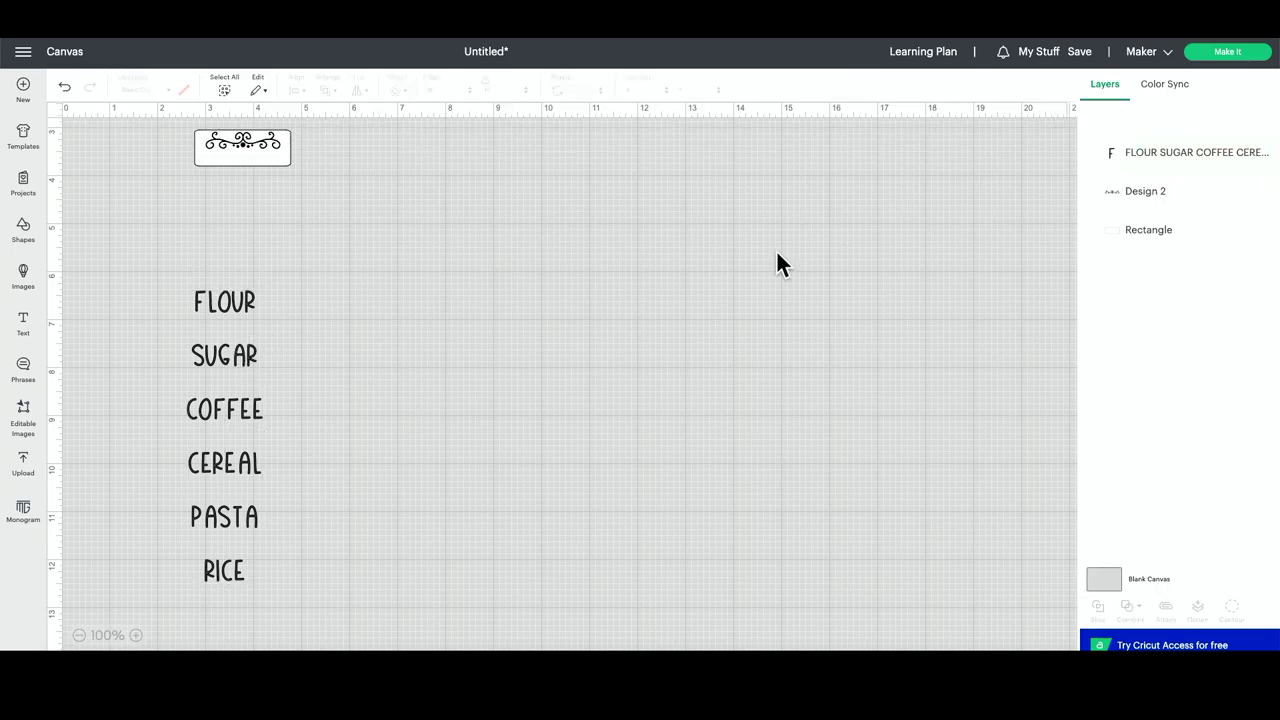
mouse_move(249, 305)
mouse_down()
mouse_move(284, 302)
mouse_move(255, 252)
mouse_move(244, 330)
mouse_up()
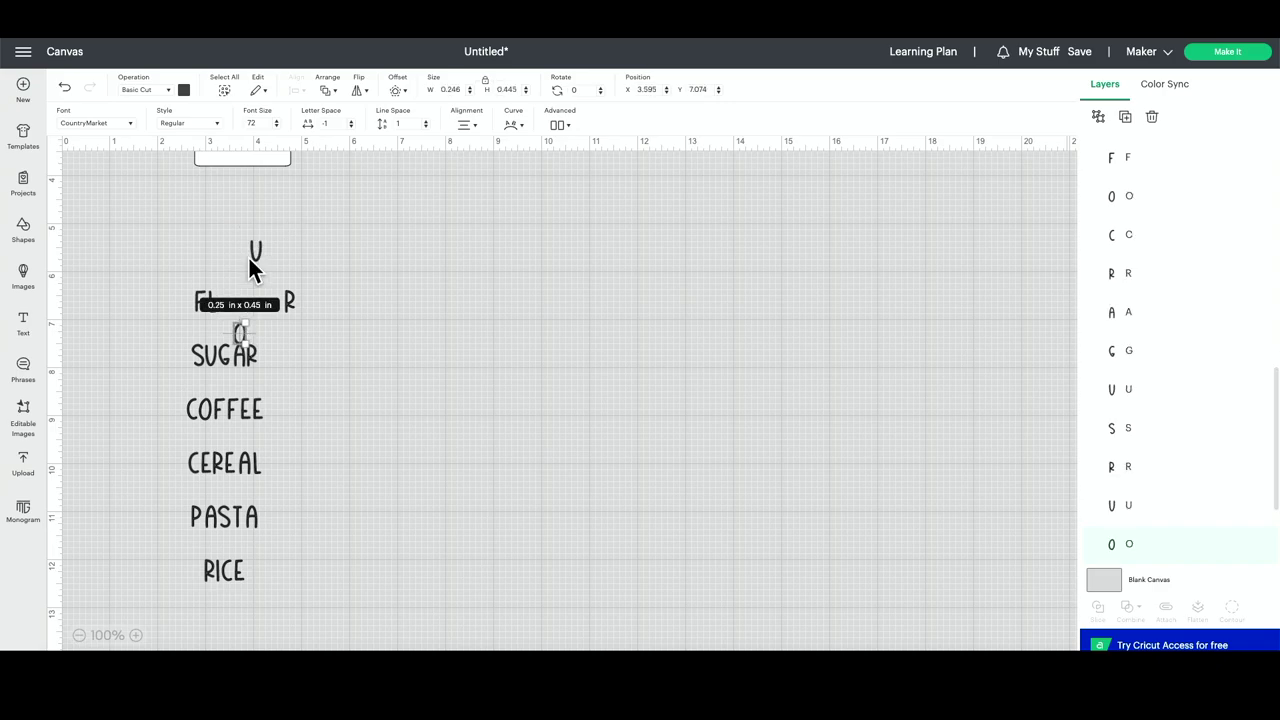
key(ctrl+z)
key(ctrl+z)
key(ctrl+z)
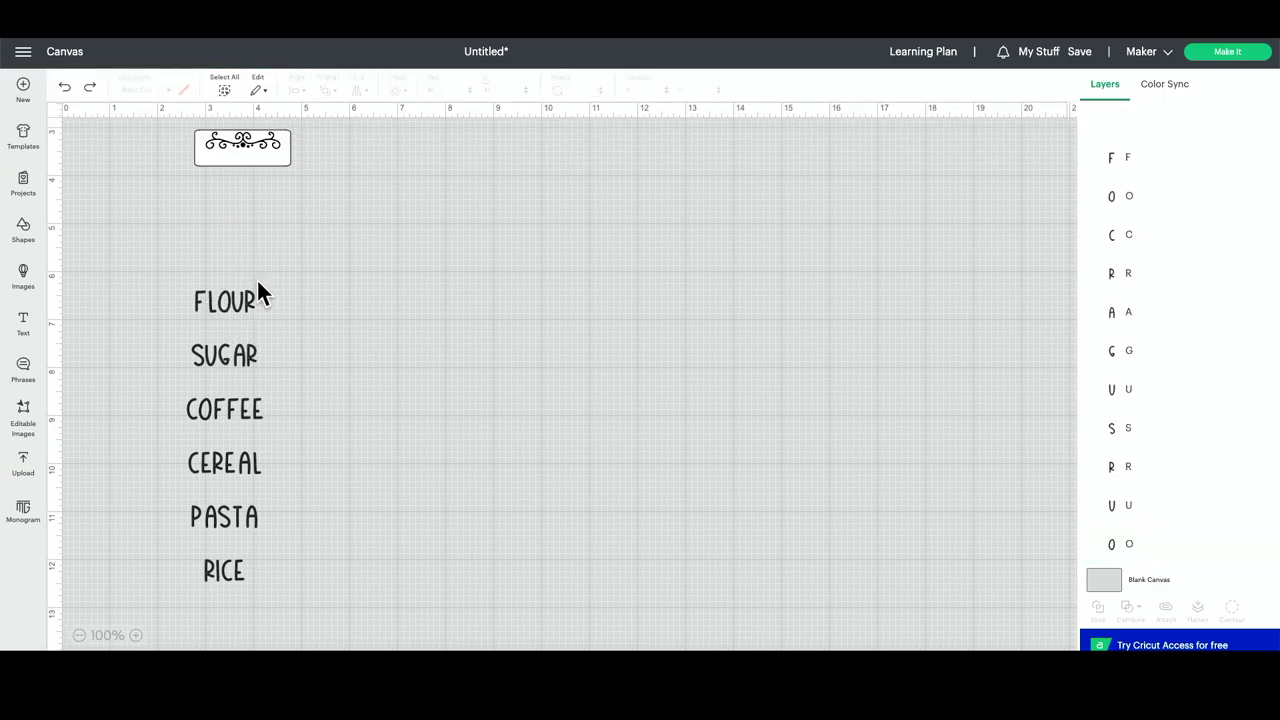
drag(280, 310, 144, 279)
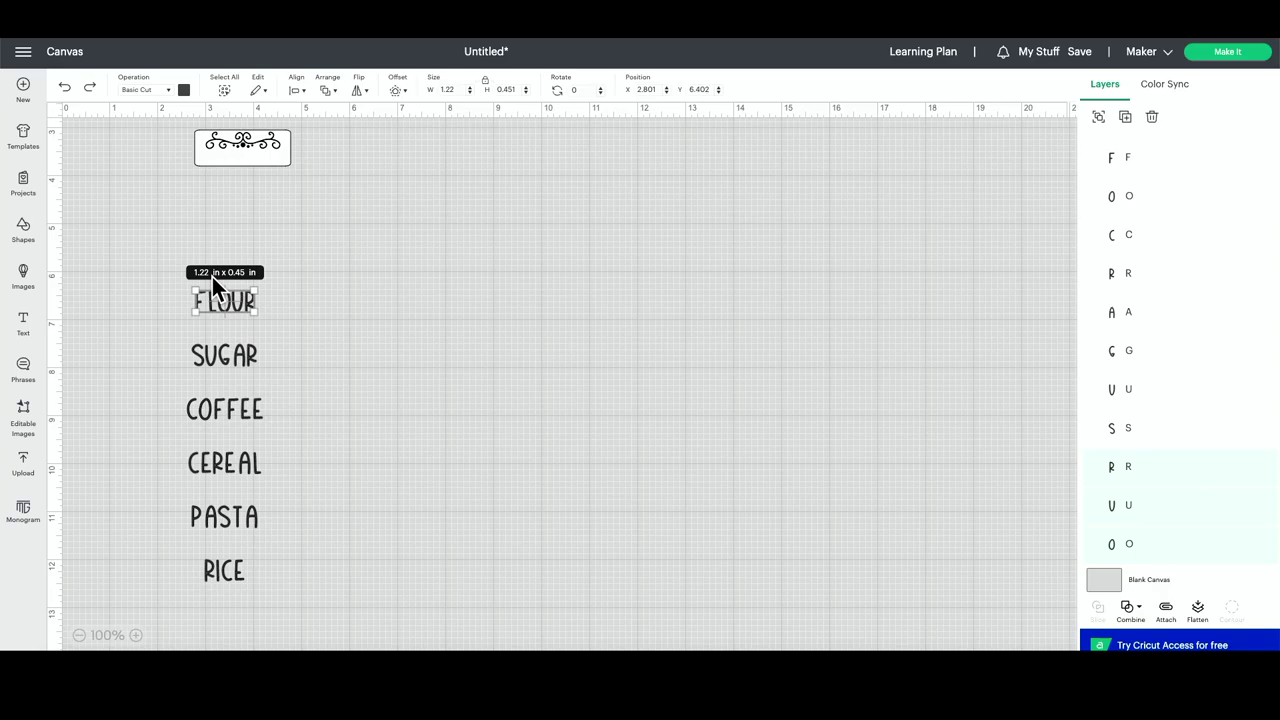
click(1100, 117)
key(ctrl+z)
key(ctrl+z)
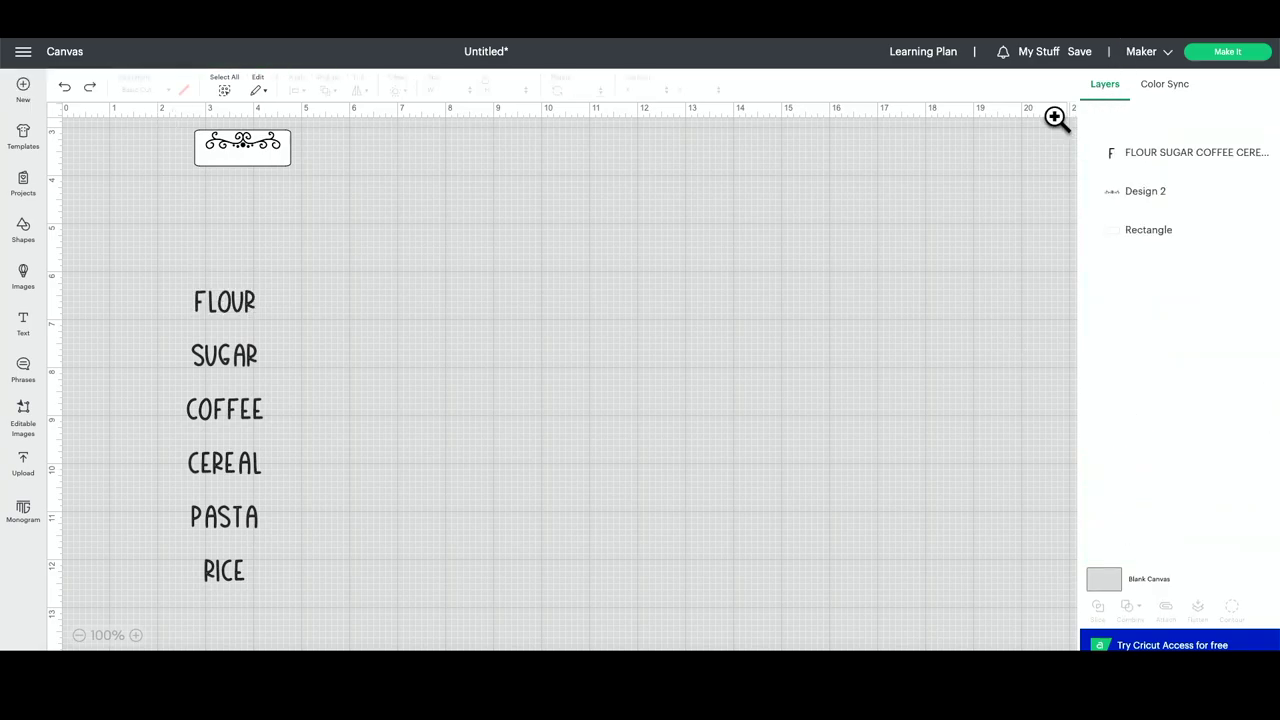
click(254, 354)
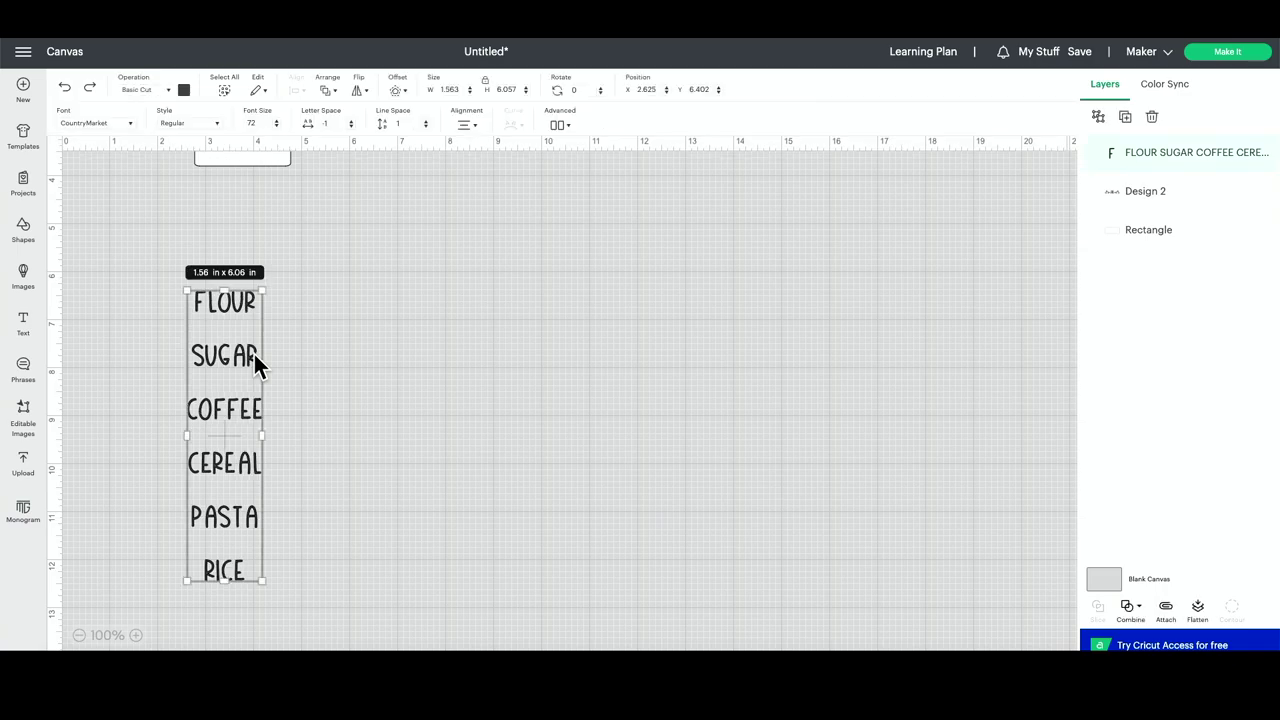
click(560, 125)
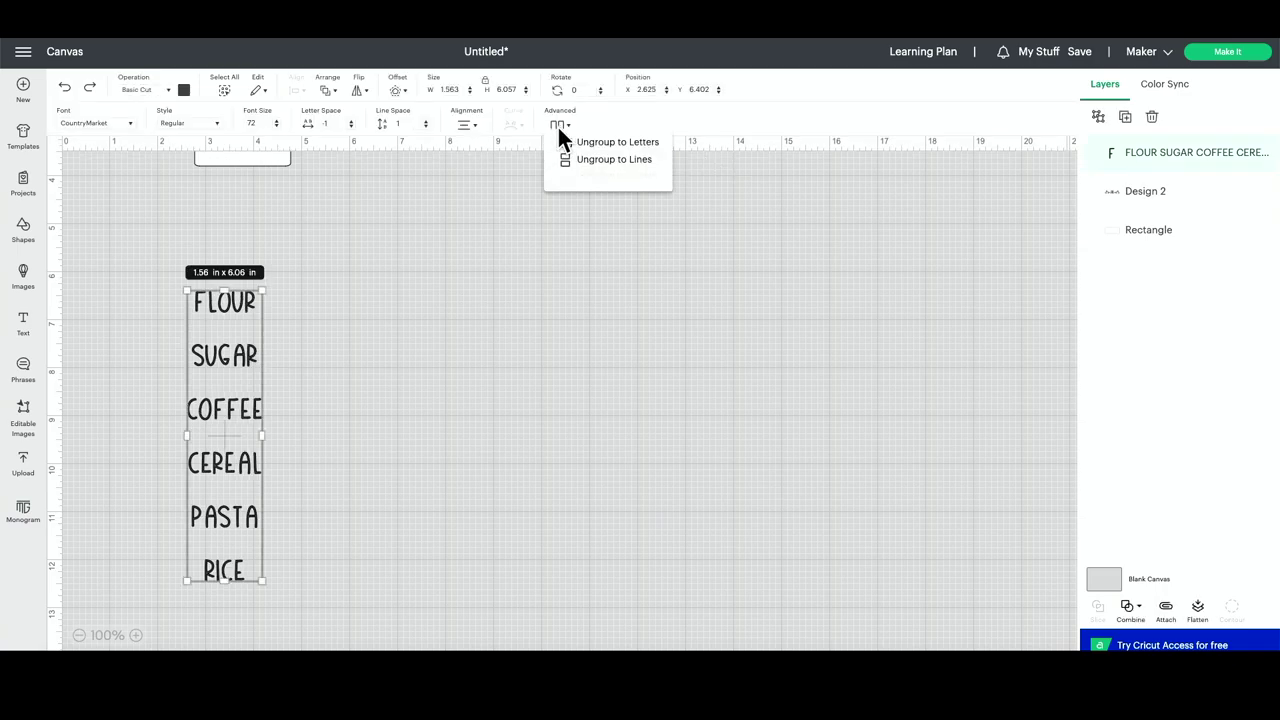
click(618, 160)
Scale all six words down together and position FLOUR inside the white label.
drag(215, 302, 316, 266)
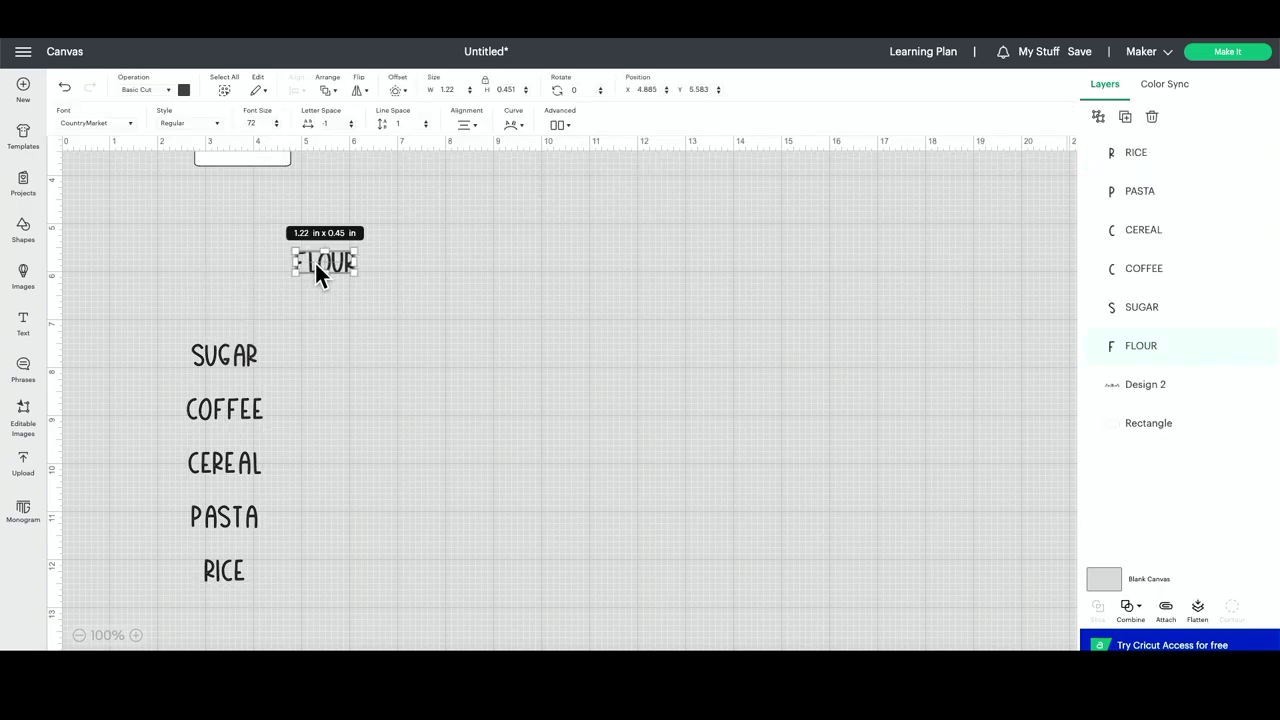
drag(236, 370, 200, 326)
click(225, 390)
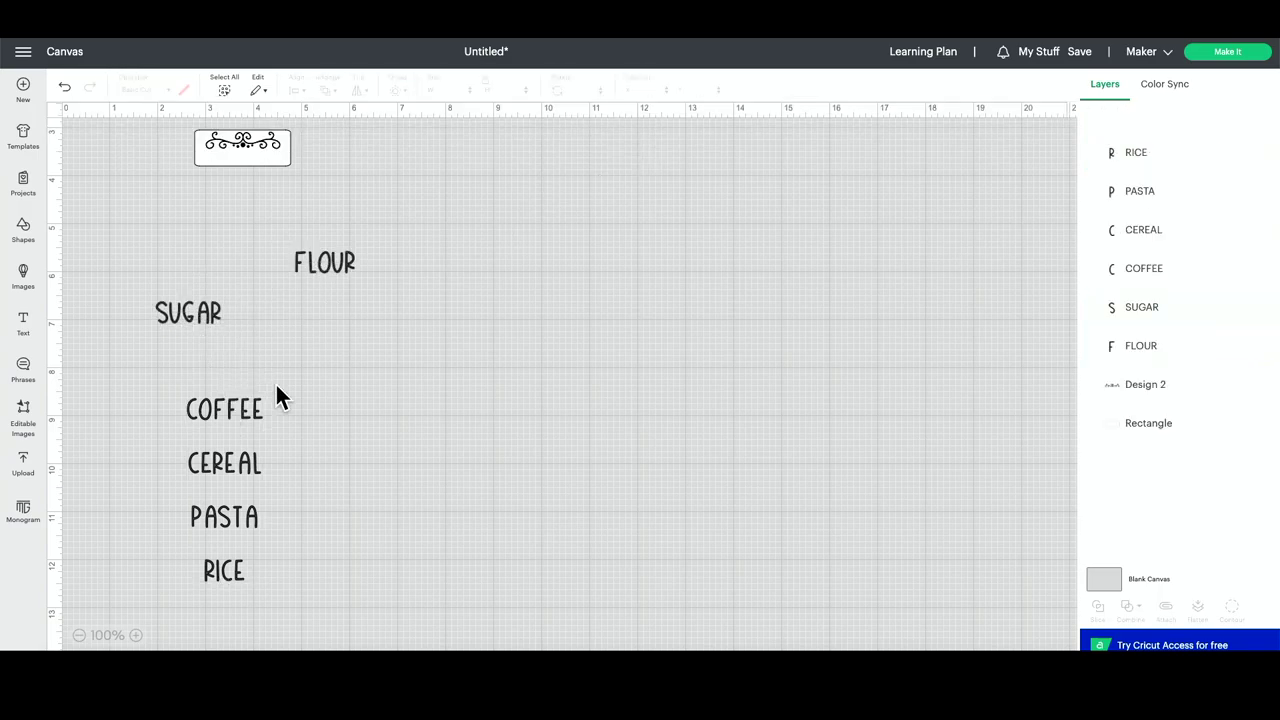
scroll(333, 418, up, 1)
drag(400, 606, 118, 303)
drag(395, 632, 126, 268)
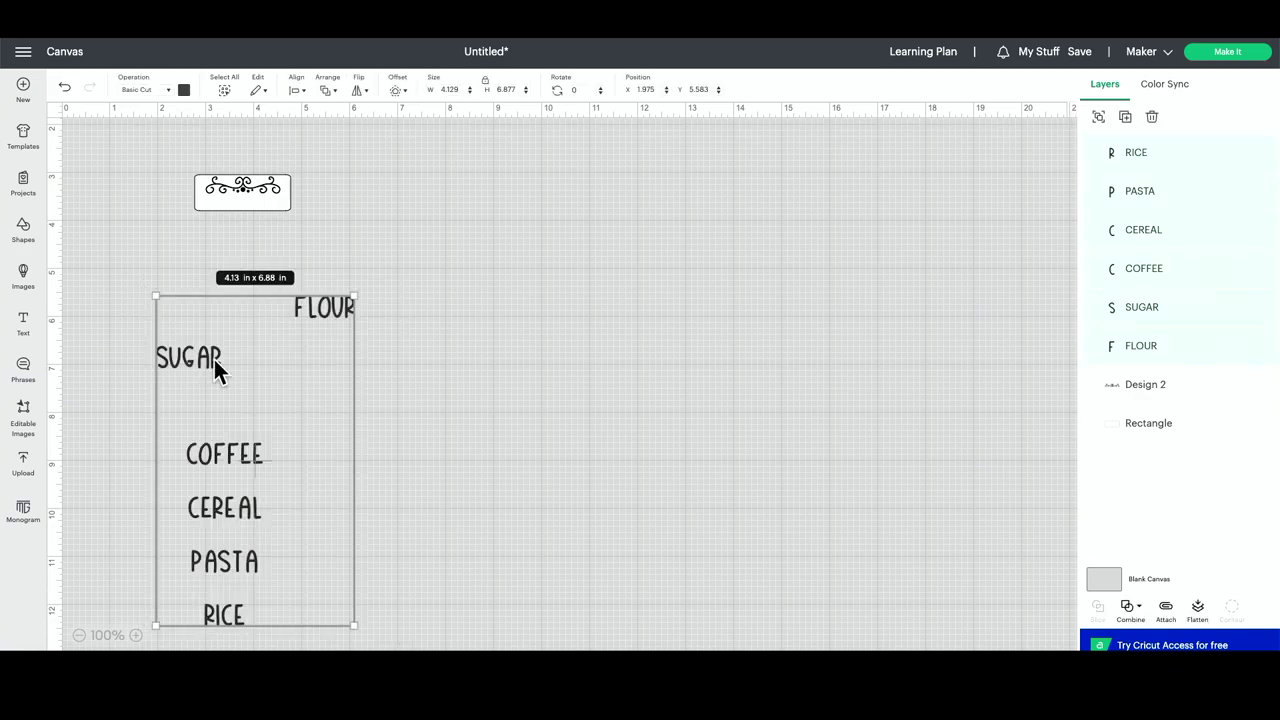
drag(352, 612, 312, 556)
drag(288, 301, 240, 199)
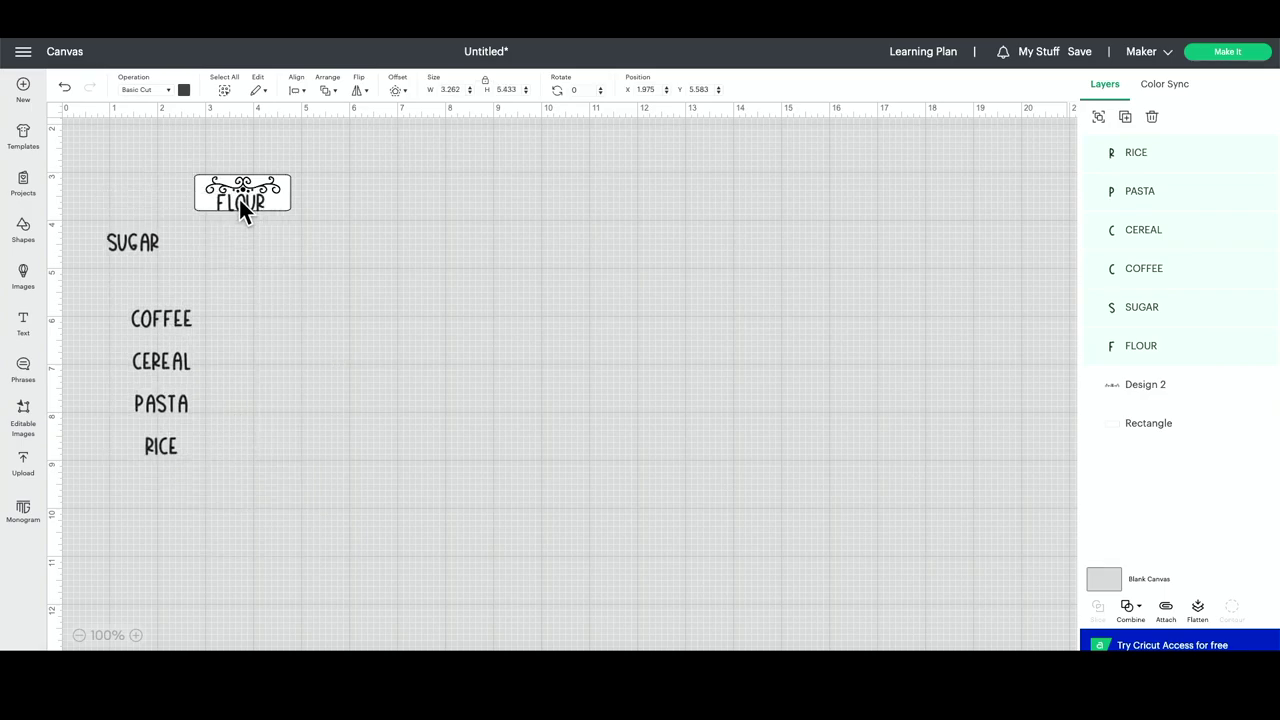
Select COFFEE through RICE and zoom in on the label.
click(322, 358)
drag(193, 483, 392, 166)
click(140, 635)
click(140, 635)
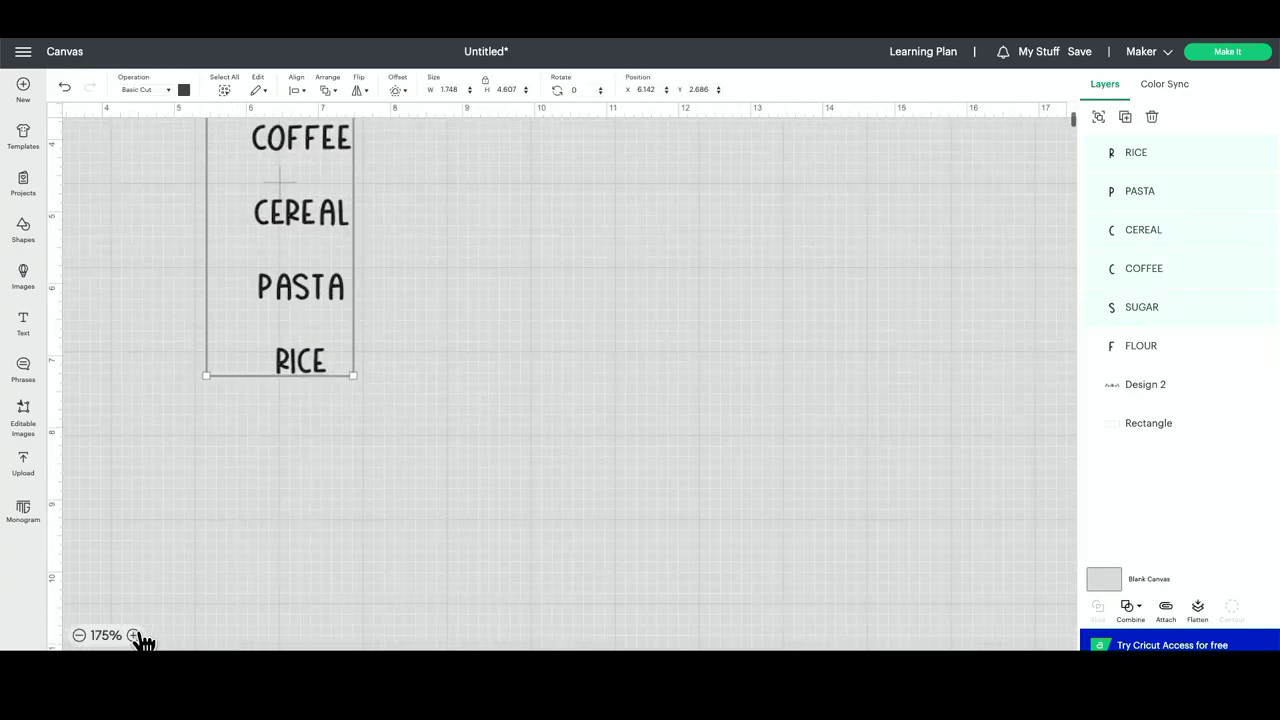
scroll(130, 405, left, 3)
scroll(127, 392, up, 5)
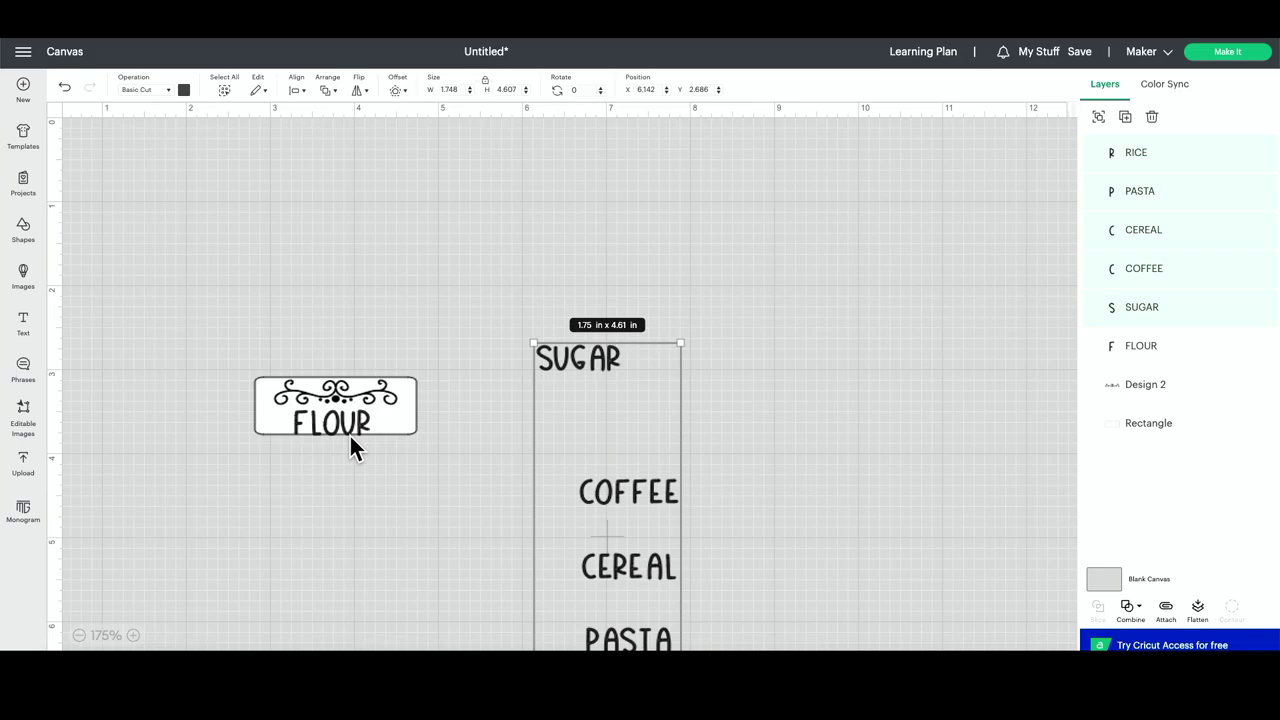
Resize the white rectangle to about 1.72 x 0.96 in, with FLOUR centred beneath the swirl.
click(396, 425)
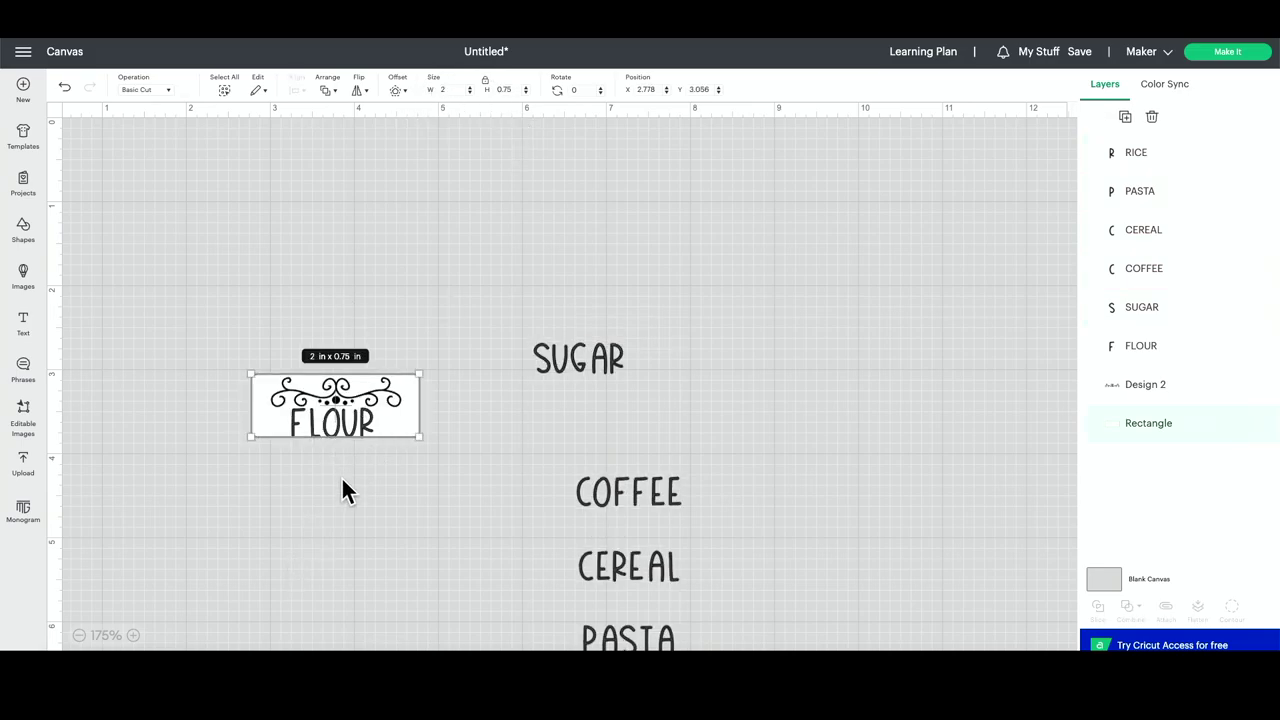
drag(363, 423, 367, 420)
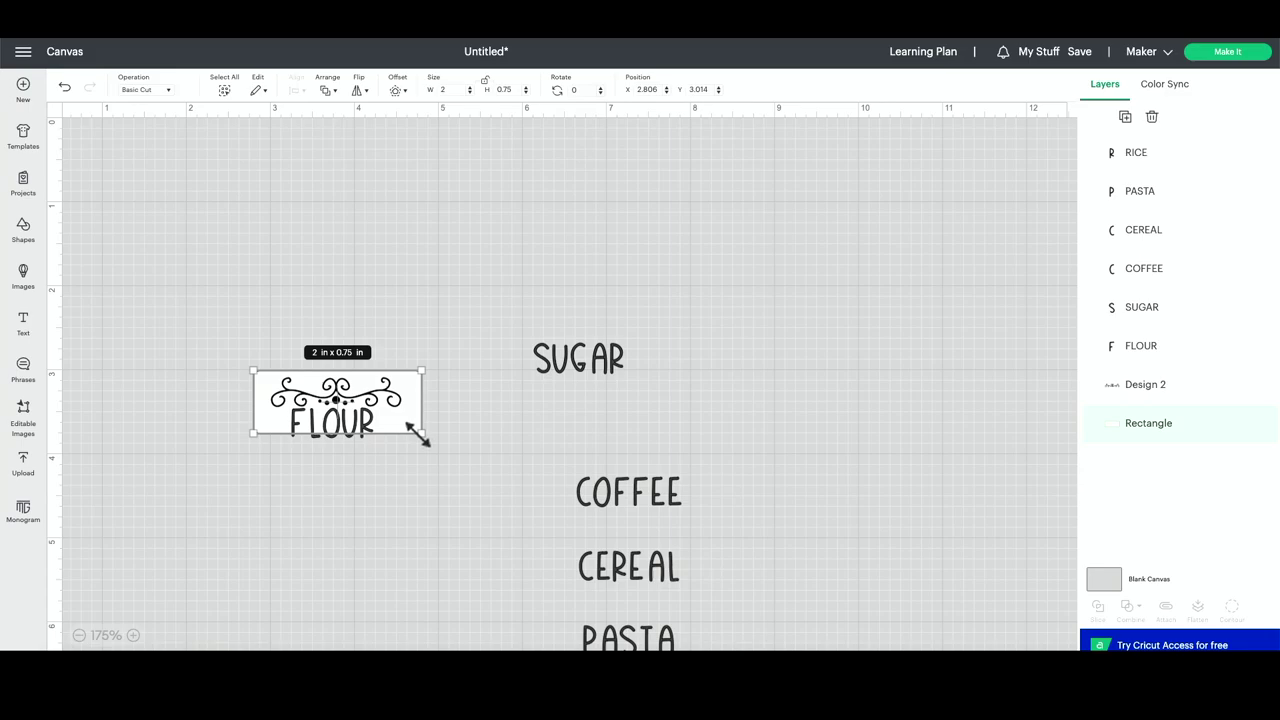
drag(420, 433, 403, 451)
drag(254, 450, 257, 449)
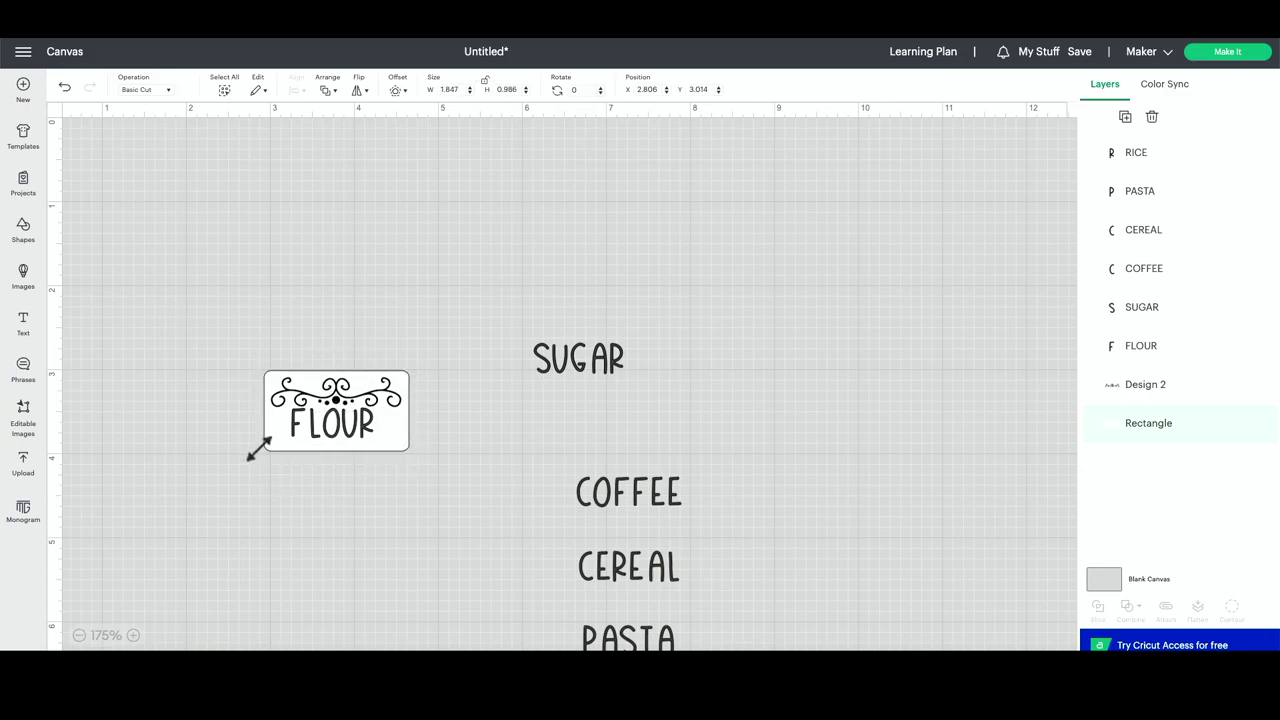
drag(361, 434, 349, 425)
click(367, 505)
click(368, 492)
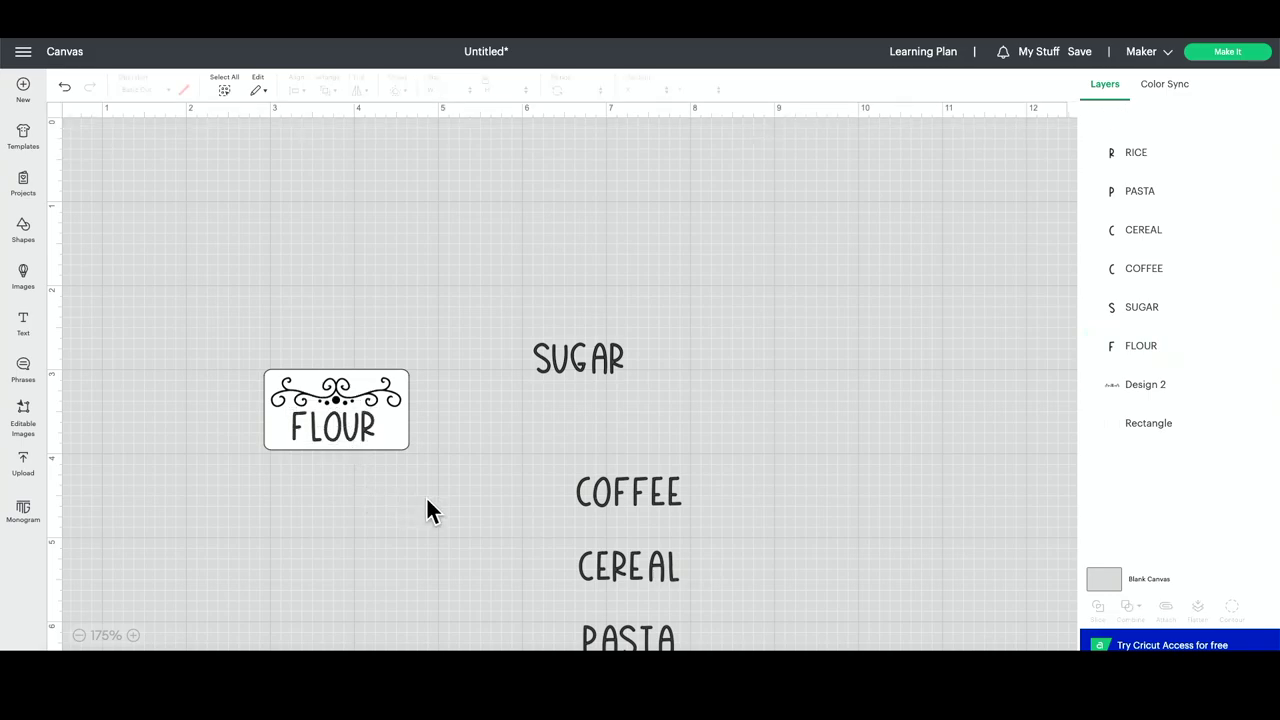
drag(426, 496, 270, 358)
Copy the swirl label and place a pasted copy directly below FLOUR.
drag(227, 345, 393, 450)
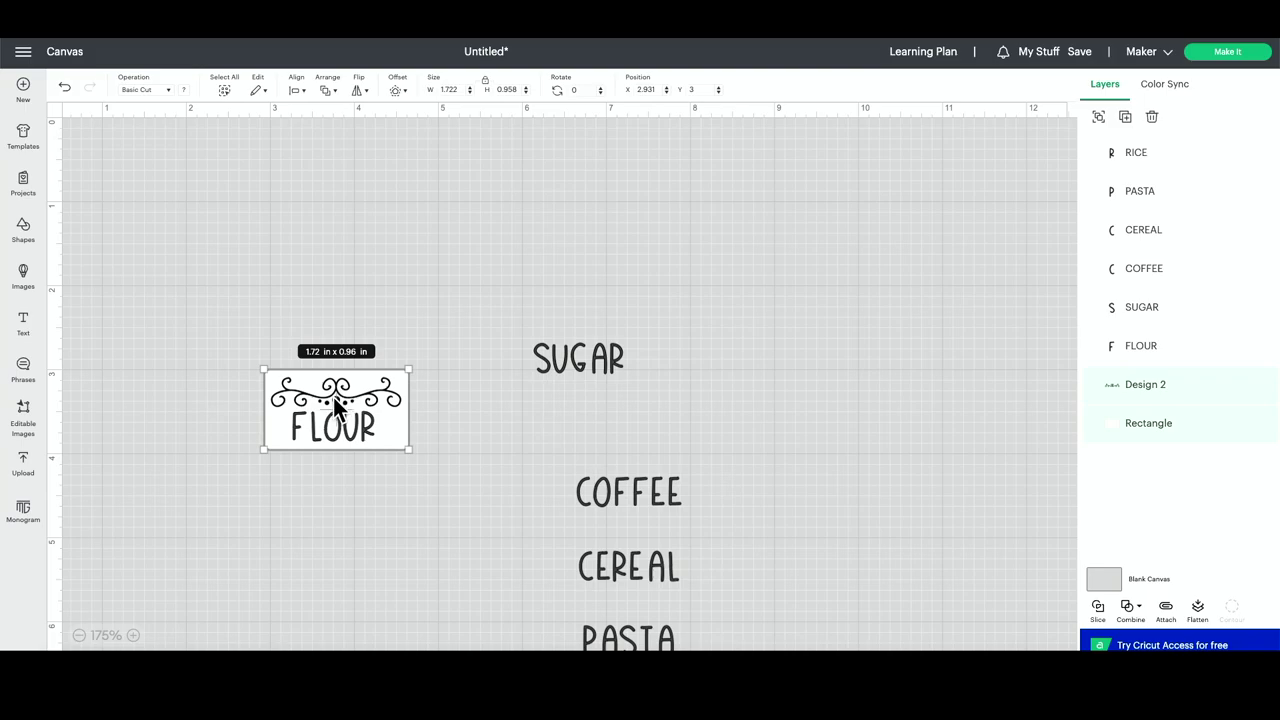
key(ctrl+c)
key(ctrl+v)
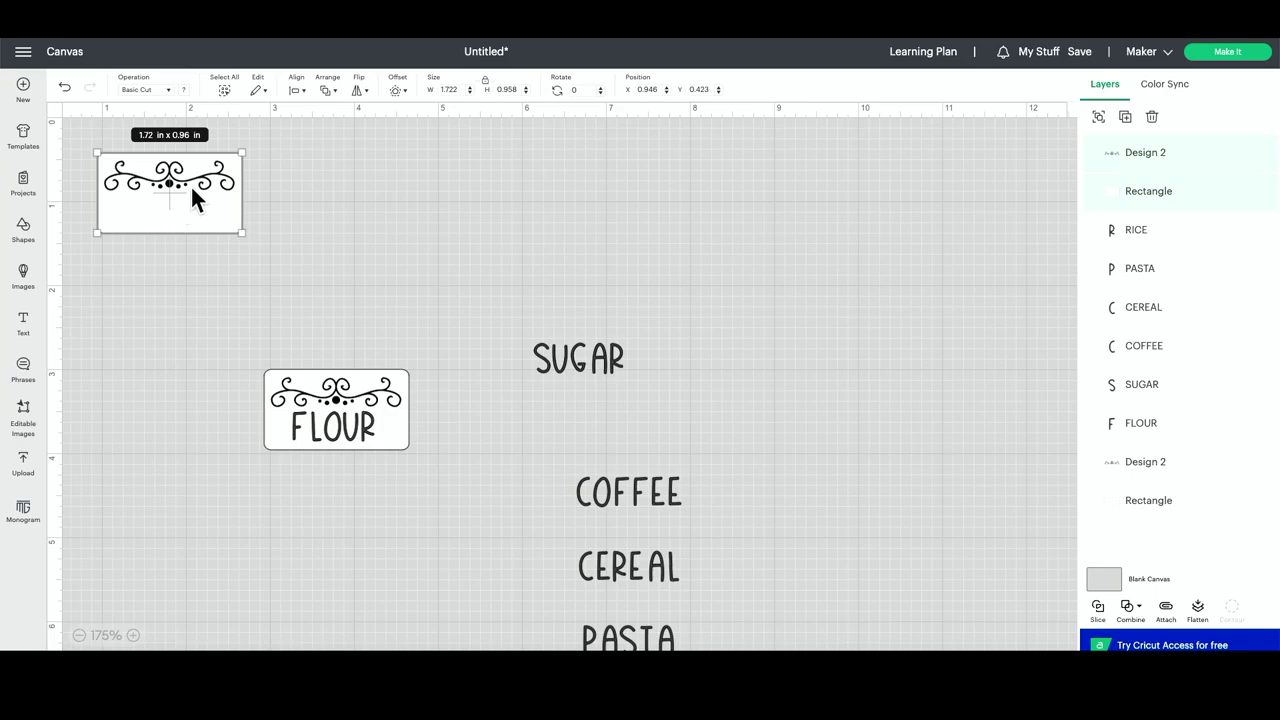
drag(191, 197, 355, 499)
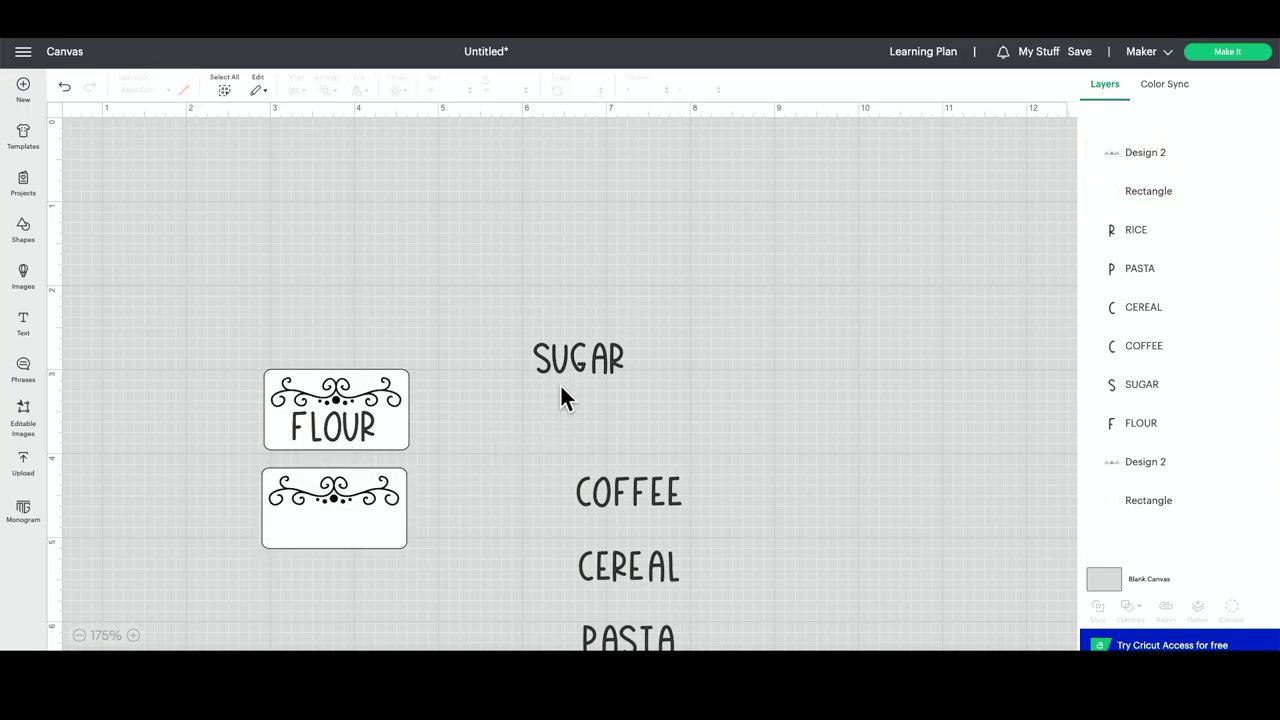
Paste further blank swirl label copies, stacked together at upper left.
click(580, 366)
scroll(568, 515, down, 1)
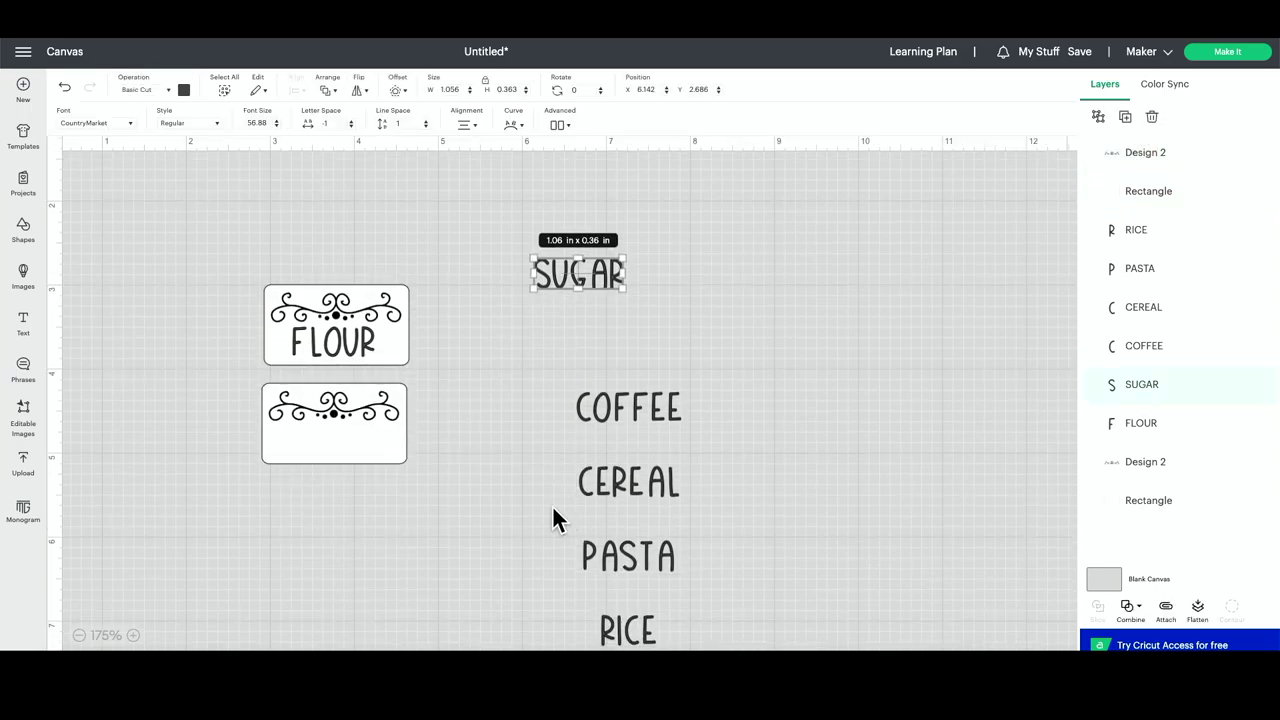
drag(420, 474, 250, 386)
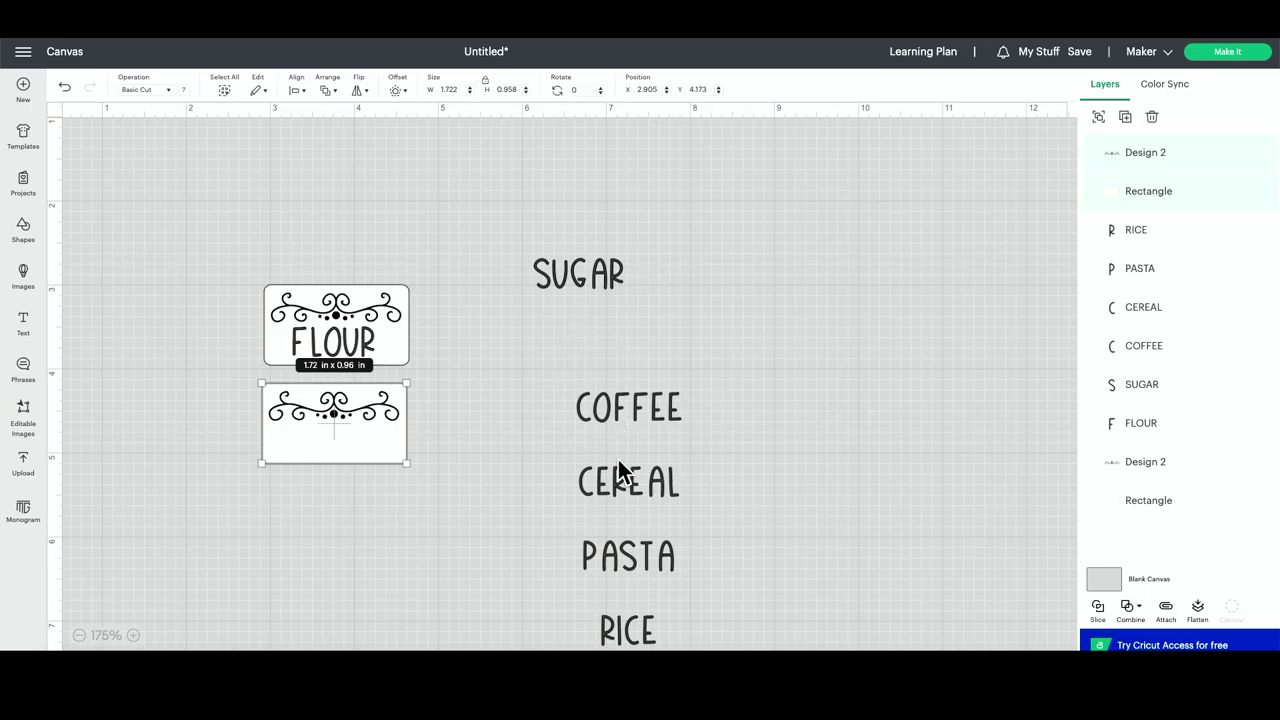
scroll(619, 566, down, 1)
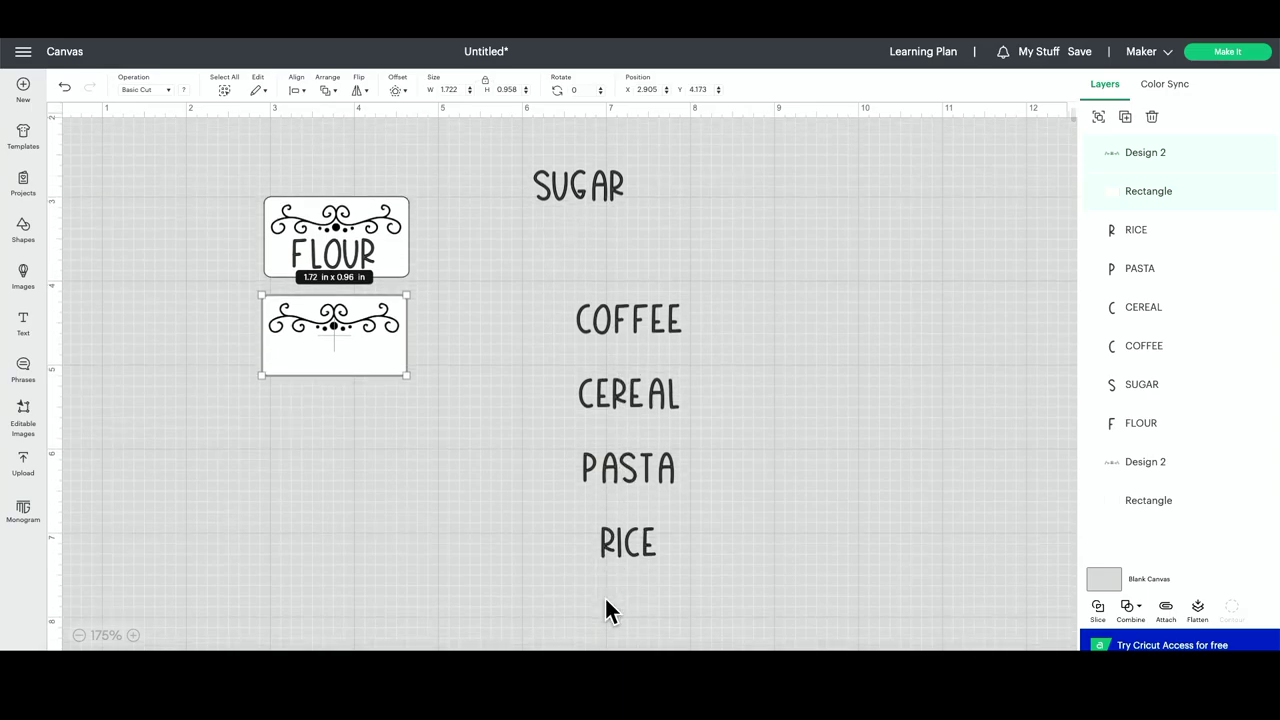
key(ctrl+v)
key(ctrl+v)
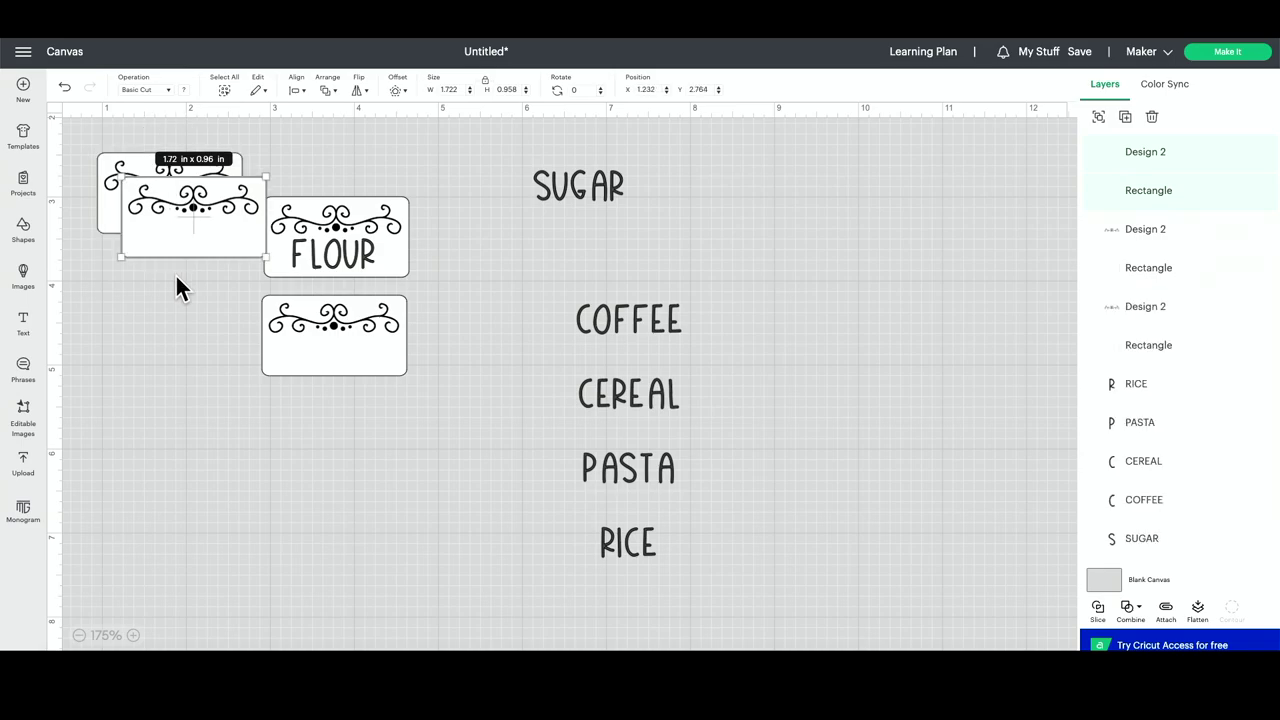
key(ctrl+v)
key(ctrl+v)
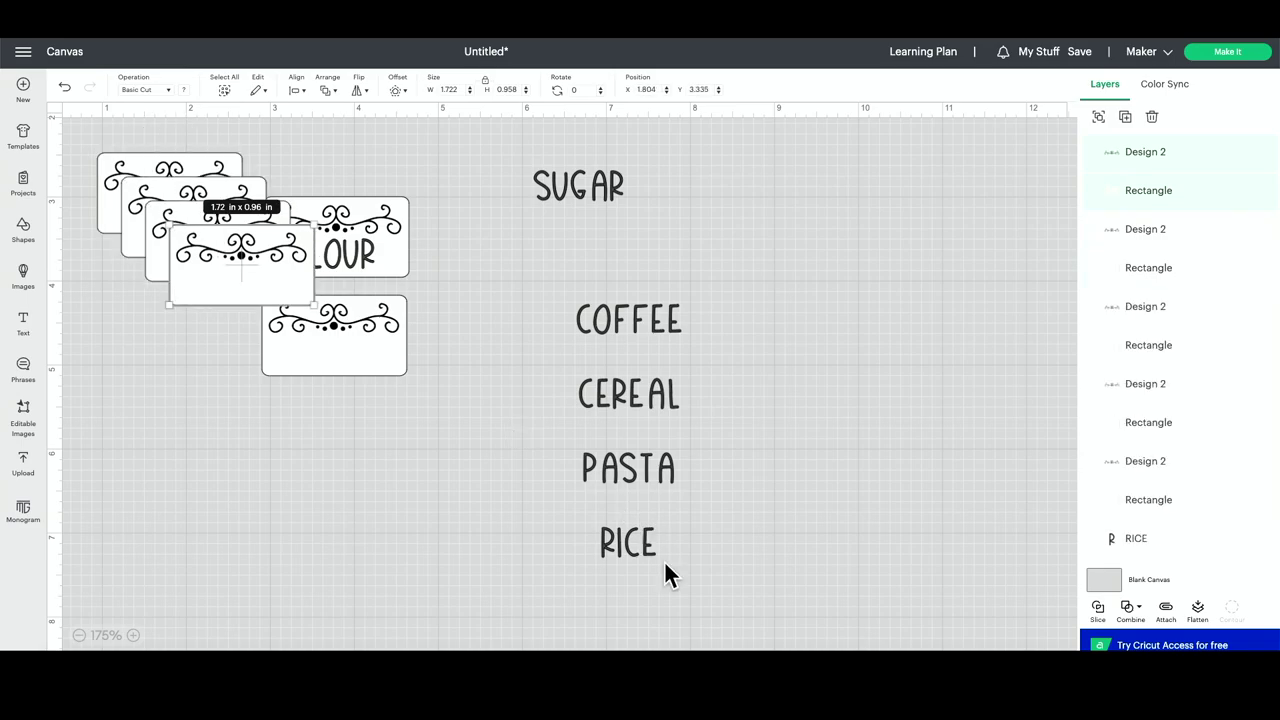
drag(686, 577, 526, 146)
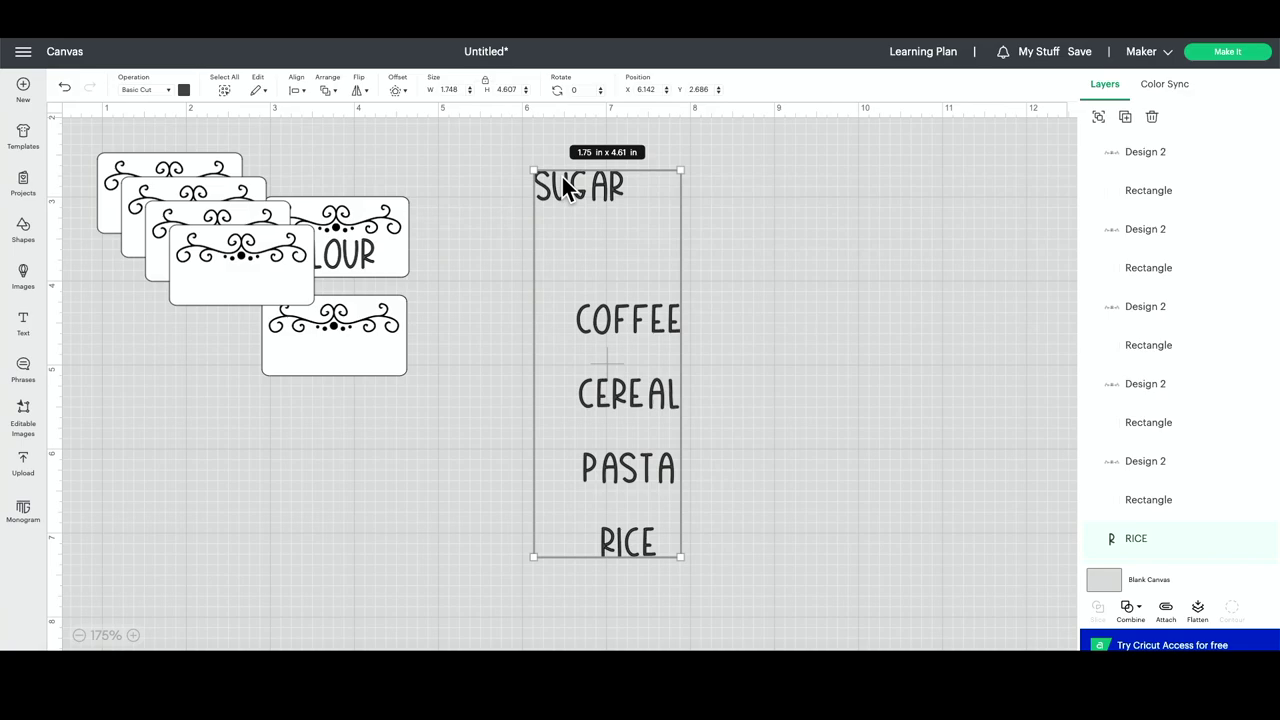
Ungroup the word list and place SUGAR on the blank label below FLOUR.
right_click(562, 177)
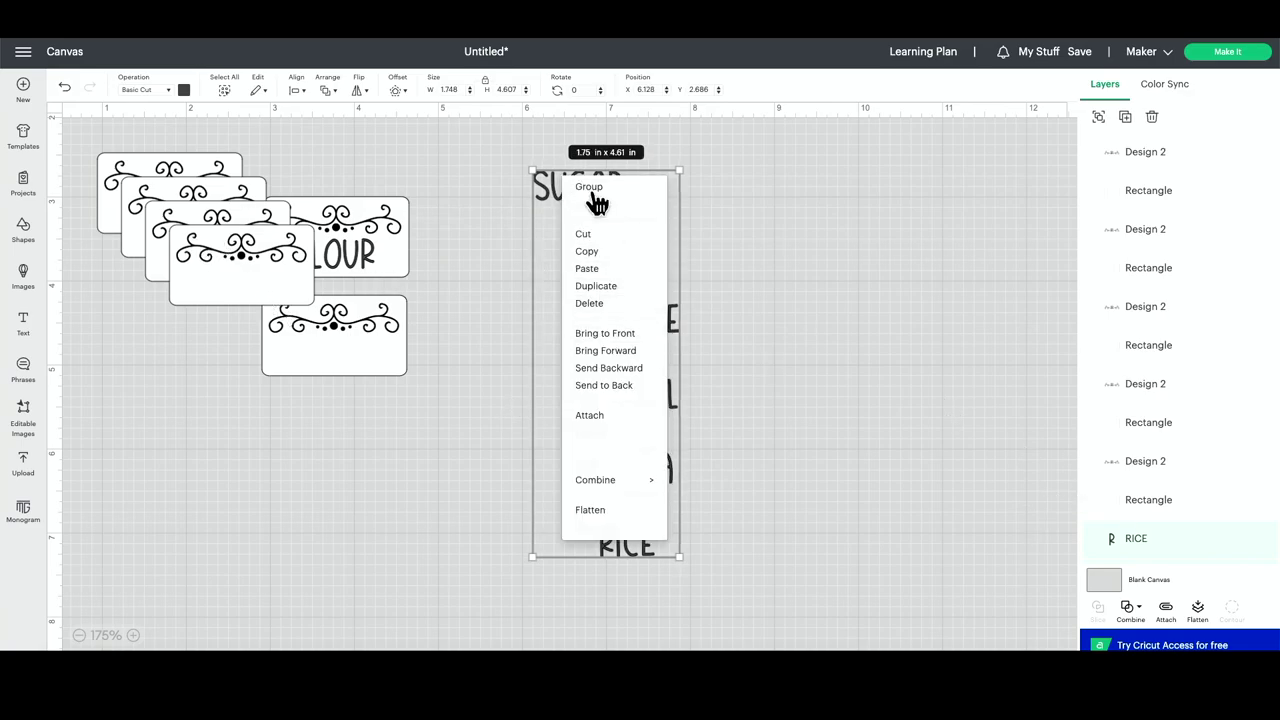
click(620, 343)
drag(579, 278, 352, 351)
Move a blank swirl label below SUGAR and place COFFEE on it.
click(254, 272)
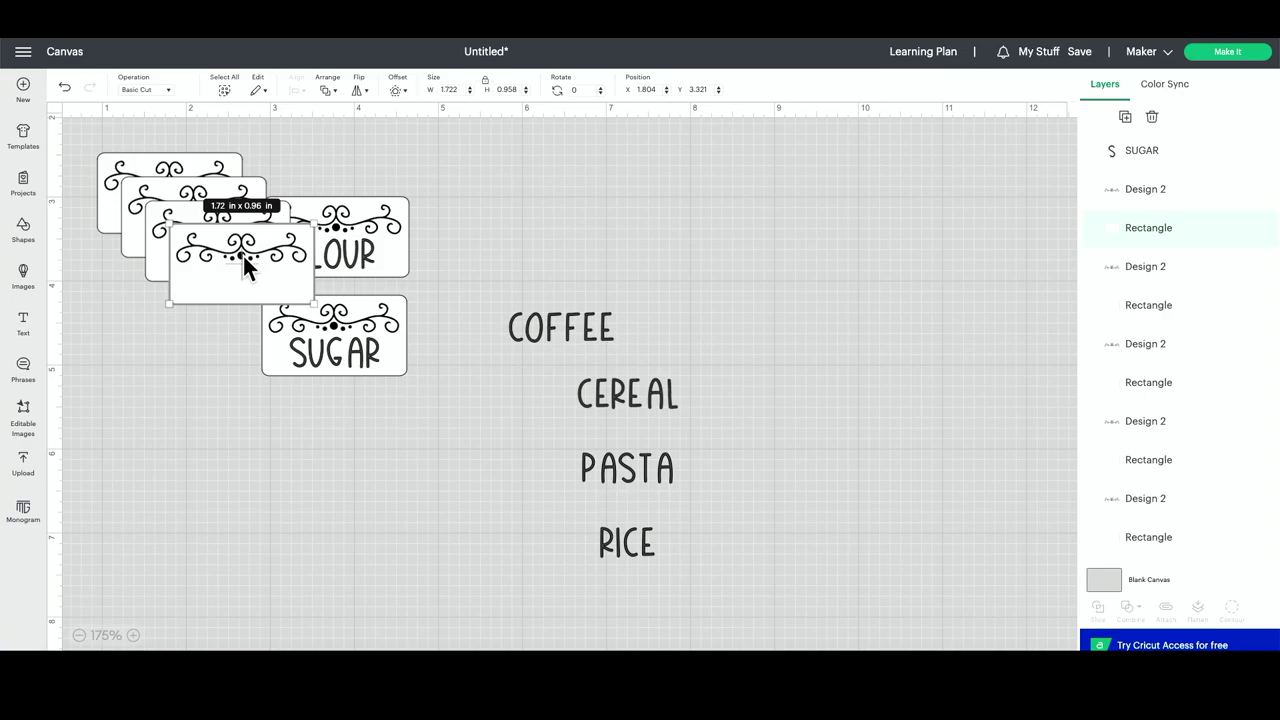
shift+click(247, 258)
drag(249, 258, 355, 435)
drag(548, 338, 318, 472)
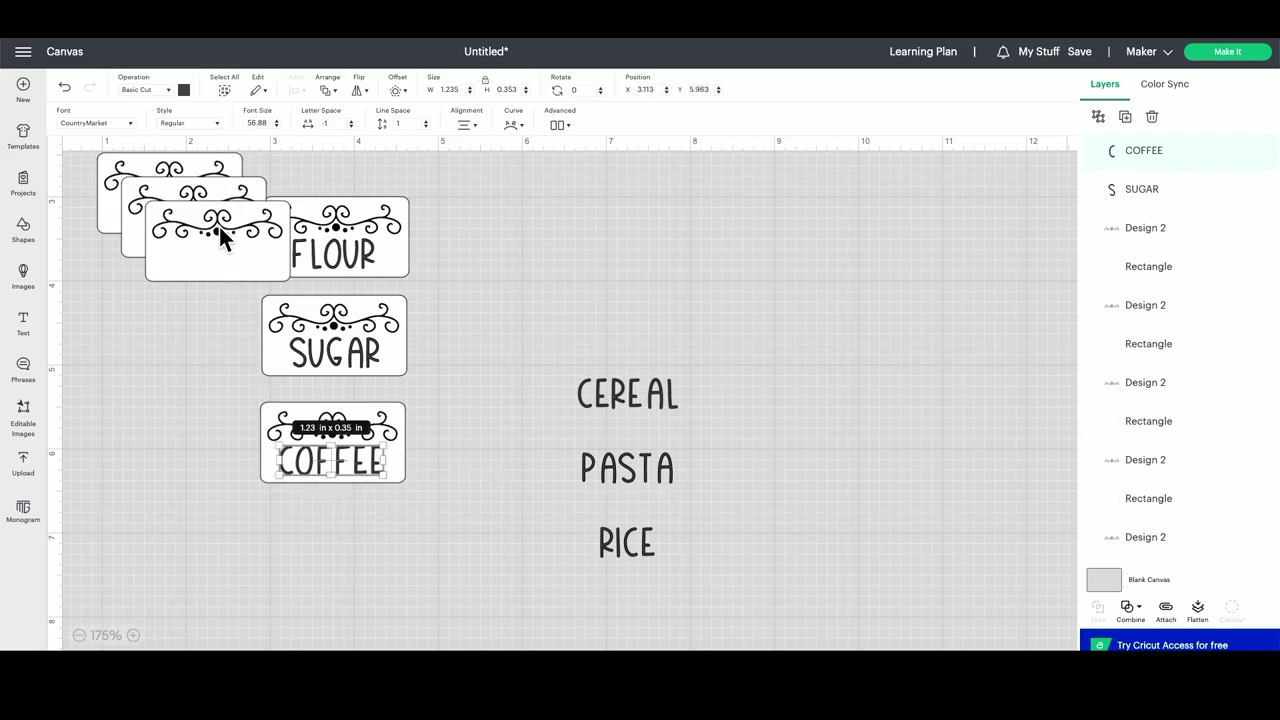
Build the second column with CEREAL, PASTA and RICE on blank labels beside FLOUR, SUGAR and COFFEE.
drag(224, 240, 504, 243)
drag(622, 388, 488, 250)
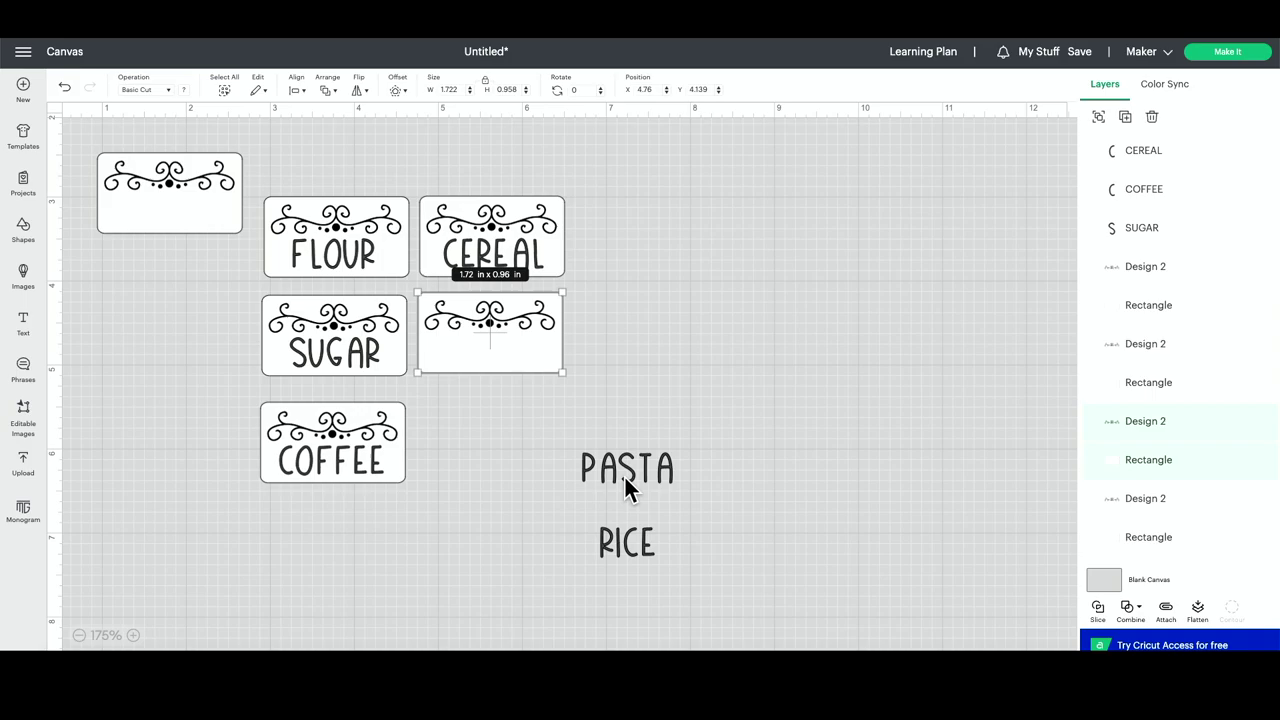
drag(624, 480, 488, 363)
drag(170, 193, 490, 440)
drag(603, 537, 466, 451)
click(478, 545)
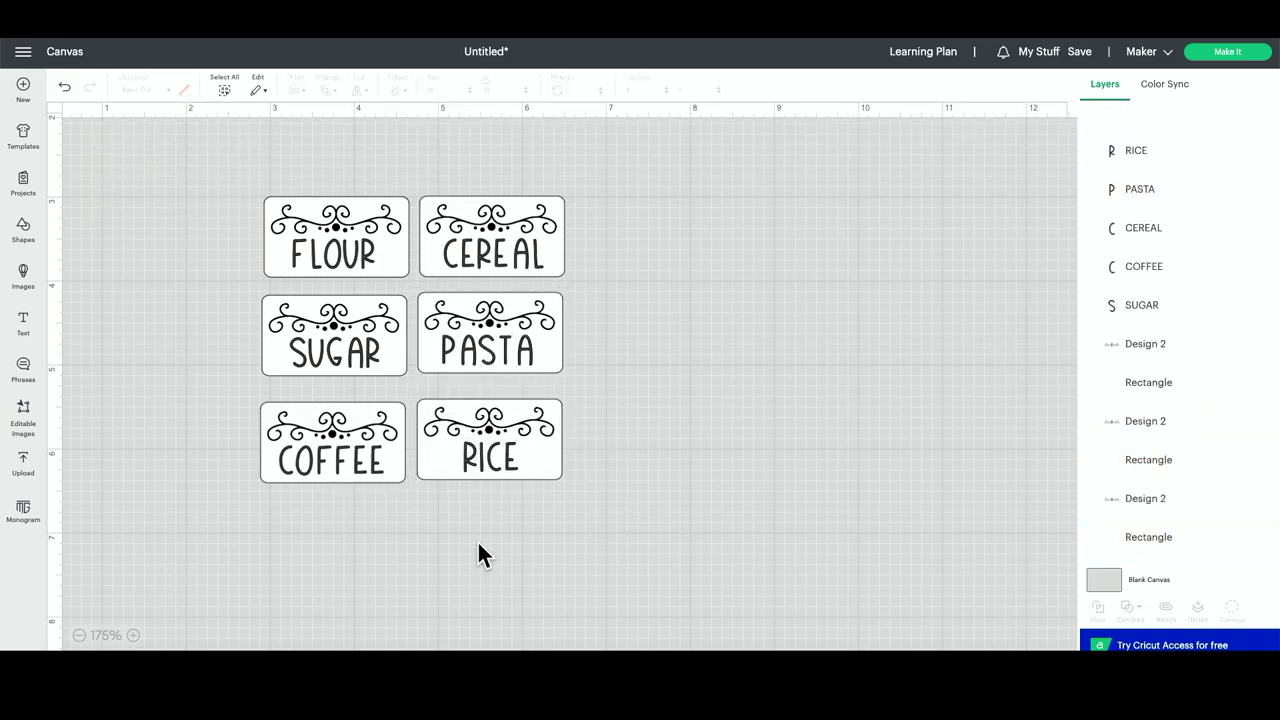
Centre the PASTA word horizontally on its swirl label.
click(489, 356)
drag(571, 373, 412, 286)
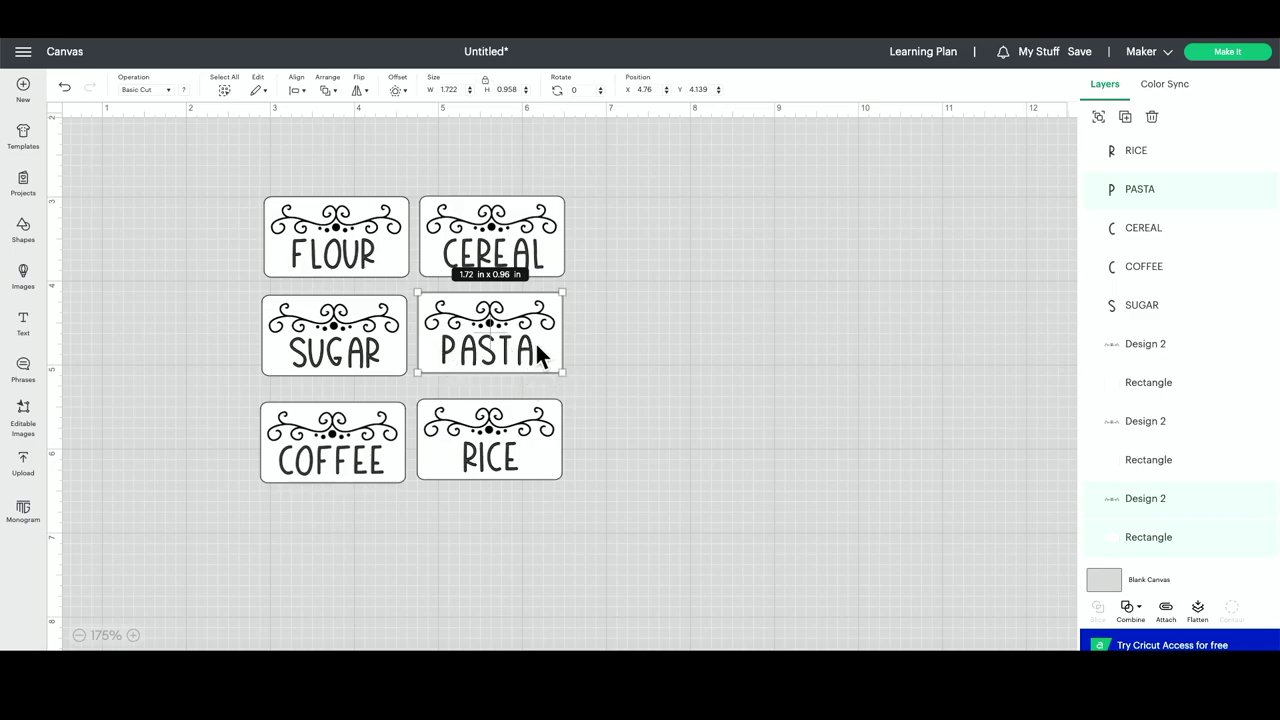
click(298, 91)
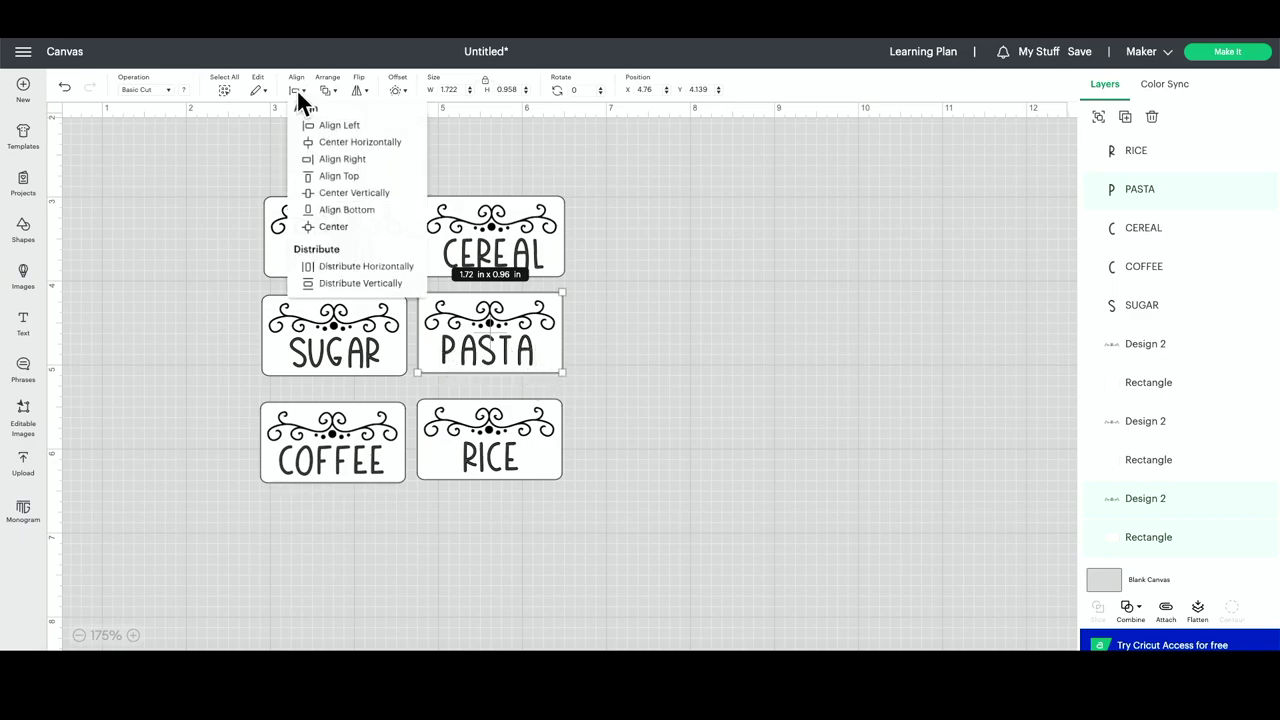
click(377, 148)
click(595, 380)
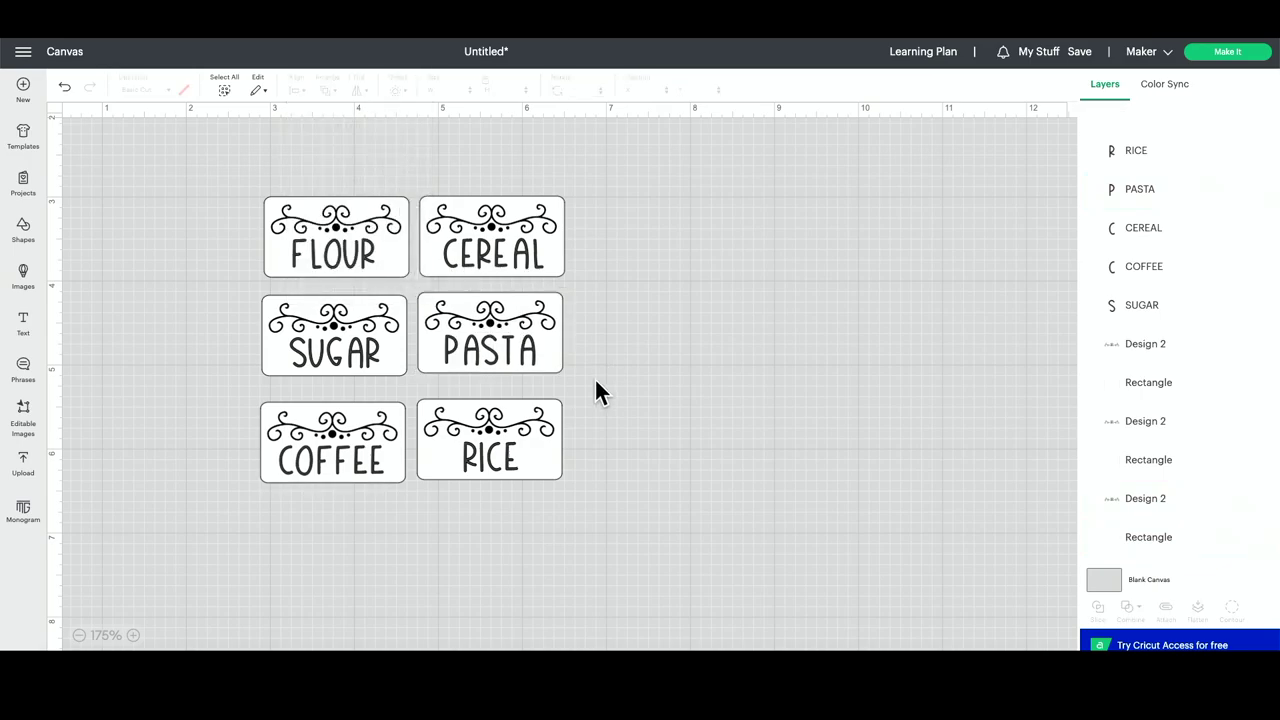
Centre the RICE word horizontally on its swirl label.
drag(563, 508, 422, 384)
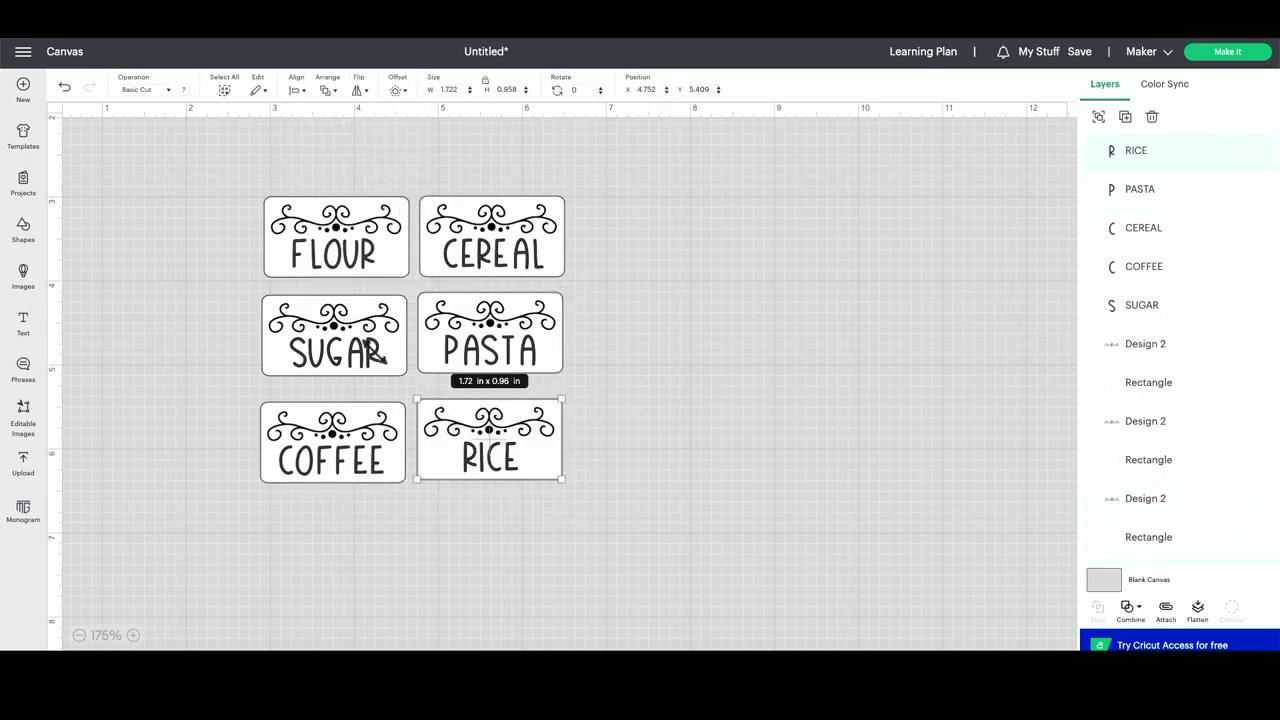
click(297, 91)
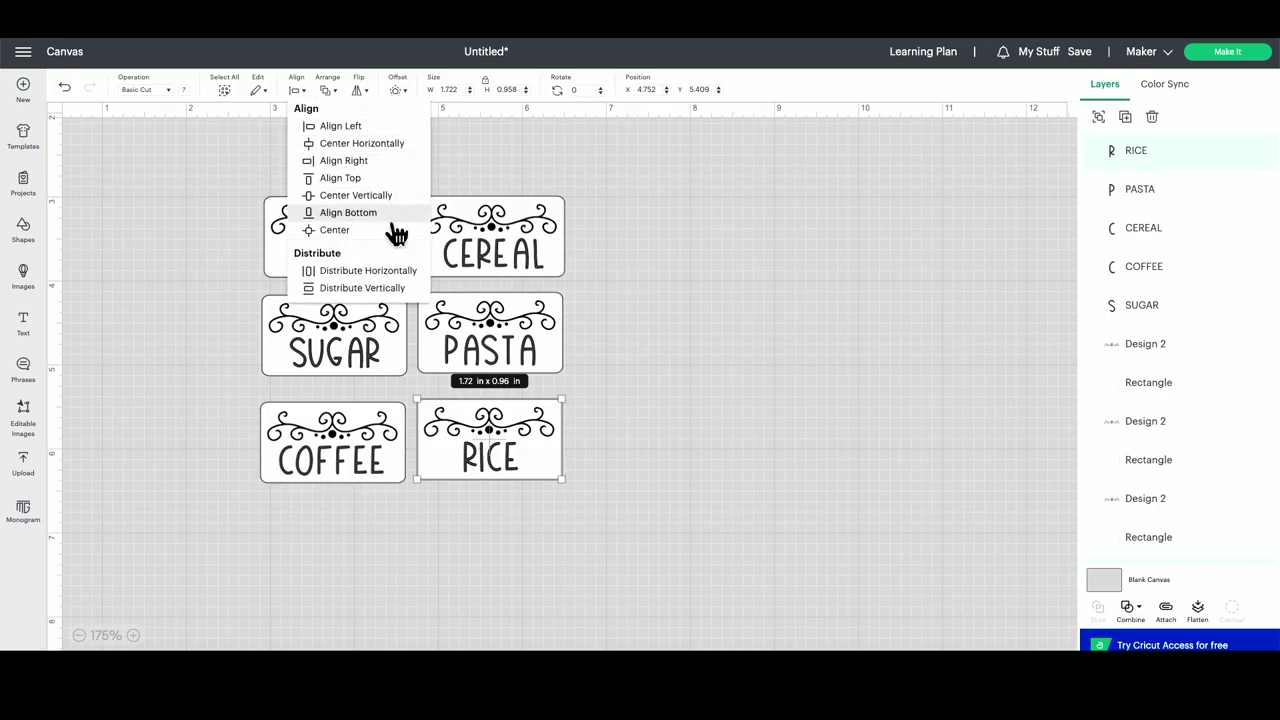
click(390, 146)
click(532, 546)
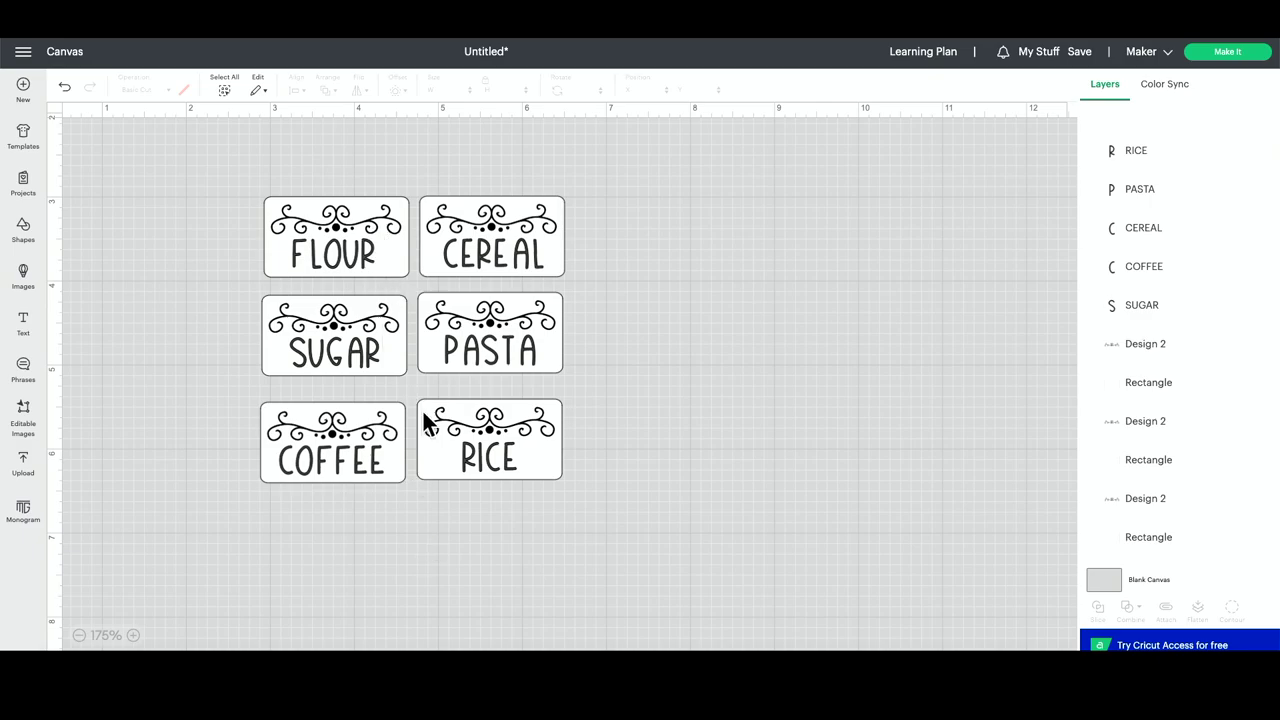
Change FLOUR's operation from Basic Cut to Pen, keeping the black Fine Point 0.4mm pen.
click(349, 259)
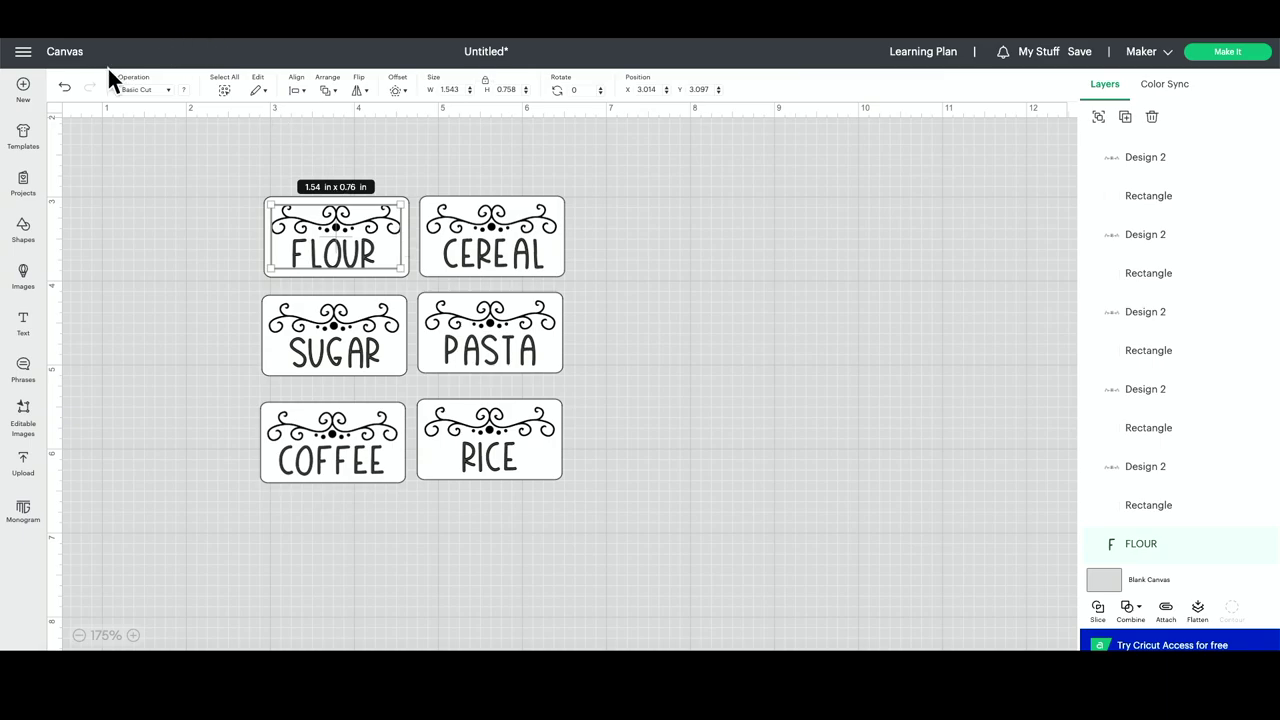
click(170, 92)
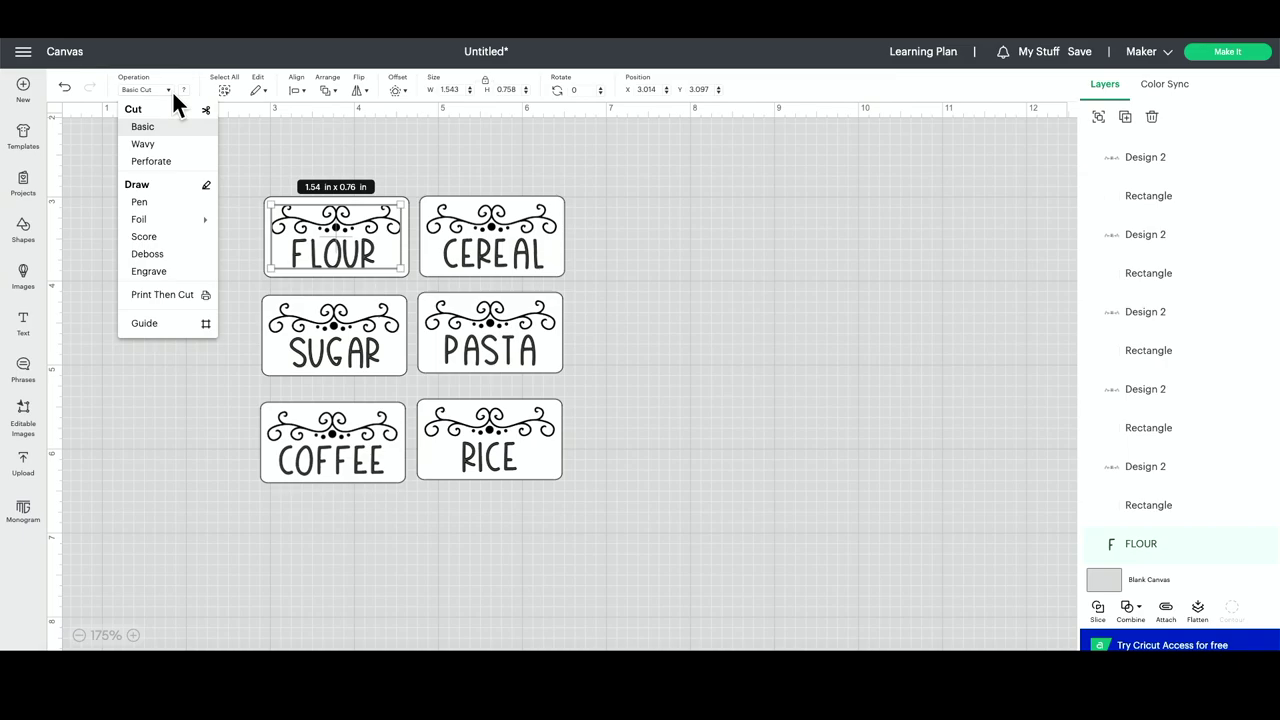
click(140, 203)
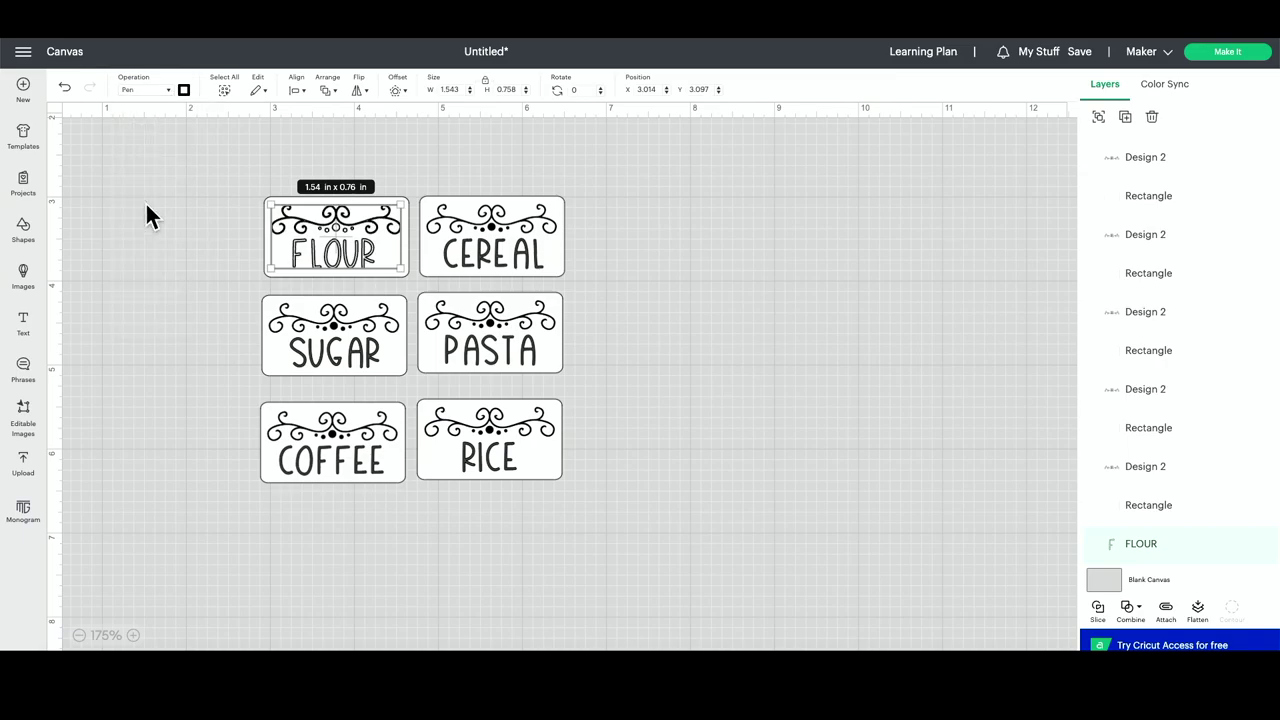
click(186, 94)
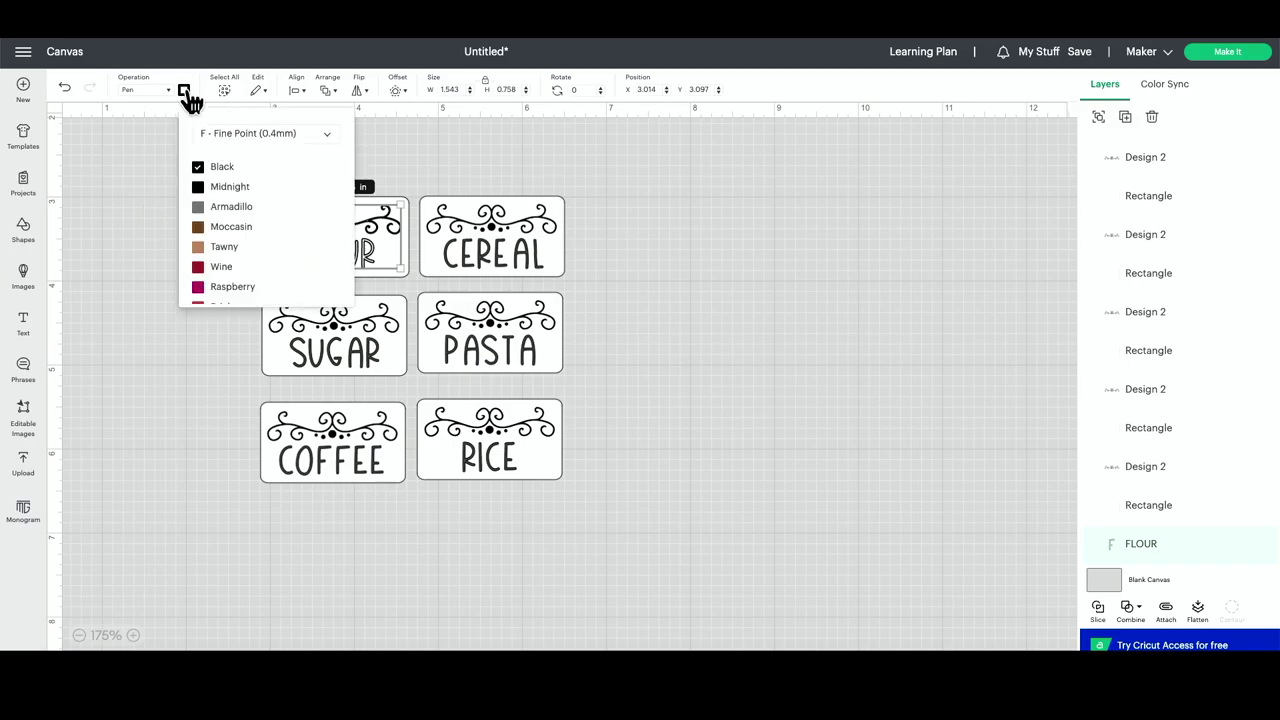
click(296, 137)
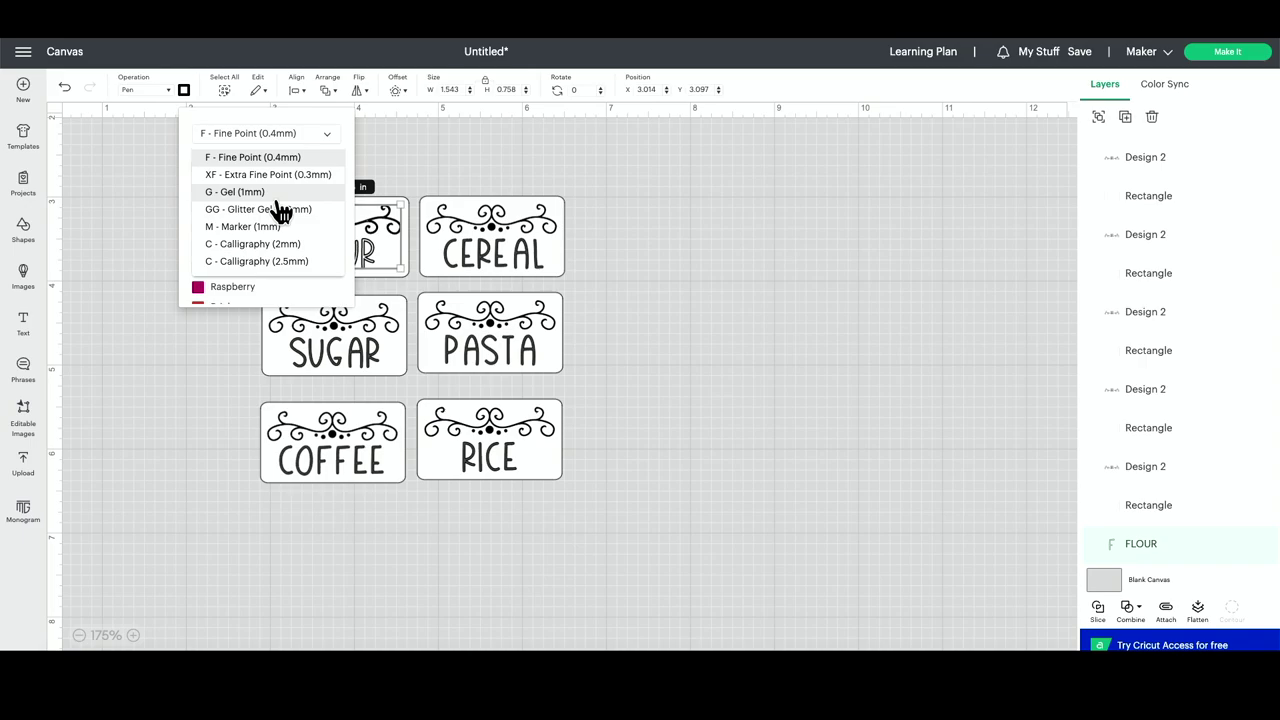
click(424, 155)
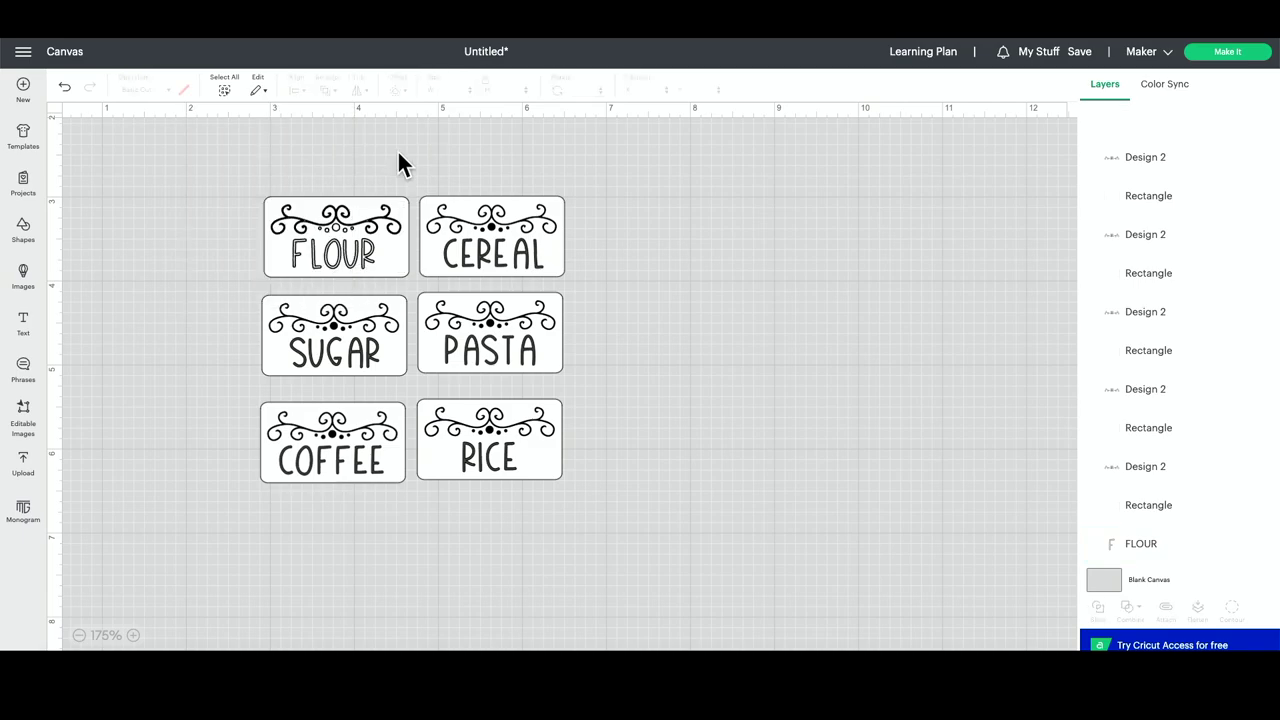
Set the CEREAL word and its swirl to the Pen operation.
click(479, 254)
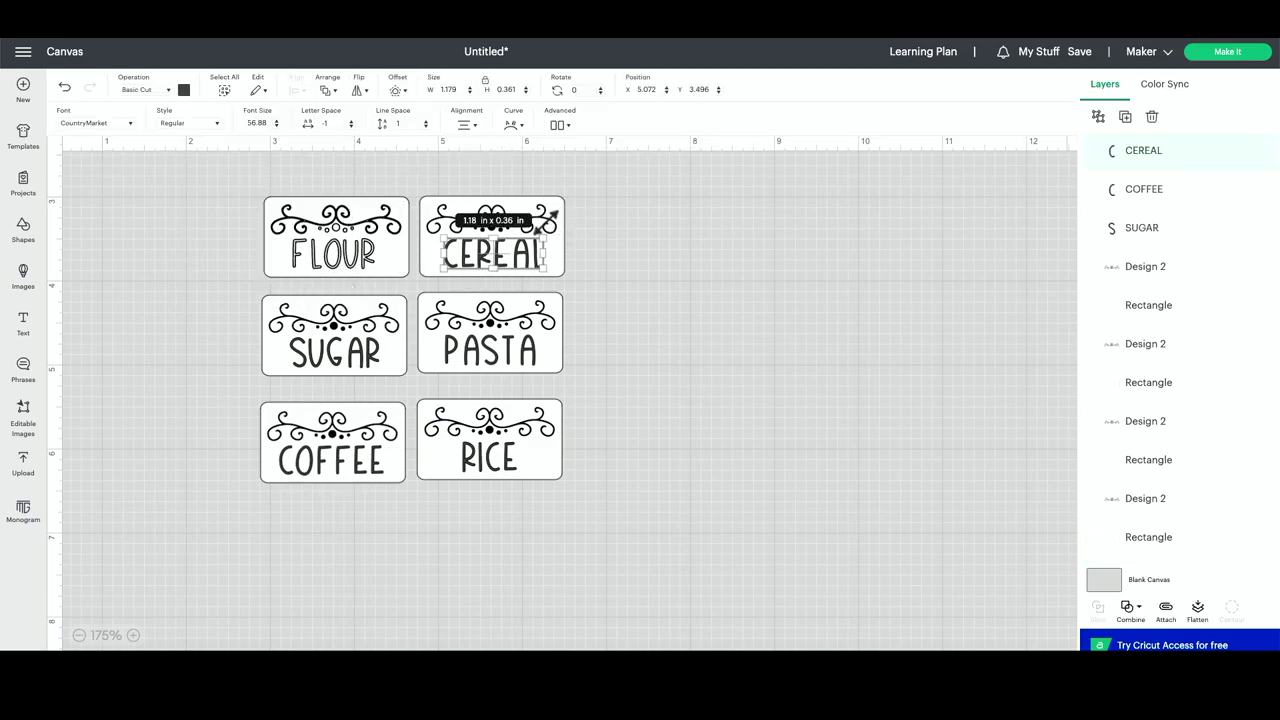
click(618, 277)
click(493, 228)
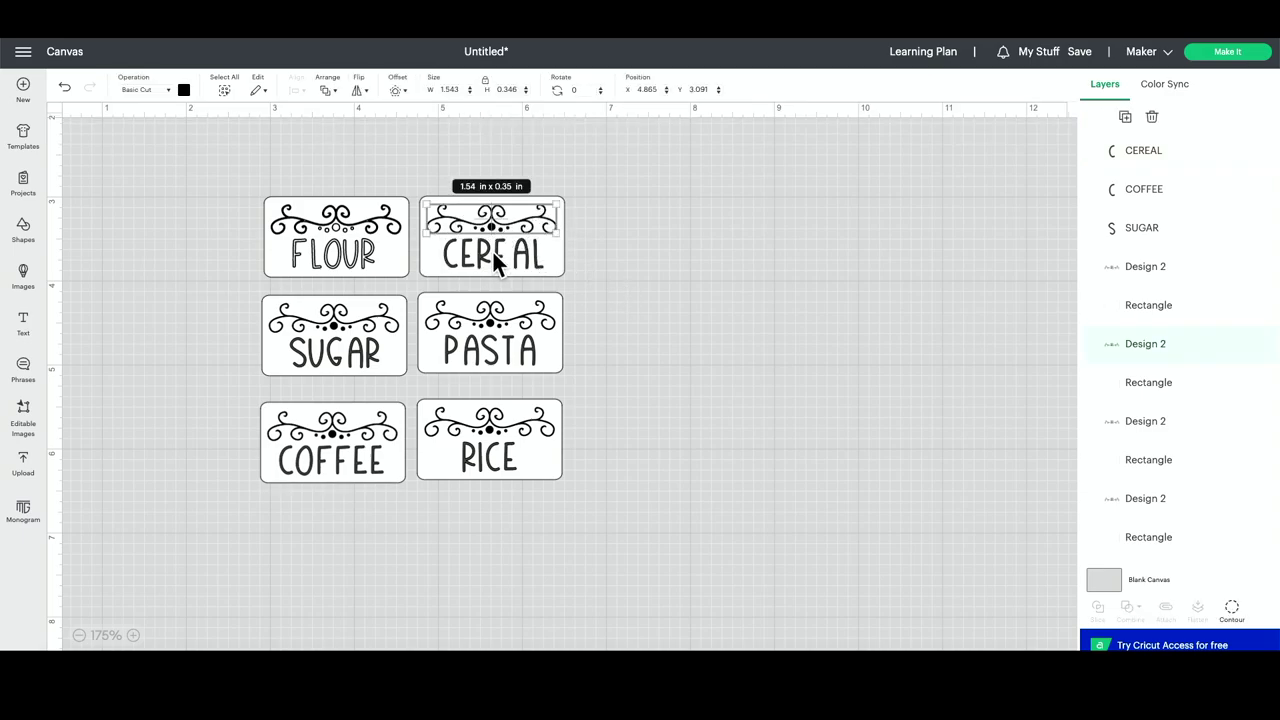
shift+click(492, 249)
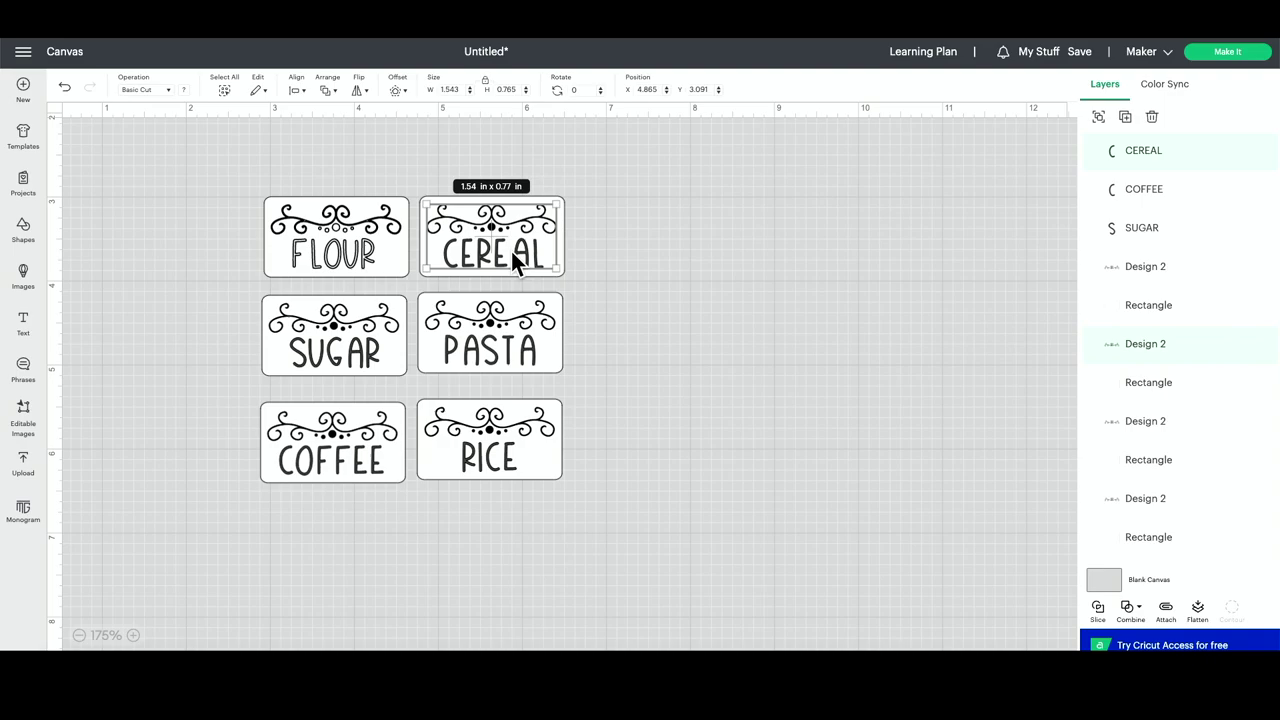
click(565, 262)
click(488, 226)
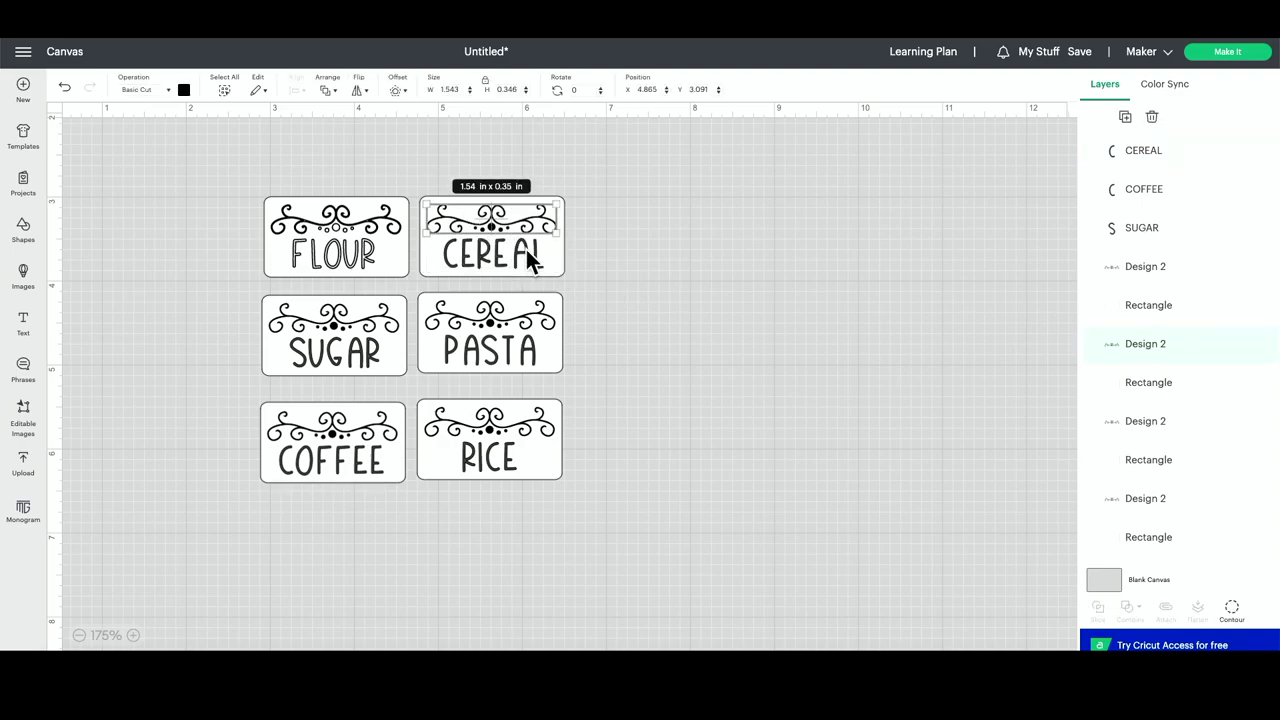
shift+click(498, 256)
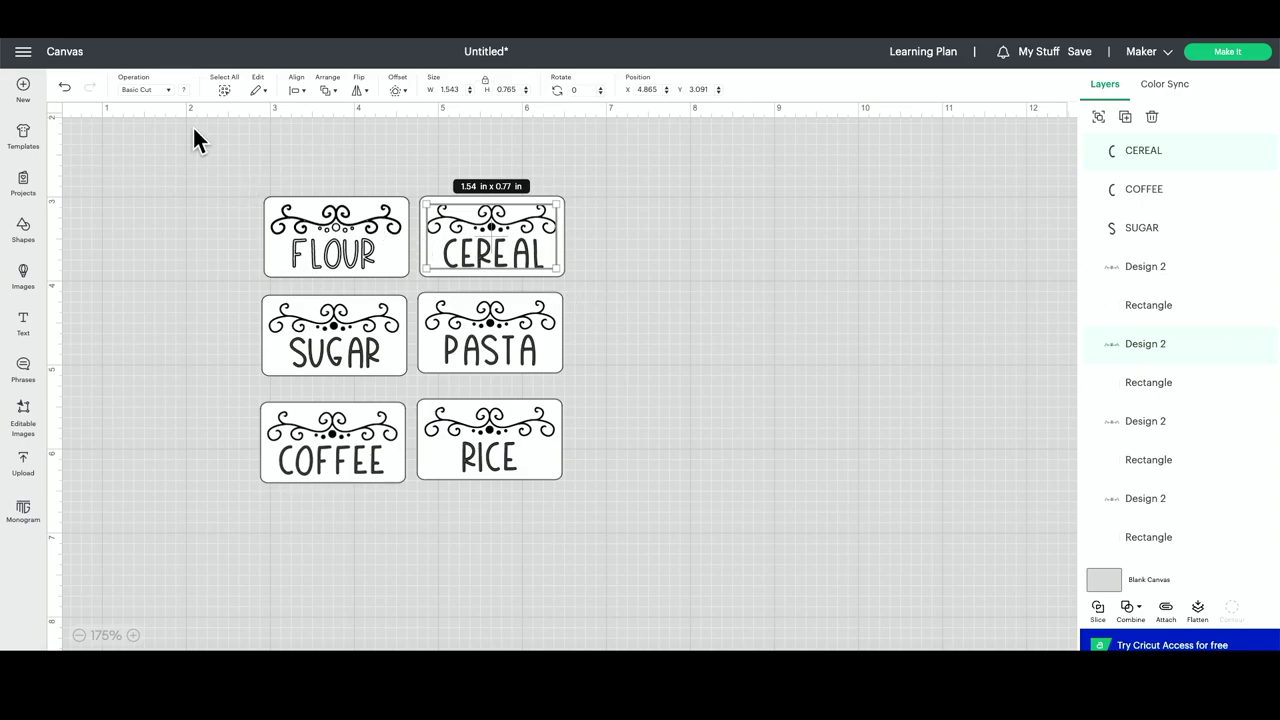
click(165, 92)
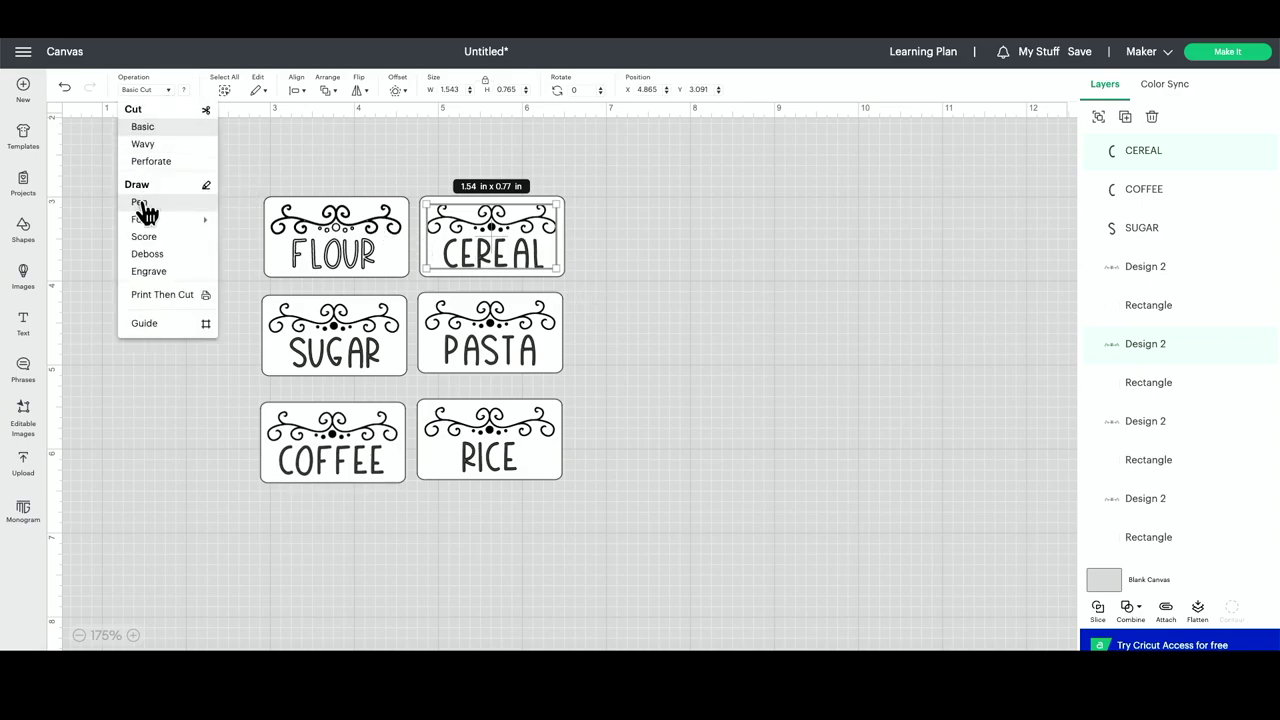
click(140, 203)
click(634, 334)
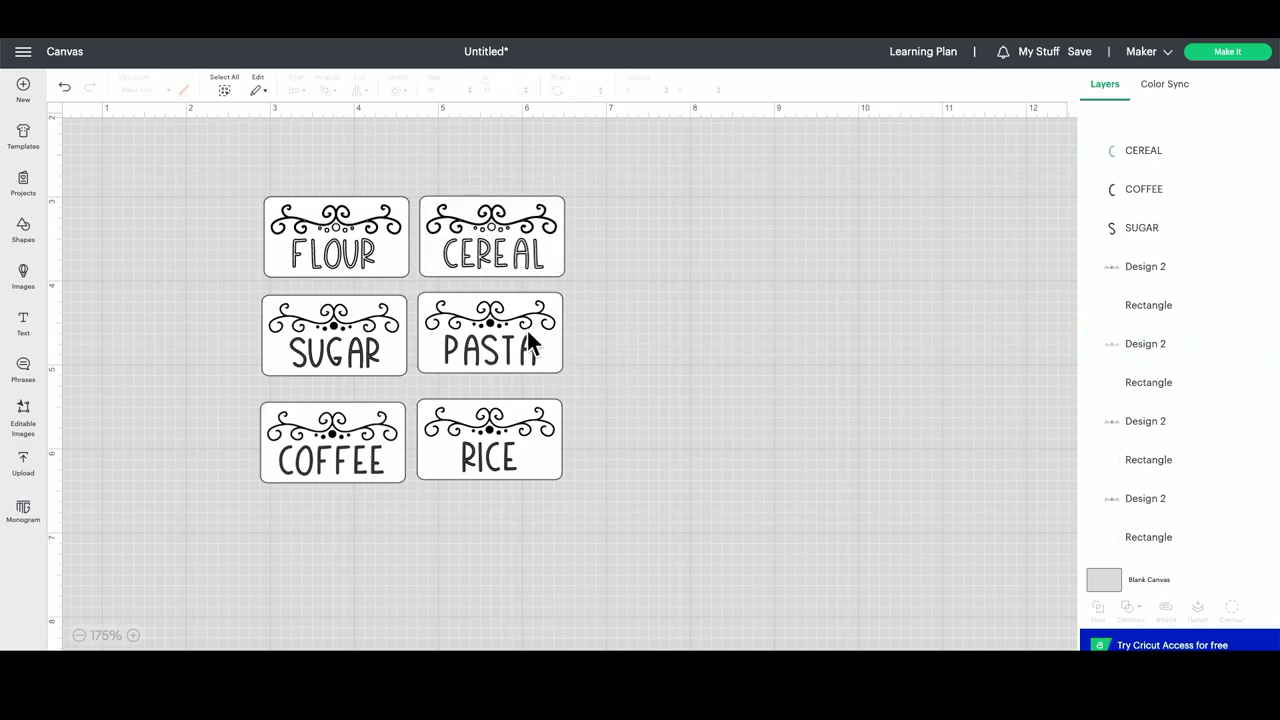
Set PASTA, SUGAR, COFFEE and RICE together to the Pen operation.
click(487, 317)
shift+click(489, 440)
shift+click(334, 335)
shift+click(334, 459)
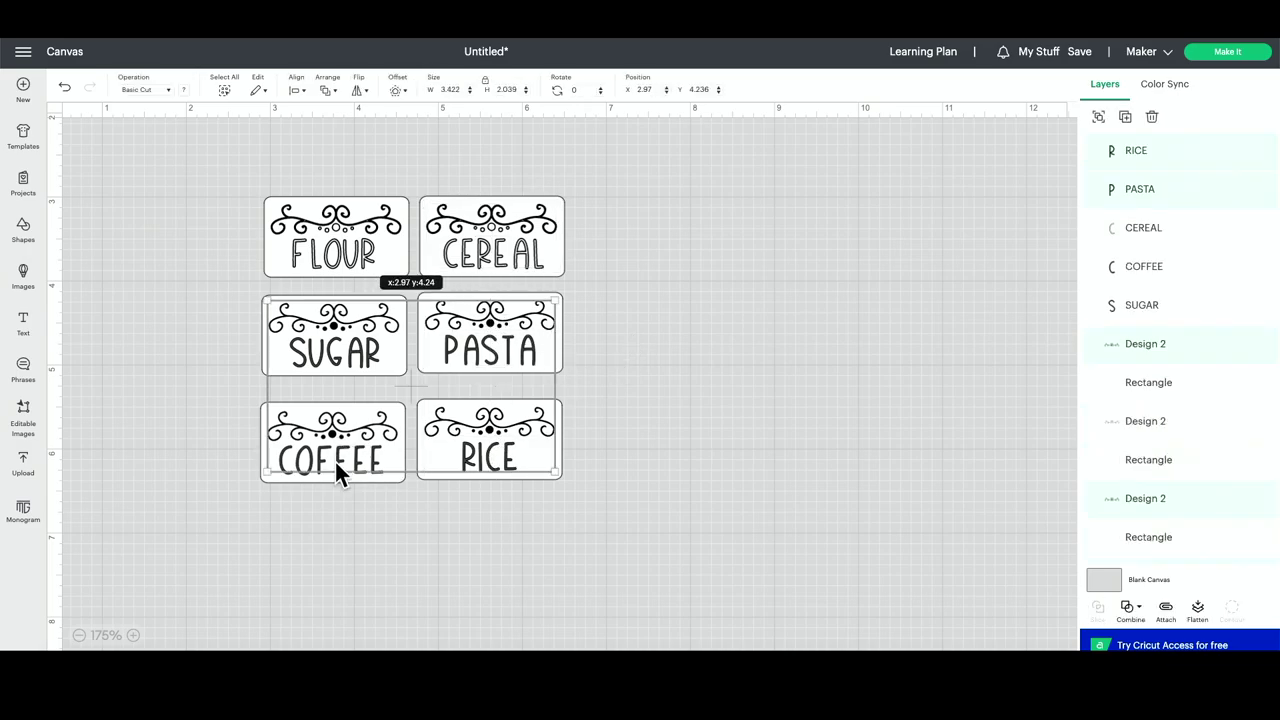
click(145, 90)
click(163, 202)
click(347, 345)
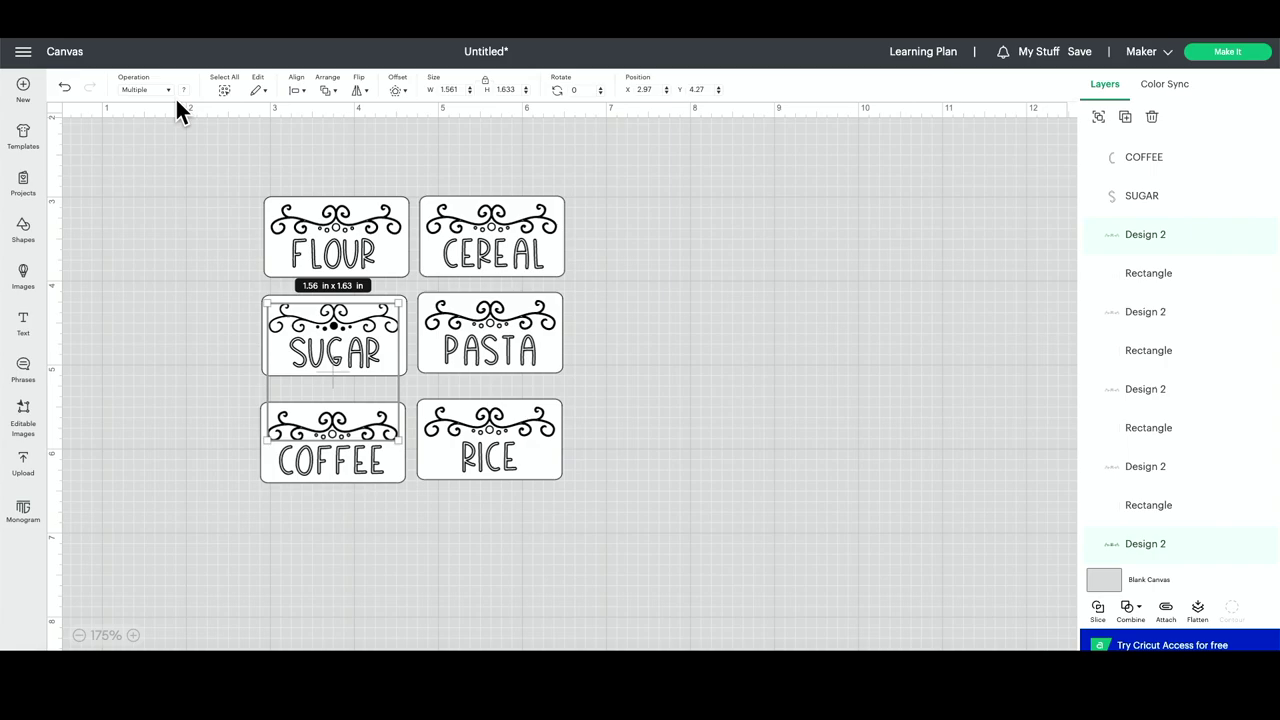
click(235, 421)
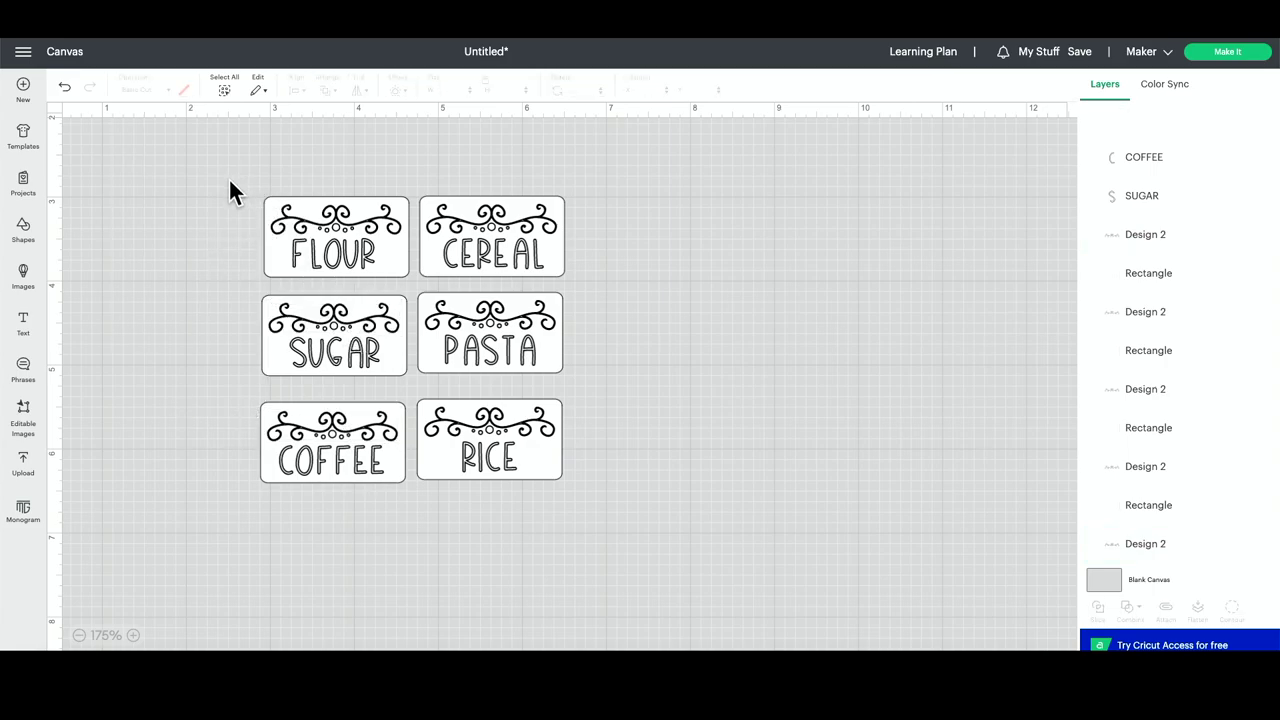
Attach the FLOUR label's word, swirl and rectangle together.
drag(357, 225, 374, 194)
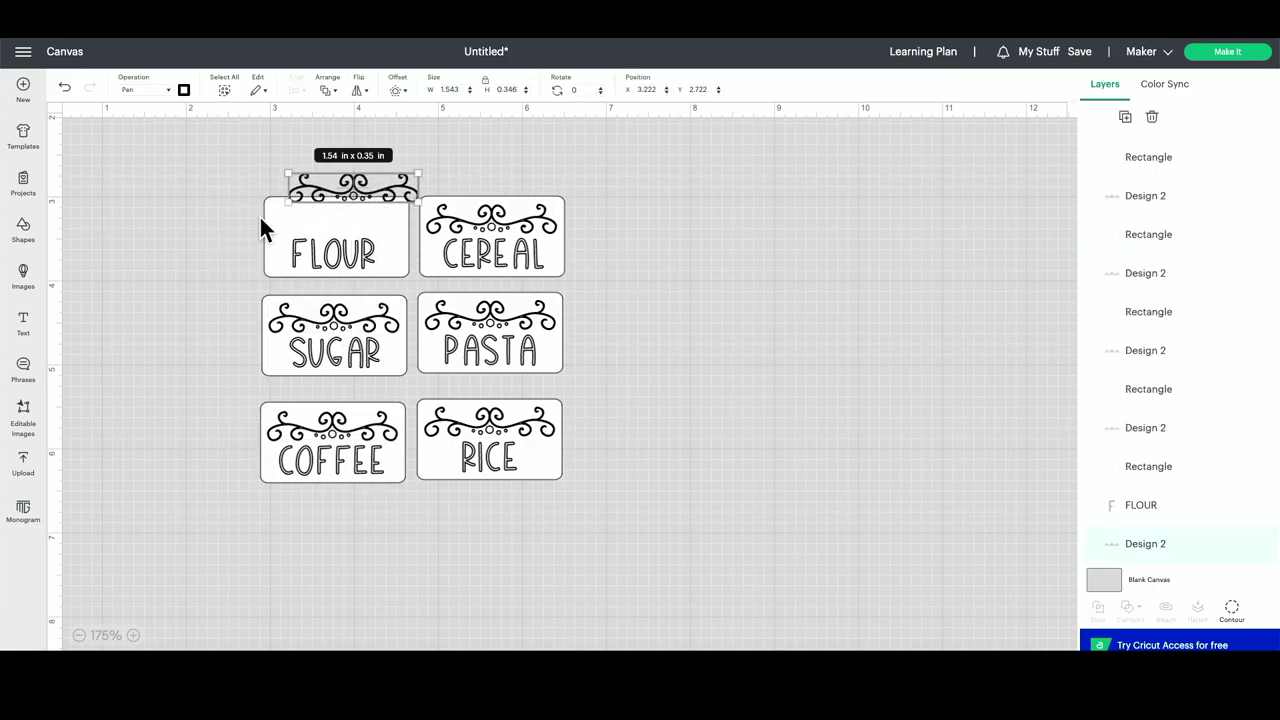
key(ctrl+z)
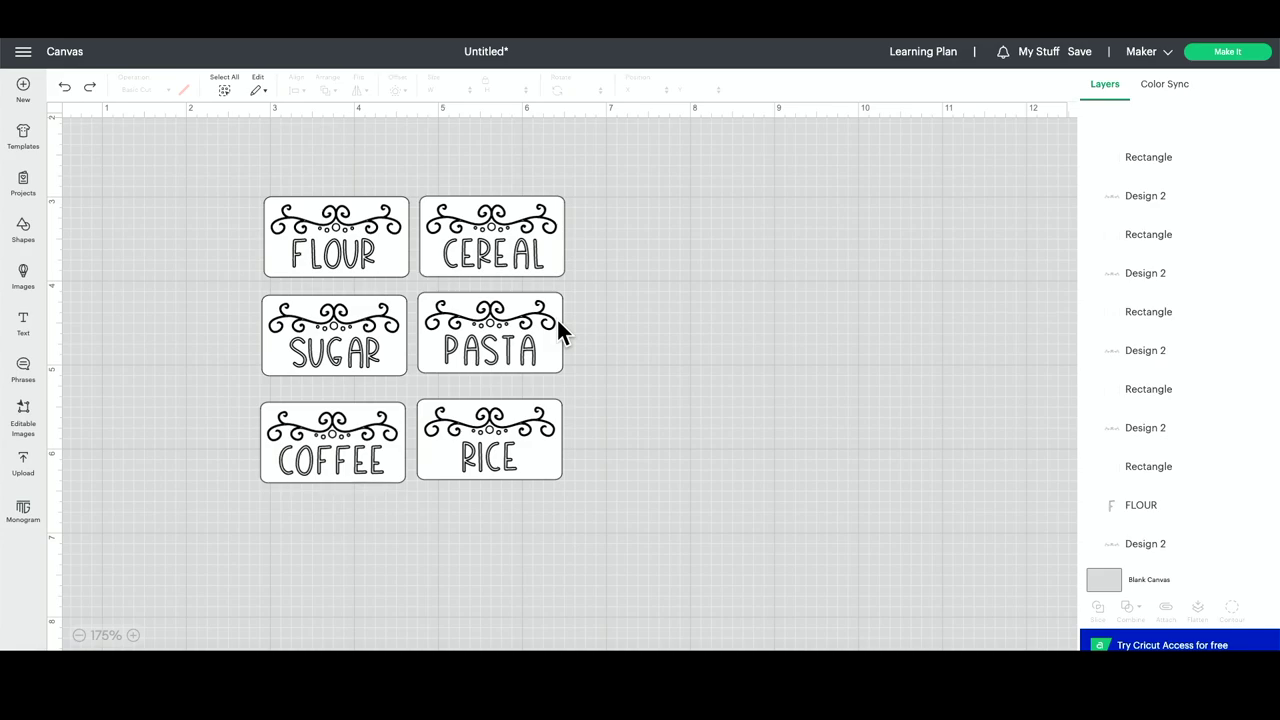
drag(230, 186, 407, 277)
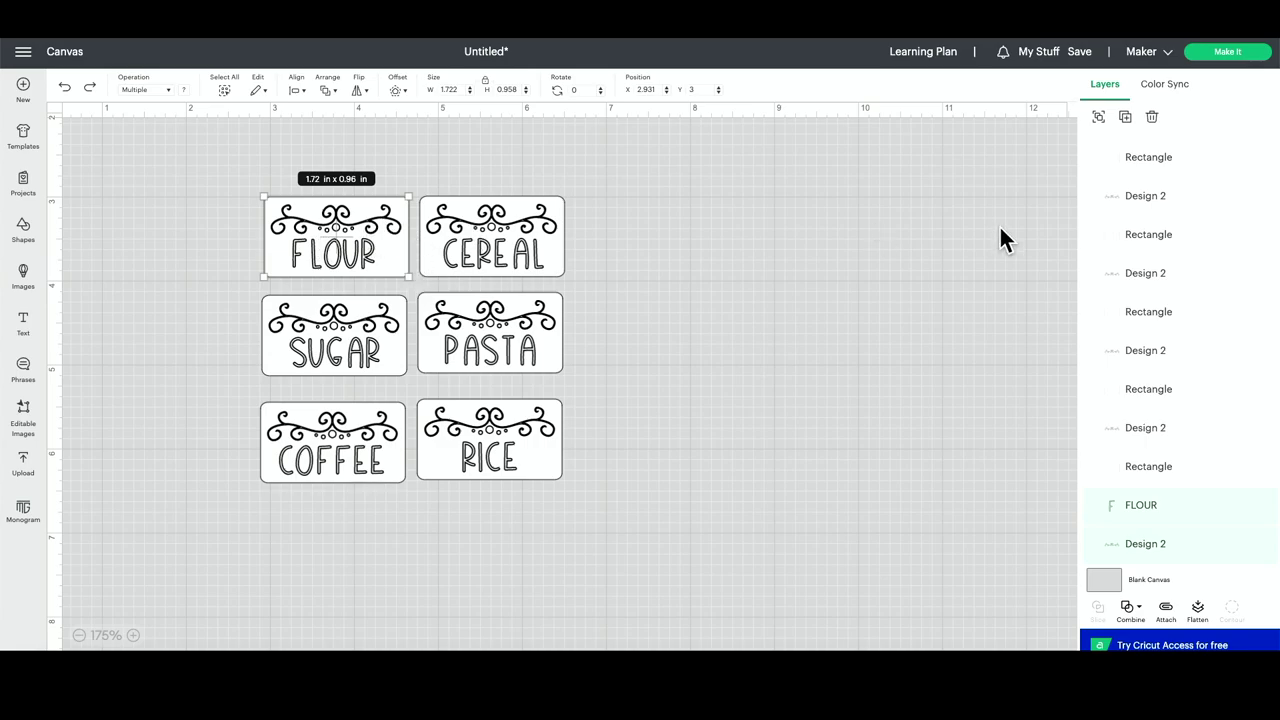
click(1166, 608)
Attach the CEREAL, PASTA, RICE, COFFEE and SUGAR labels' parts with Ctrl+Shift+A.
drag(422, 180, 588, 290)
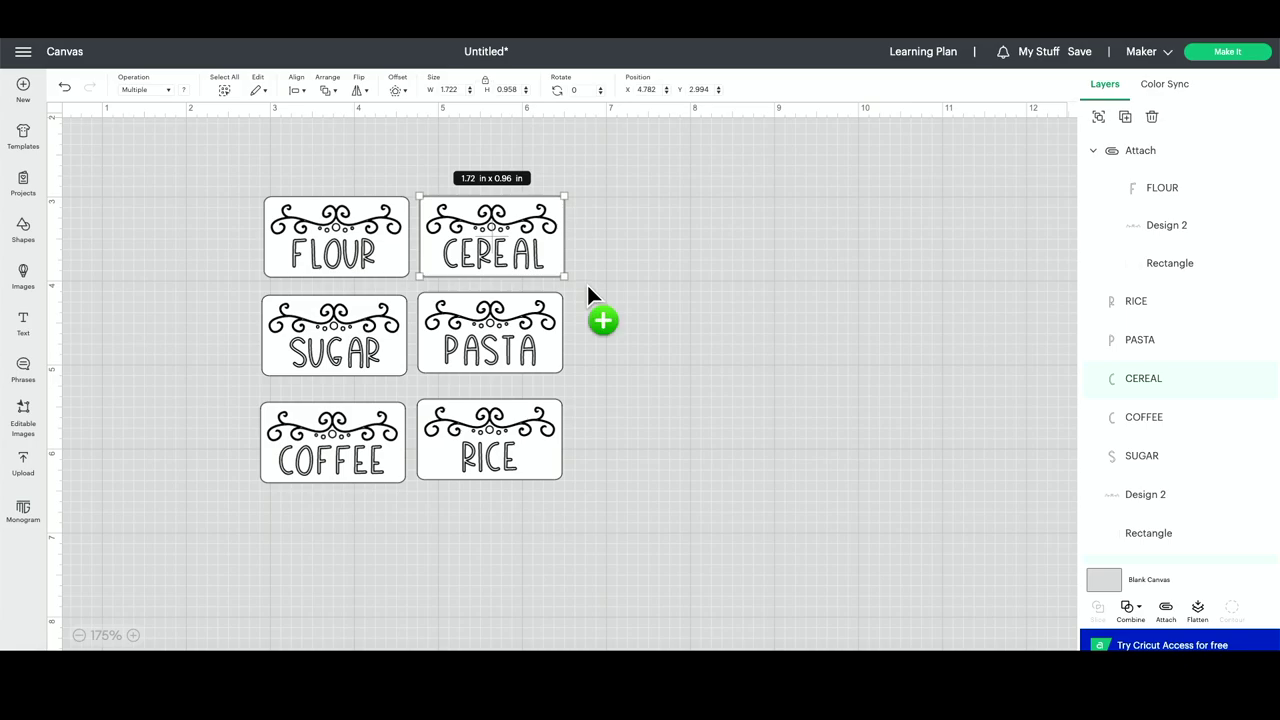
key(ctrl+shift+a)
drag(574, 368, 404, 277)
key(ctrl+shift+a)
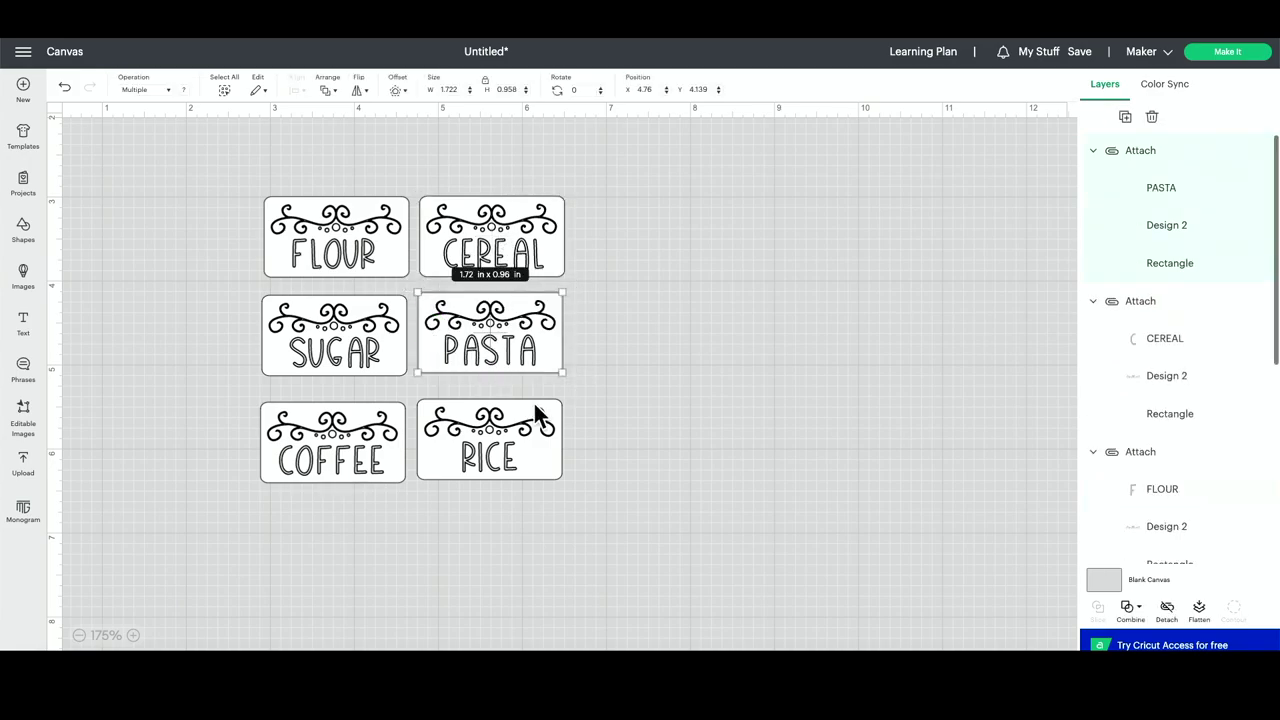
drag(569, 498, 427, 390)
key(ctrl+shift+a)
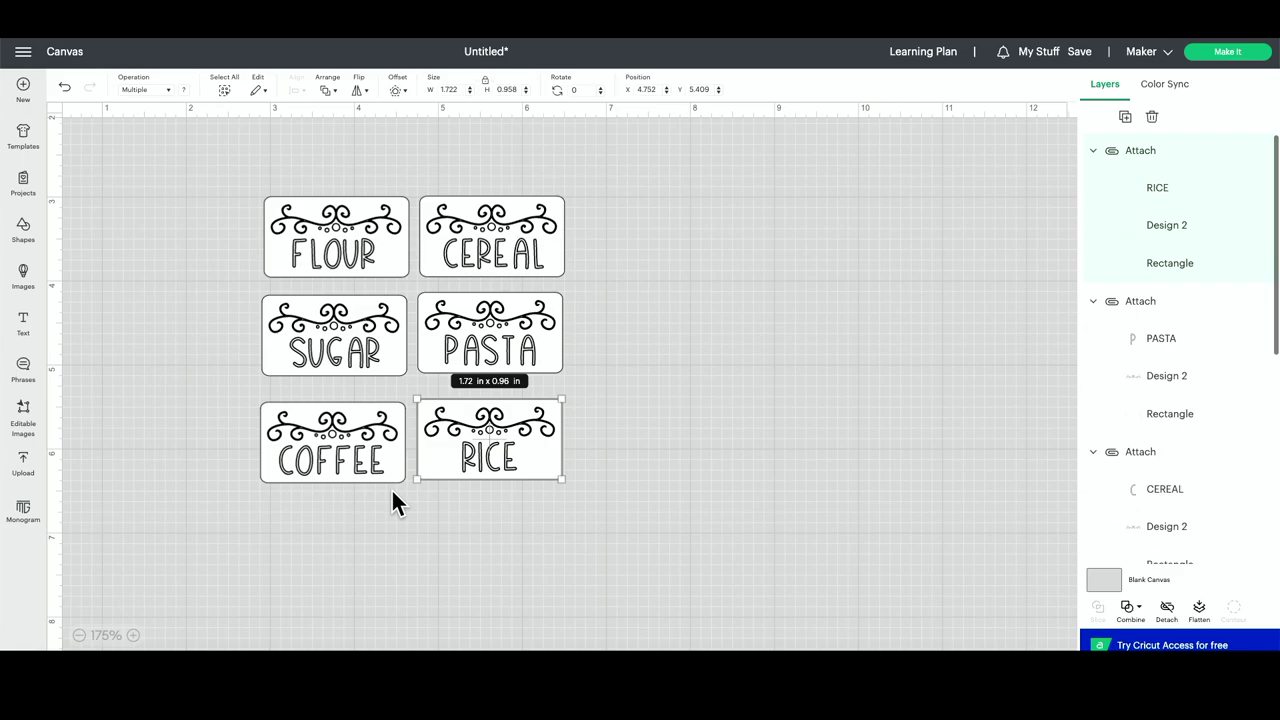
drag(394, 492, 238, 398)
key(ctrl+shift+a)
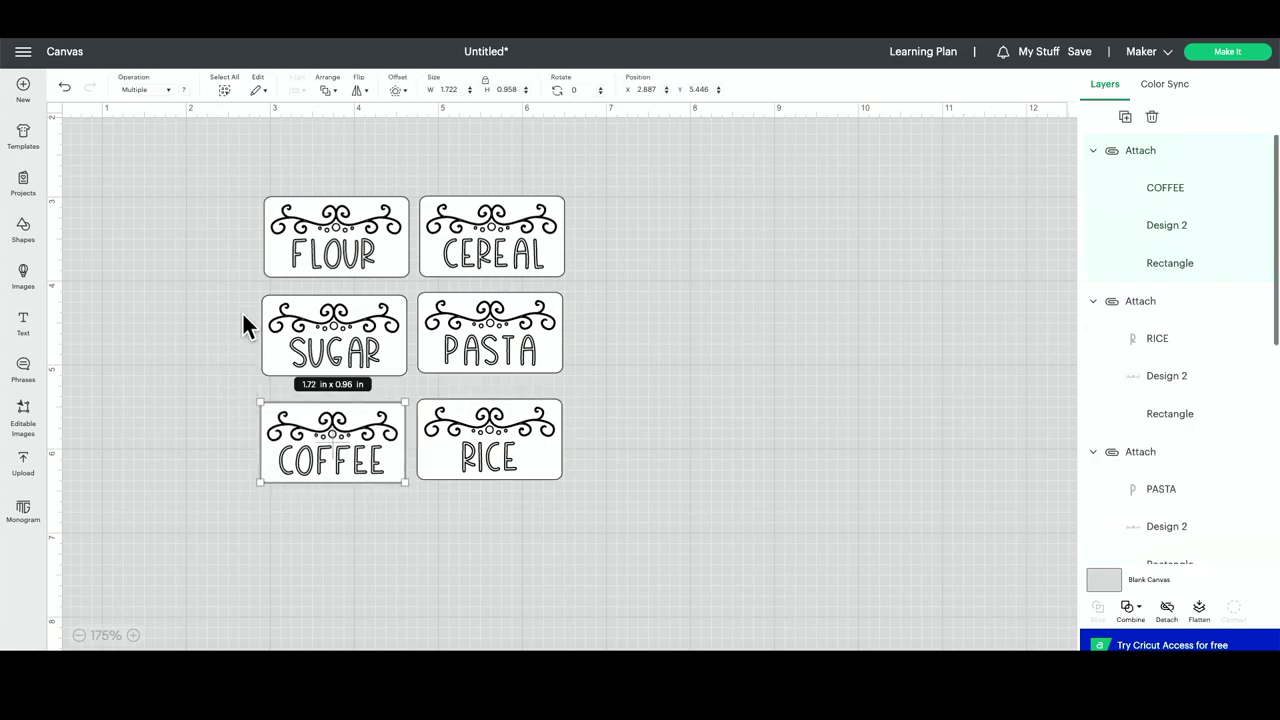
drag(240, 286, 396, 383)
key(ctrl+shift+a)
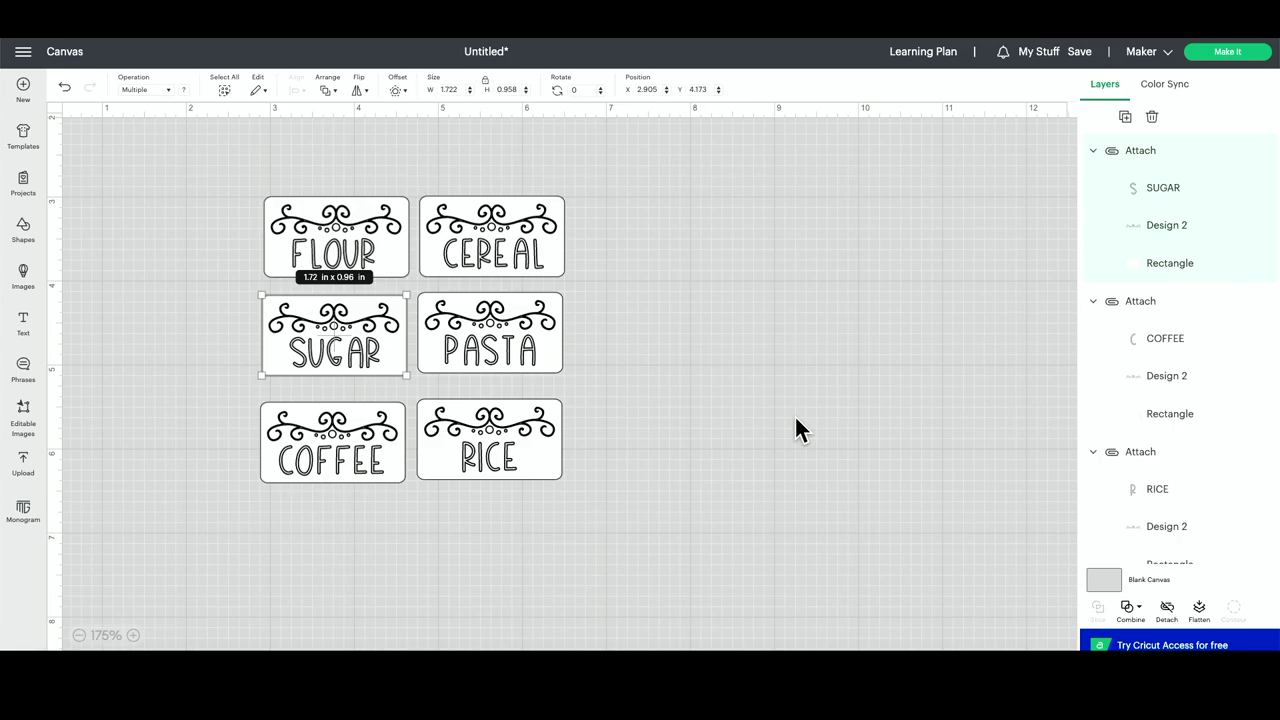
Switch the target machine to Cricut Joy and start Make It with On Mat loading.
click(1168, 56)
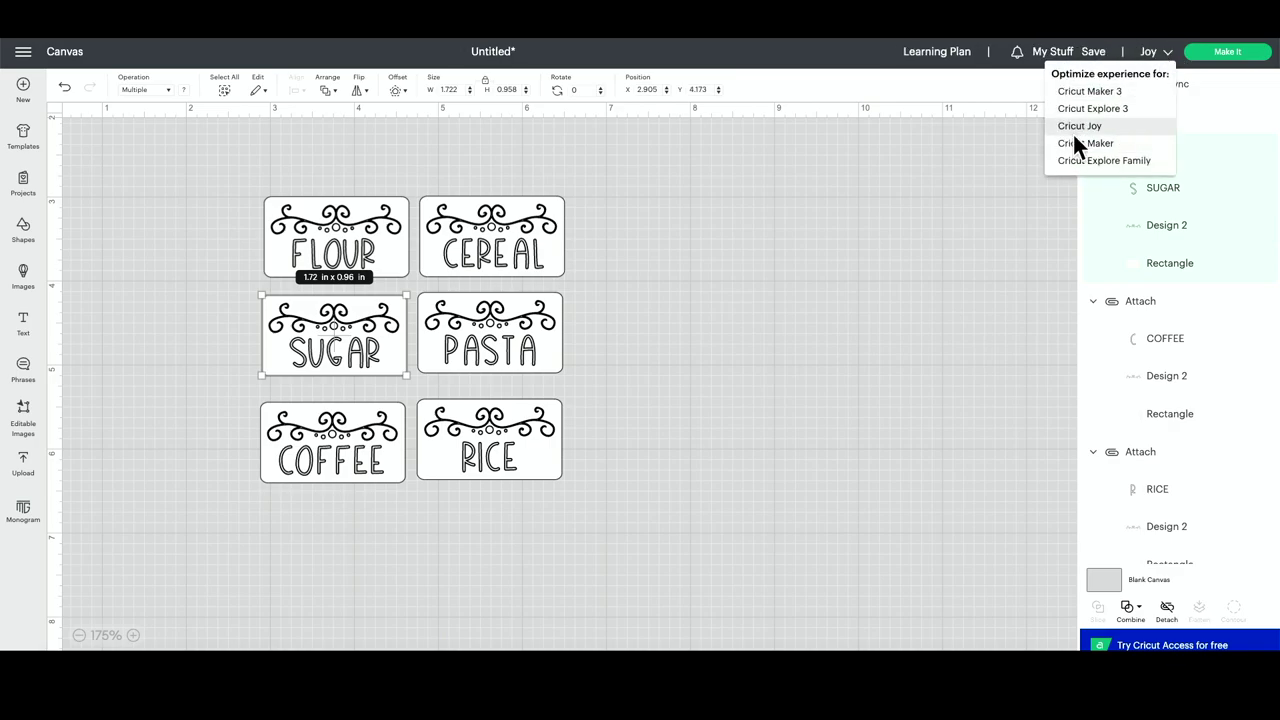
click(1074, 128)
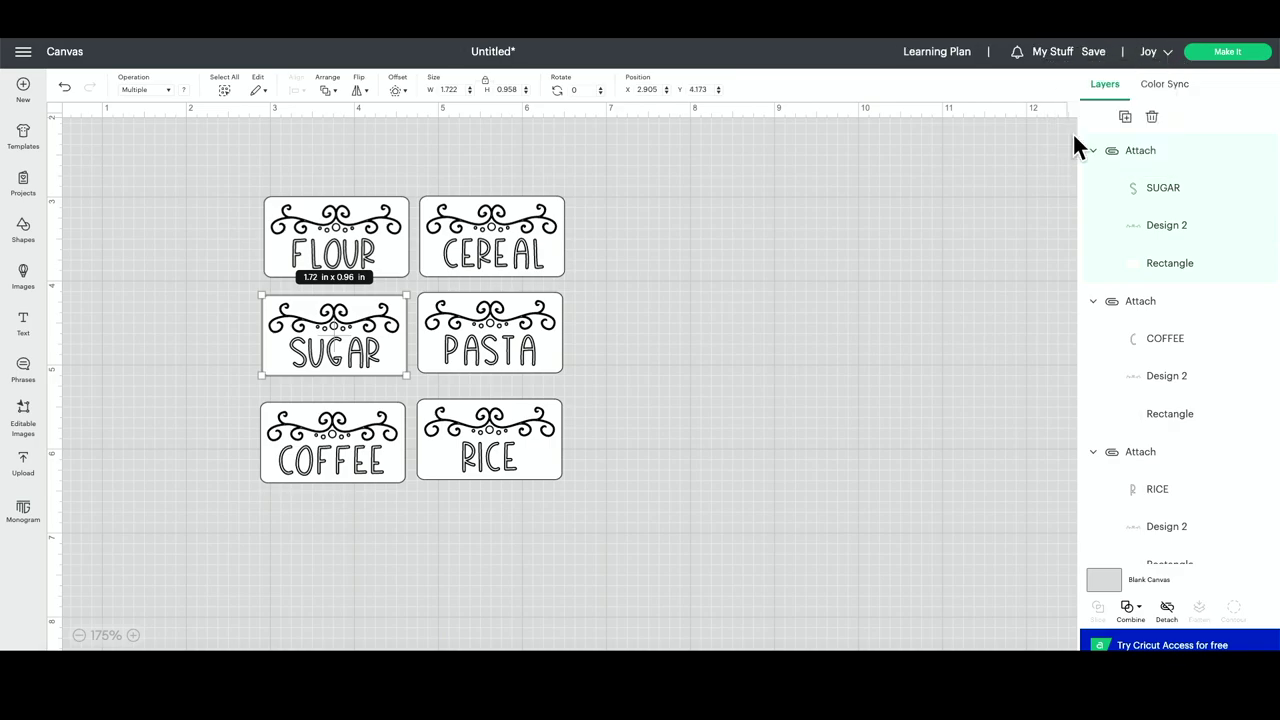
click(1234, 52)
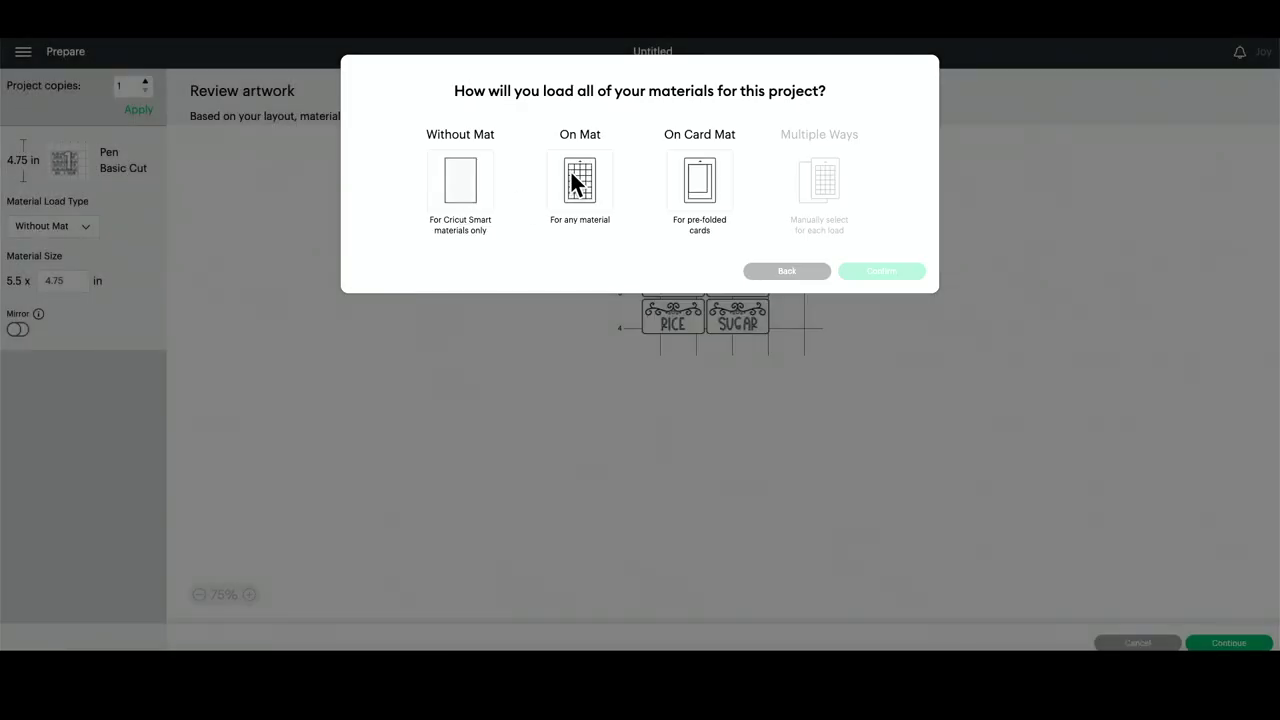
click(575, 183)
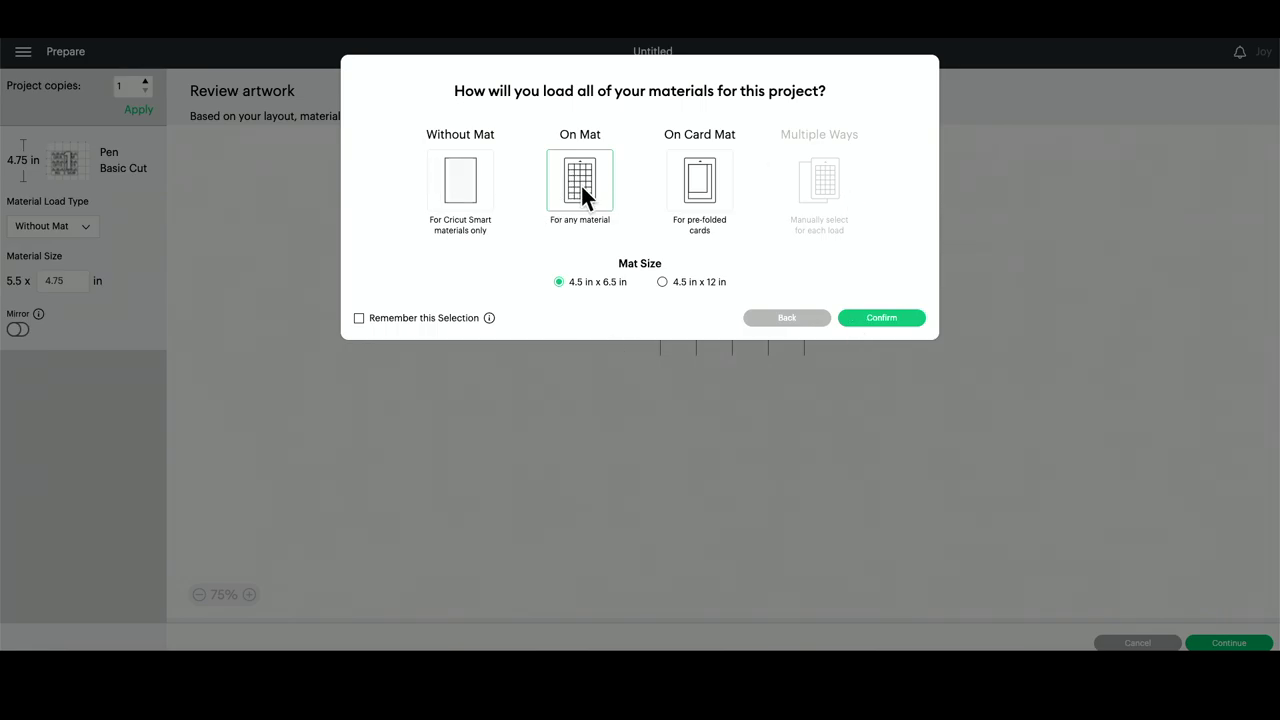
click(881, 318)
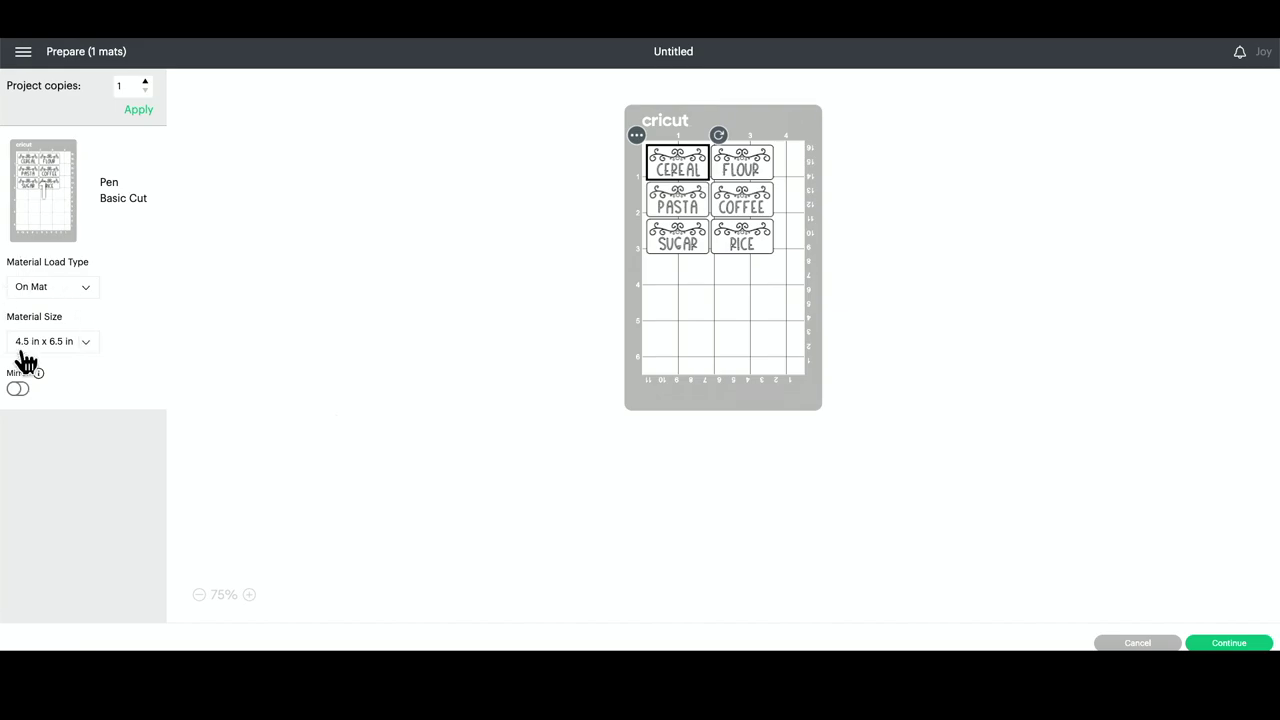
Keep On Mat as the load type with the 4.5 in x 6.5 in mat size.
click(88, 291)
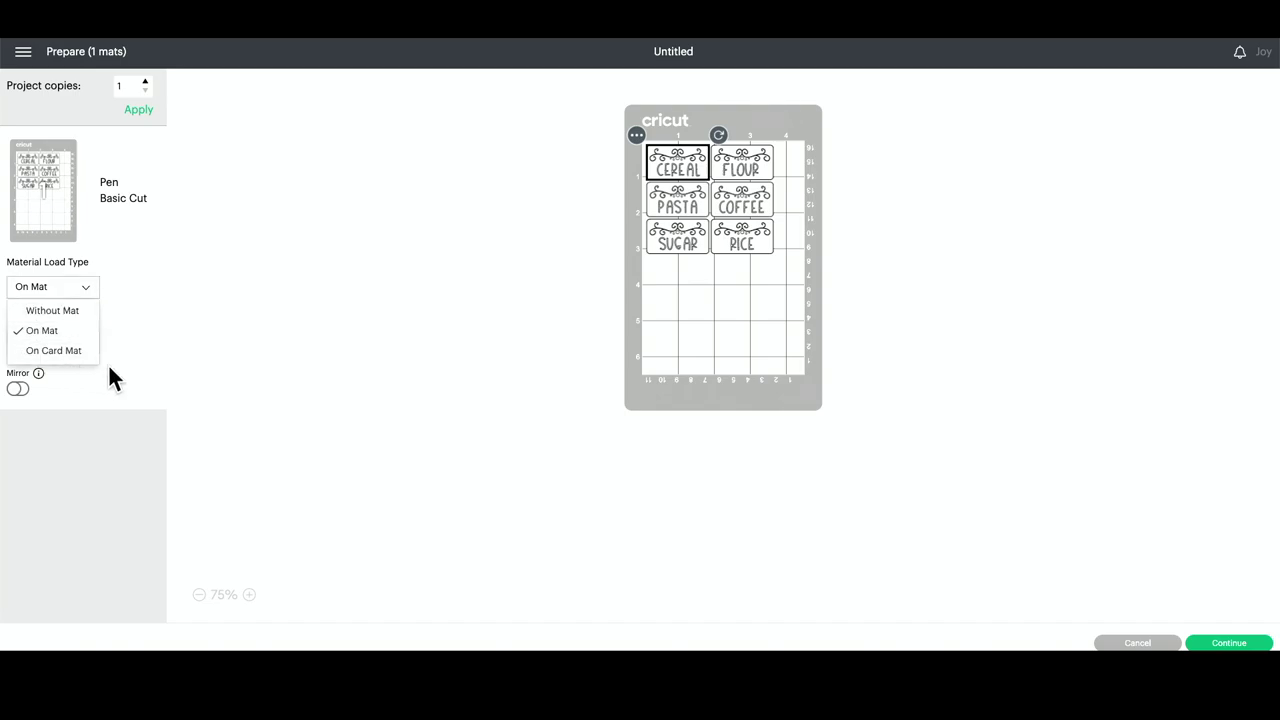
click(96, 329)
click(97, 342)
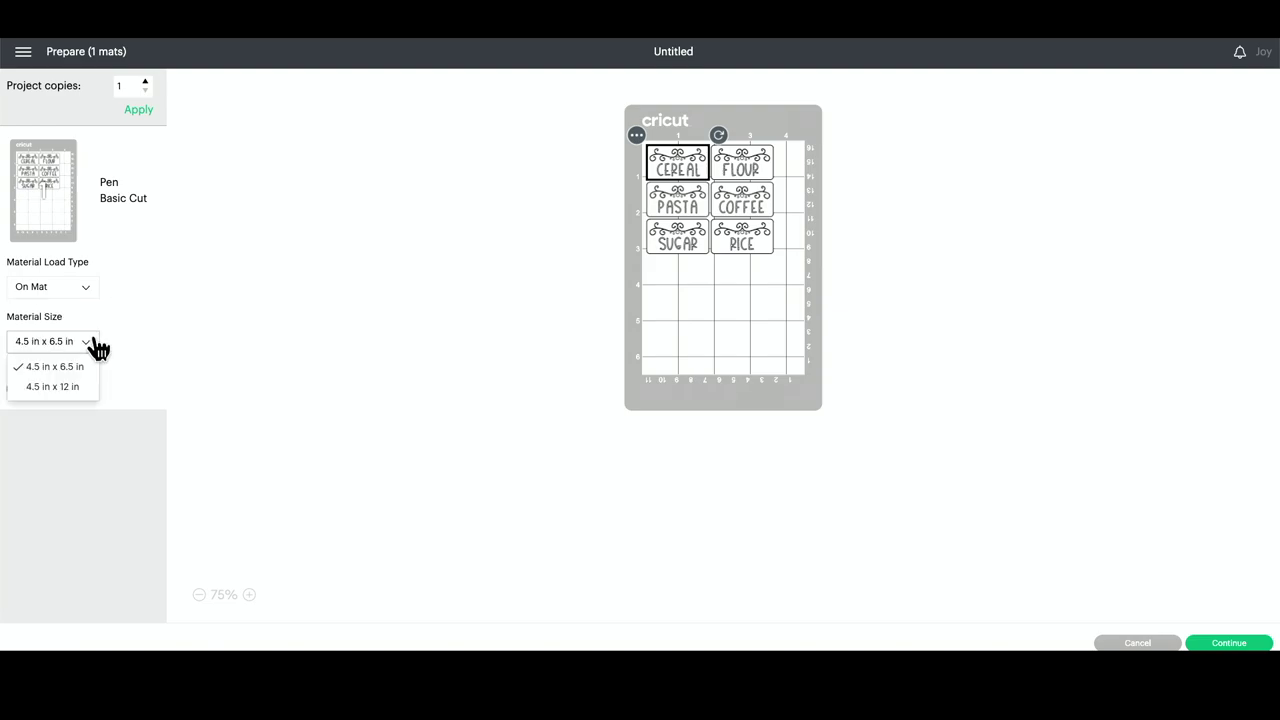
click(103, 332)
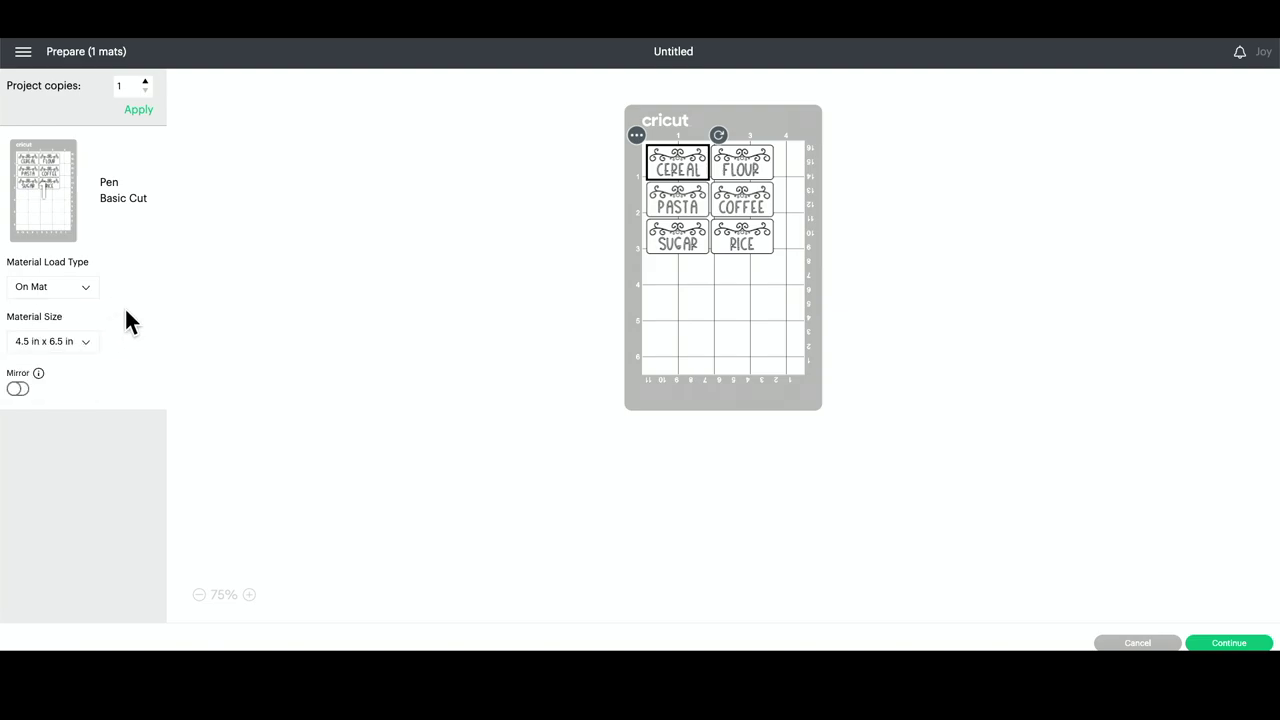
Search materials for STICKER and set Smart Paper Sticker Cardstock as the base material.
click(1256, 643)
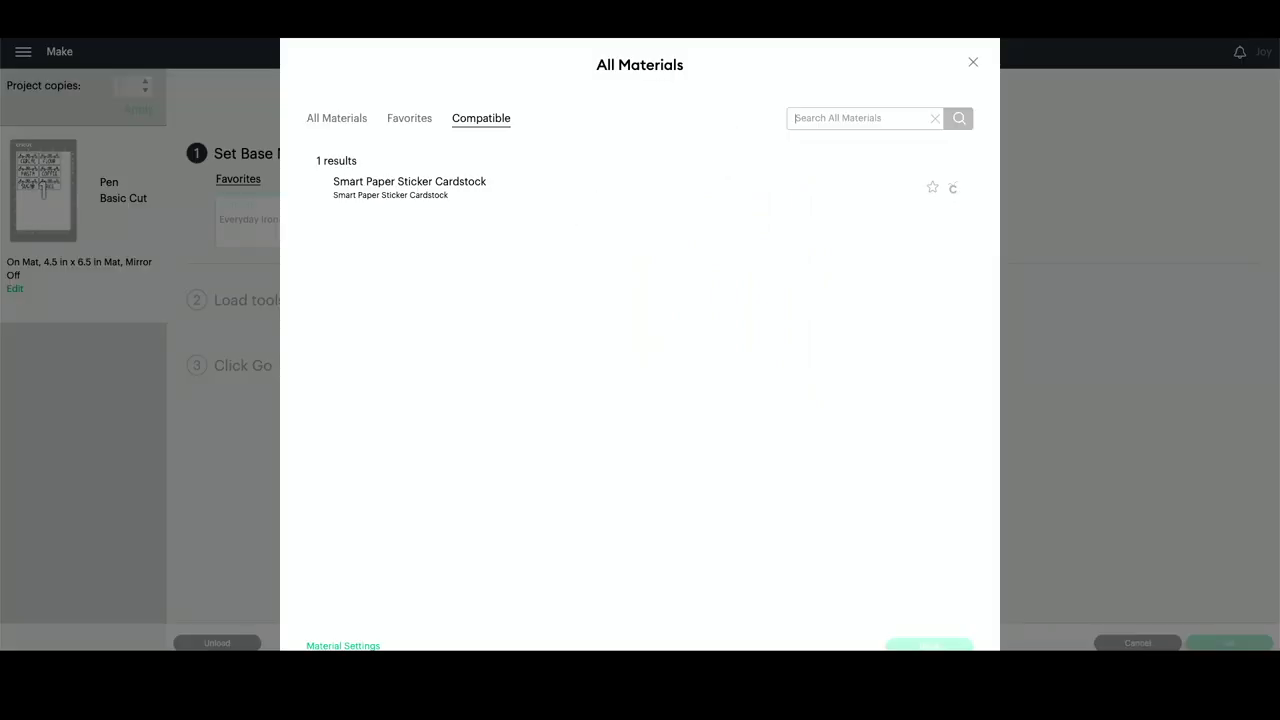
text(PRINTABLE)
key(Return)
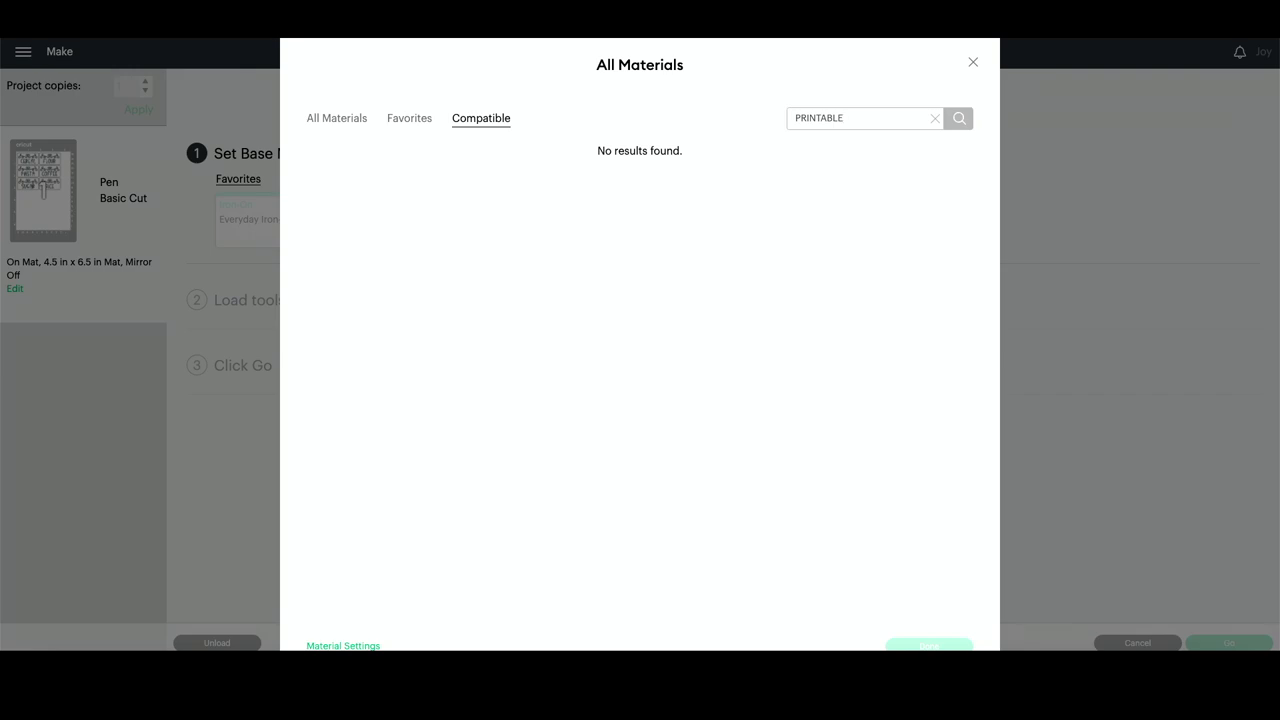
key(BackSpace)
key(BackSpace)
key(BackSpace)
key(BackSpace)
key(BackSpace)
key(BackSpace)
key(BackSpace)
key(BackSpace)
key(BackSpace)
text(STICKER)
key(Return)
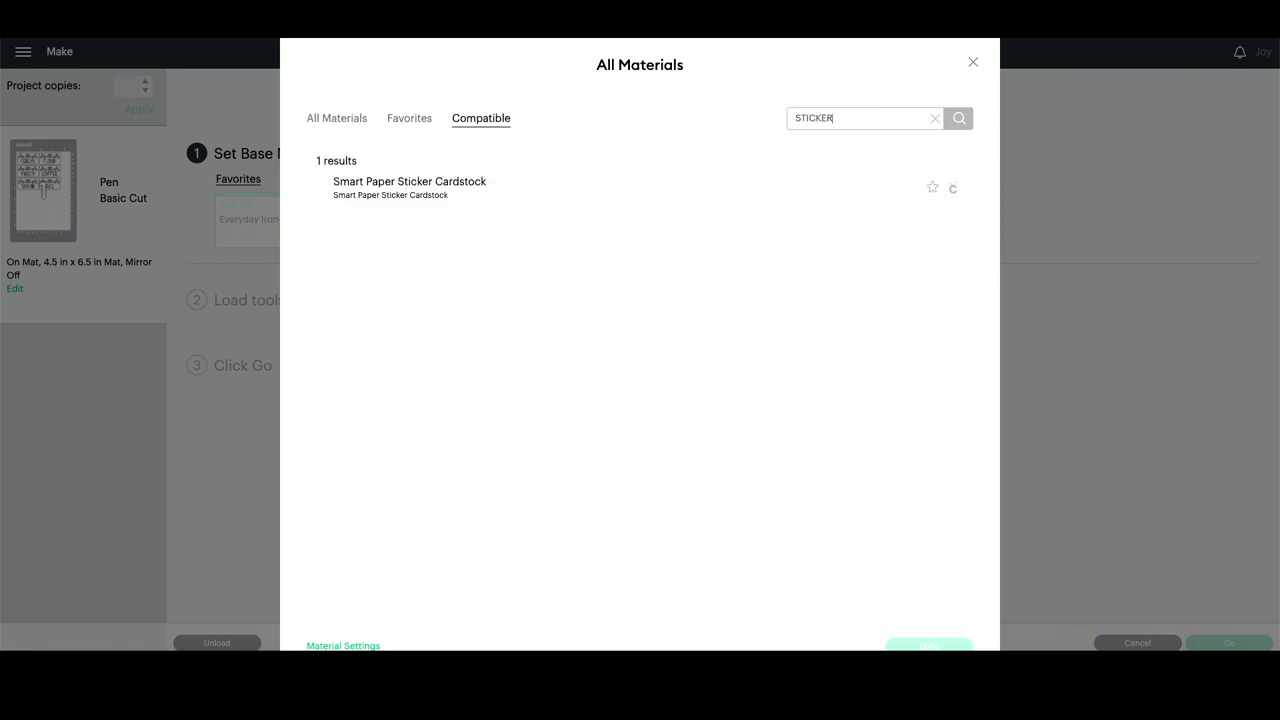
click(501, 190)
click(930, 645)
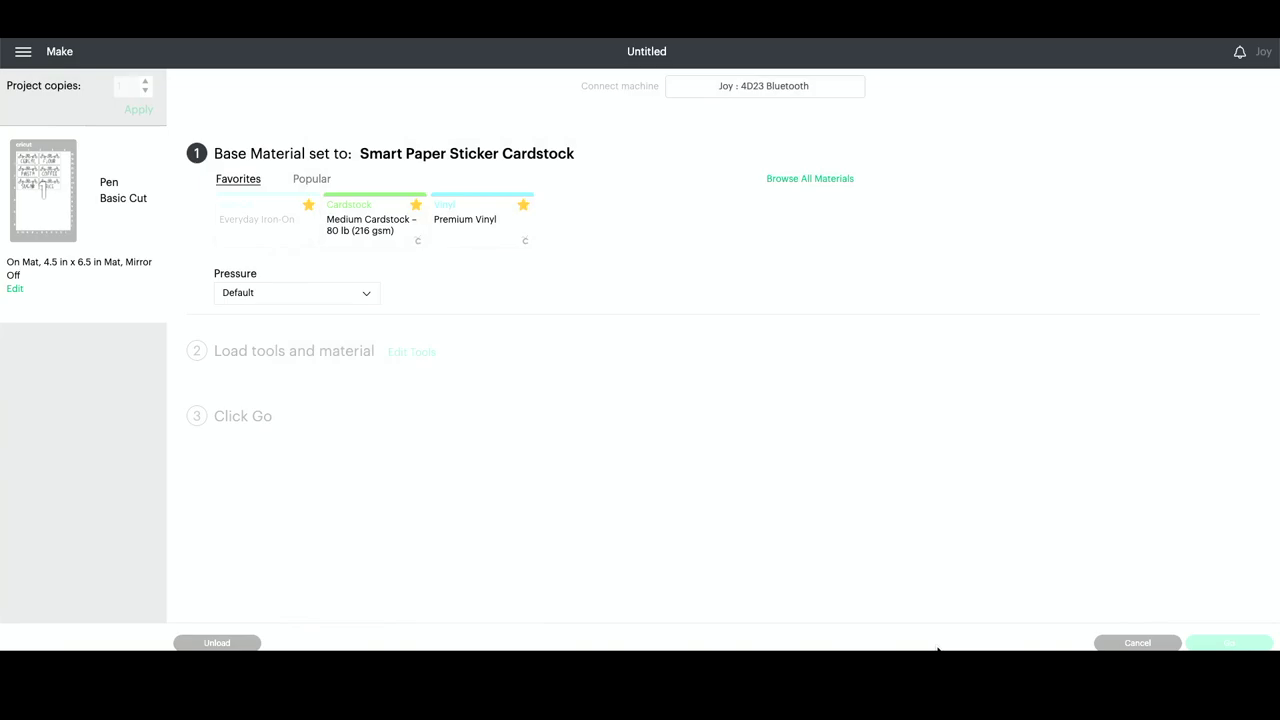